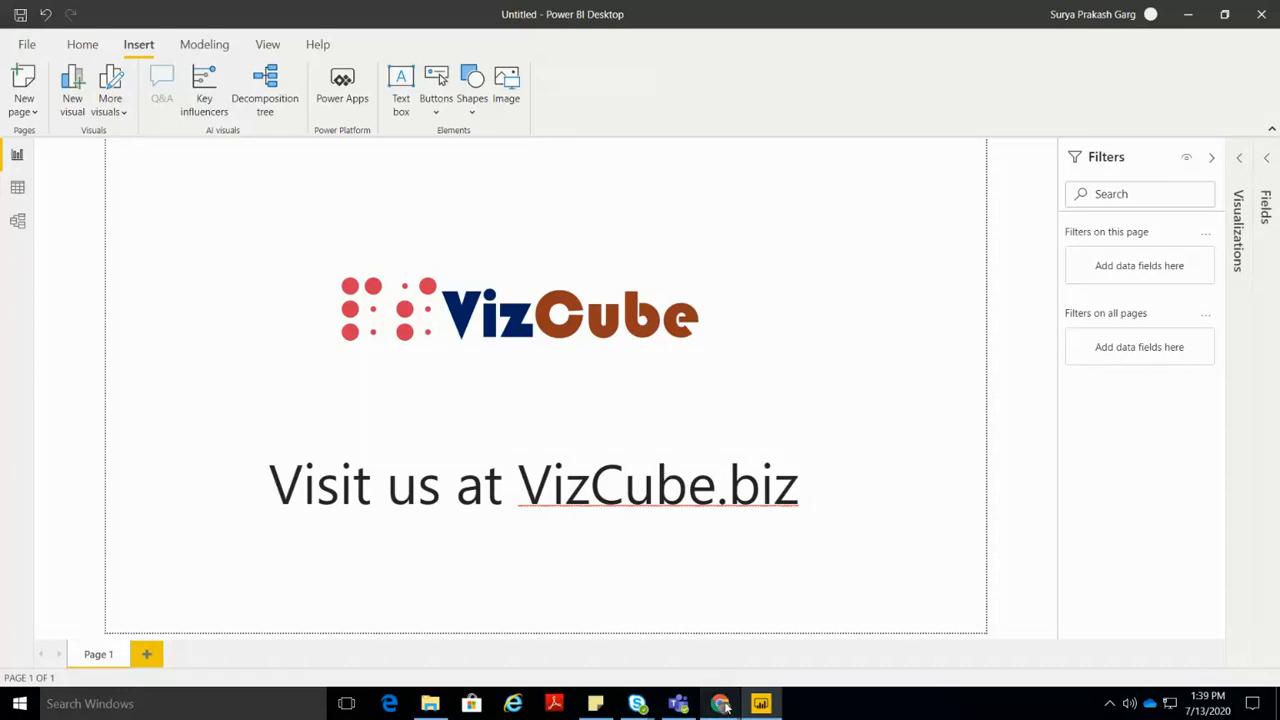
# Step: Switch to Chrome and open the accident database index on planecrashinfo.com
pyautogui.moveTo(724, 704)
pyautogui.click(655, 621)
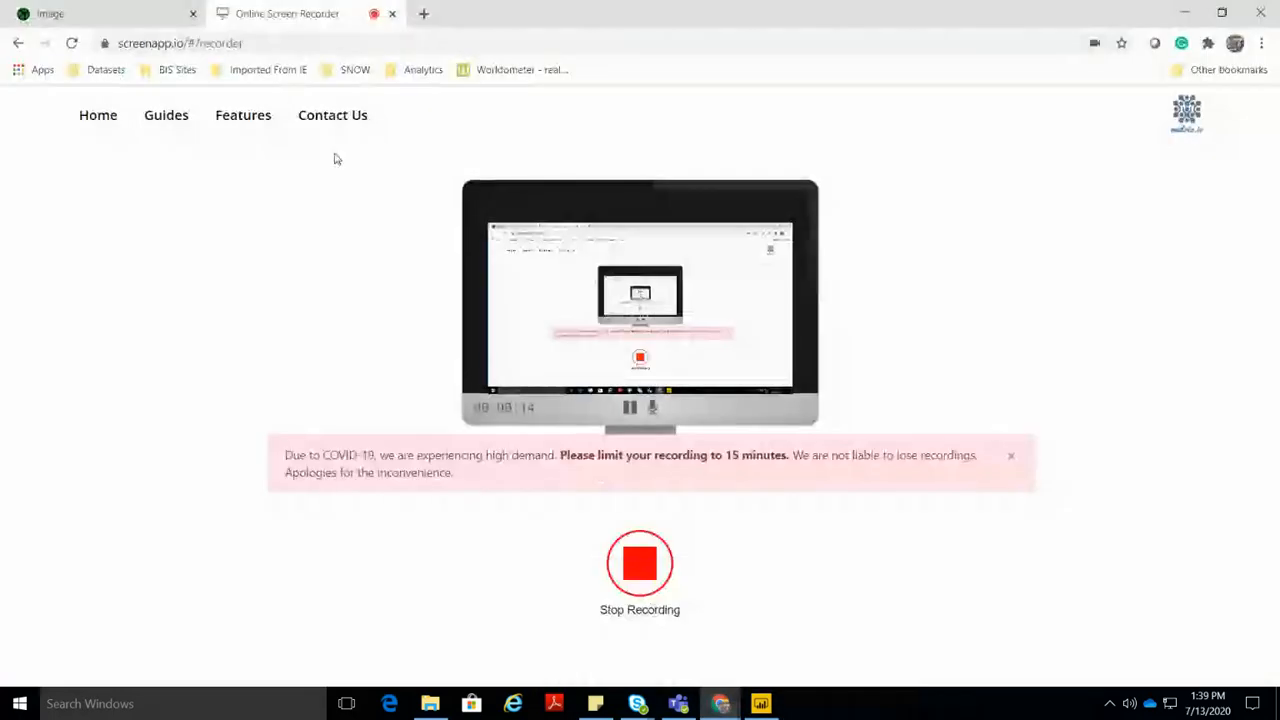
pyautogui.click(134, 10)
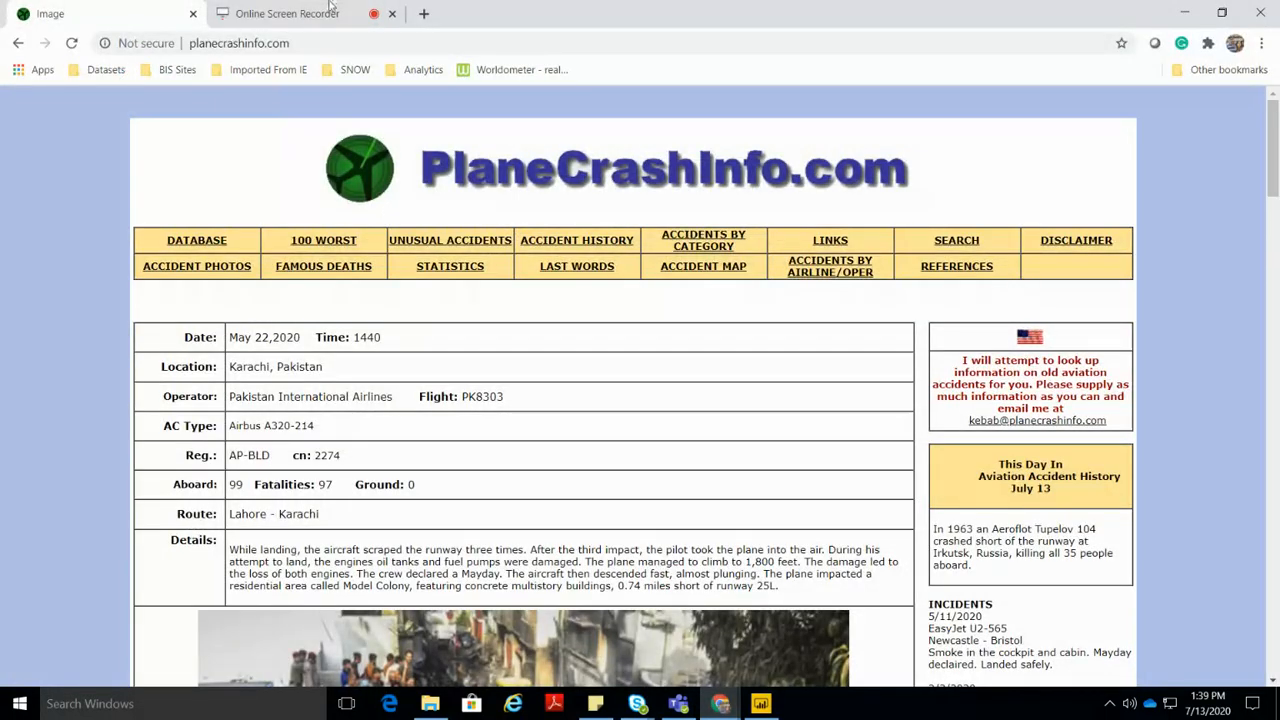
pyautogui.click(216, 248)
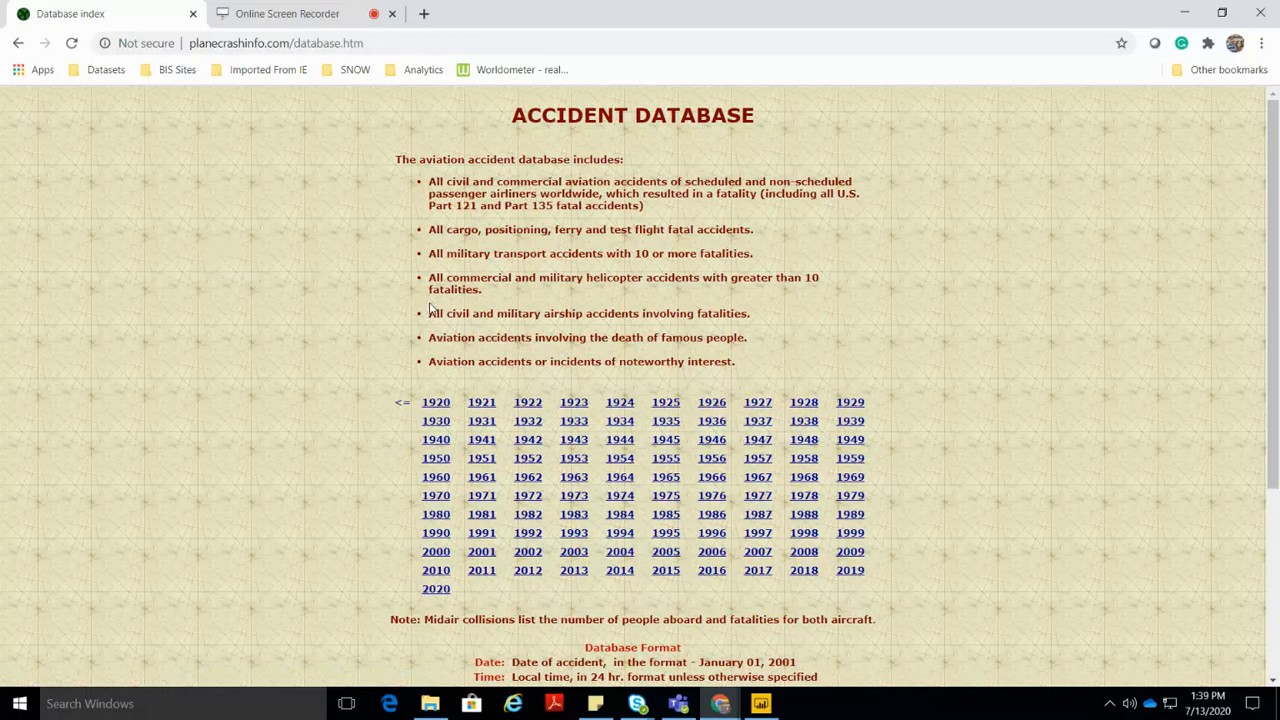
# Step: Examine the 1931 accident table and its page address, and return to the database index
pyautogui.click(481, 422)
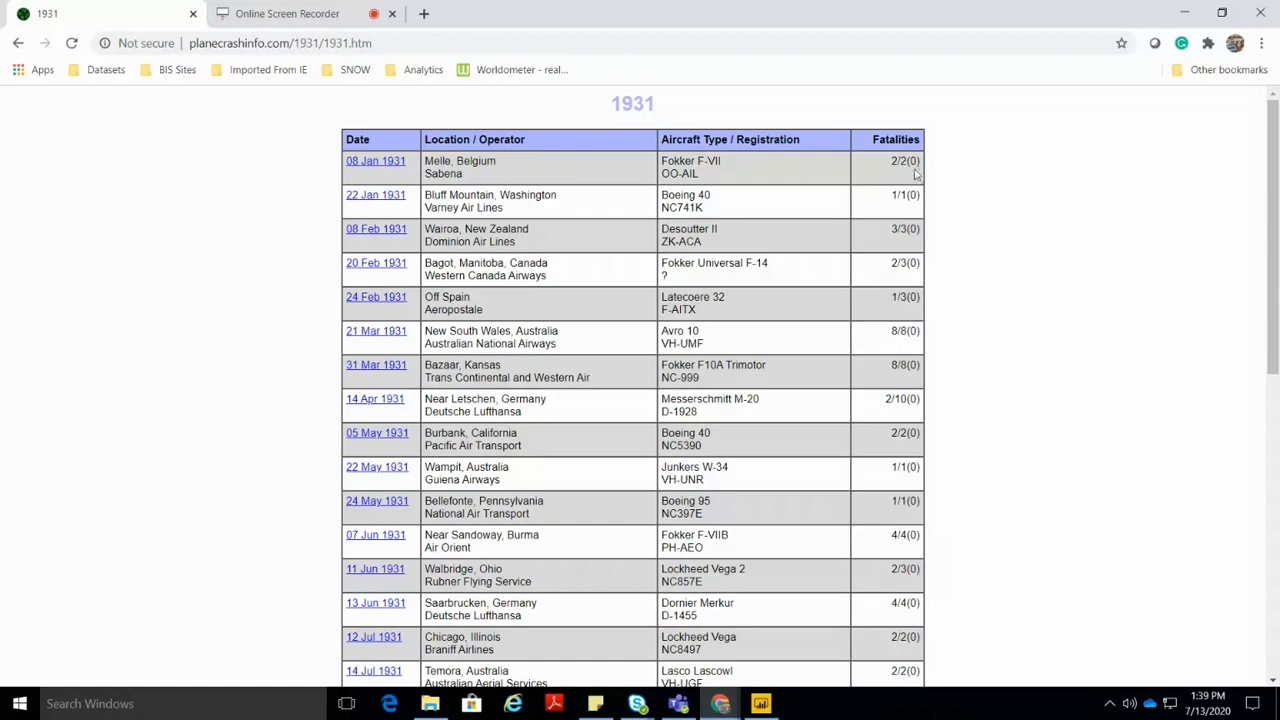
pyautogui.scroll(-10, 900, 228)
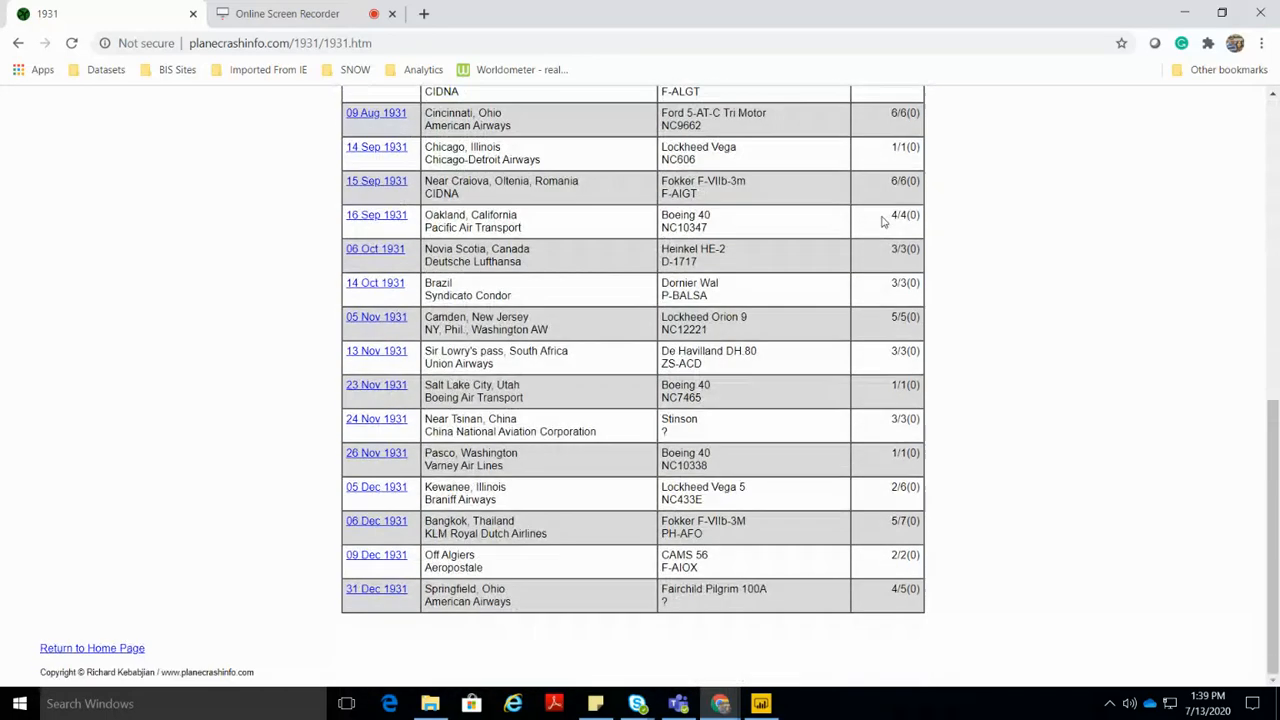
pyautogui.scroll(10, 883, 221)
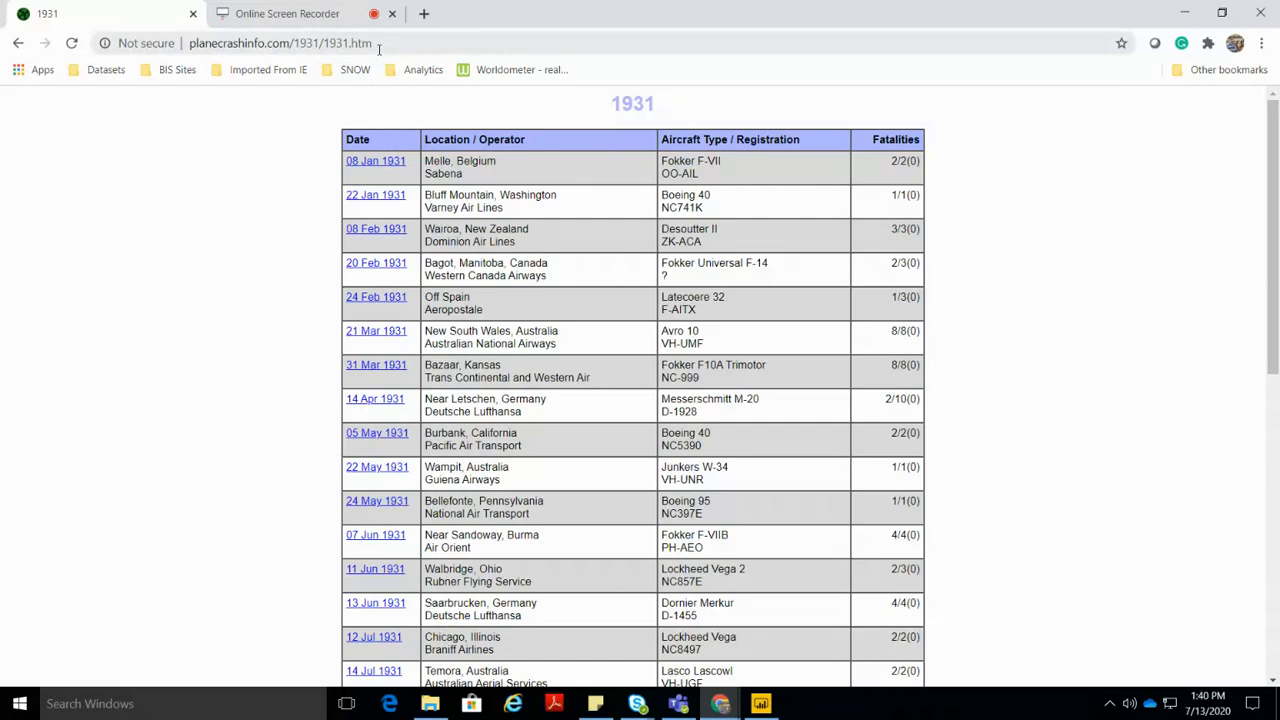
pyautogui.click(18, 43)
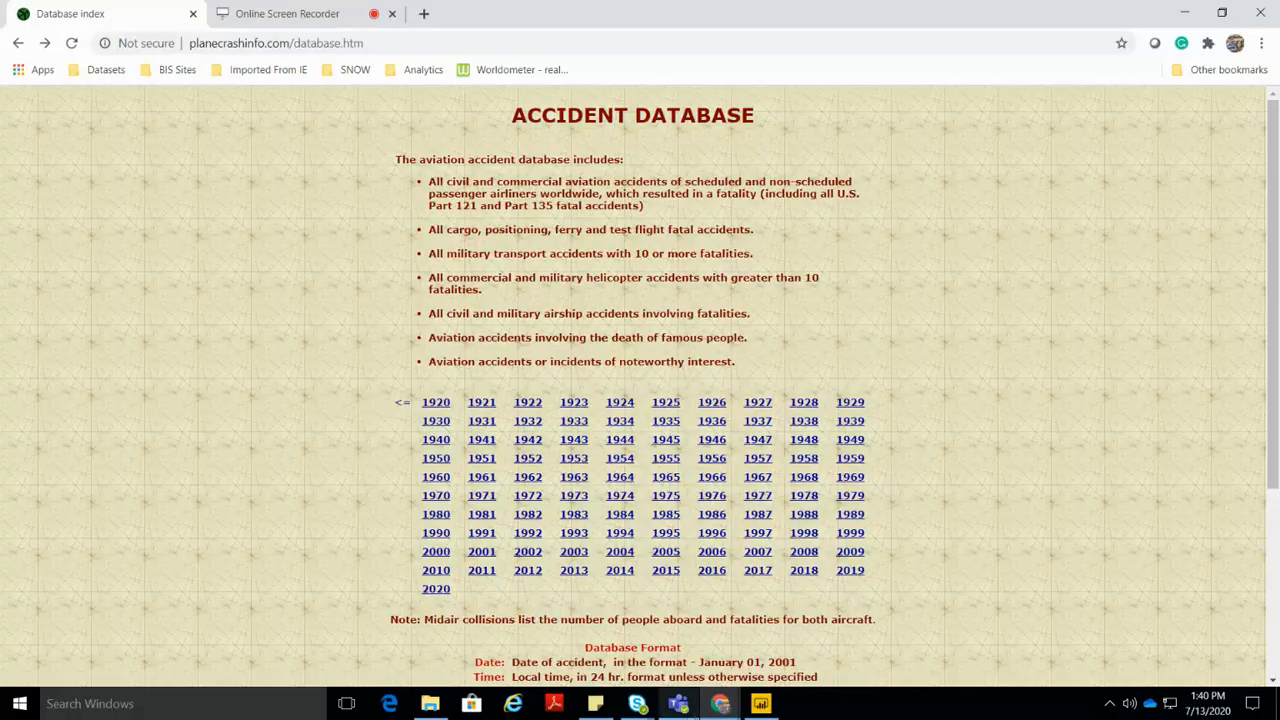
# Step: Switch to Power BI Desktop and start getting data from a web source
pyautogui.click(755, 706)
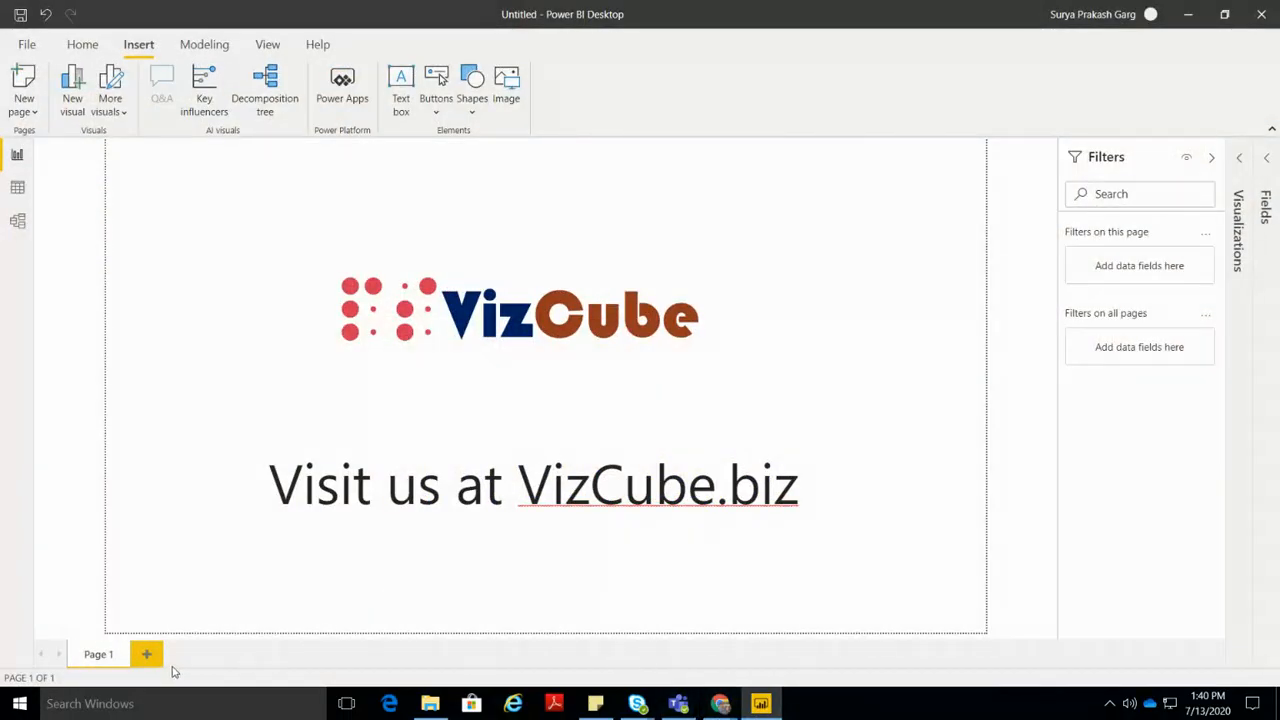
pyautogui.click(82, 44)
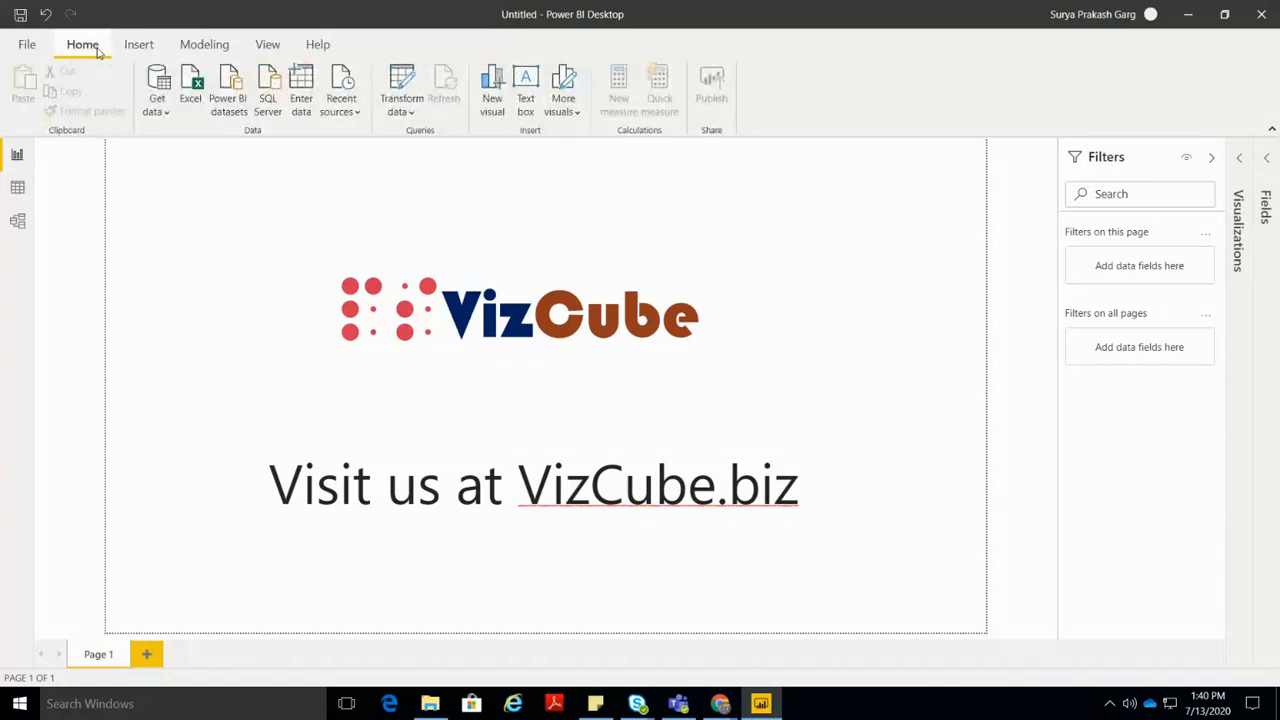
pyautogui.click(153, 112)
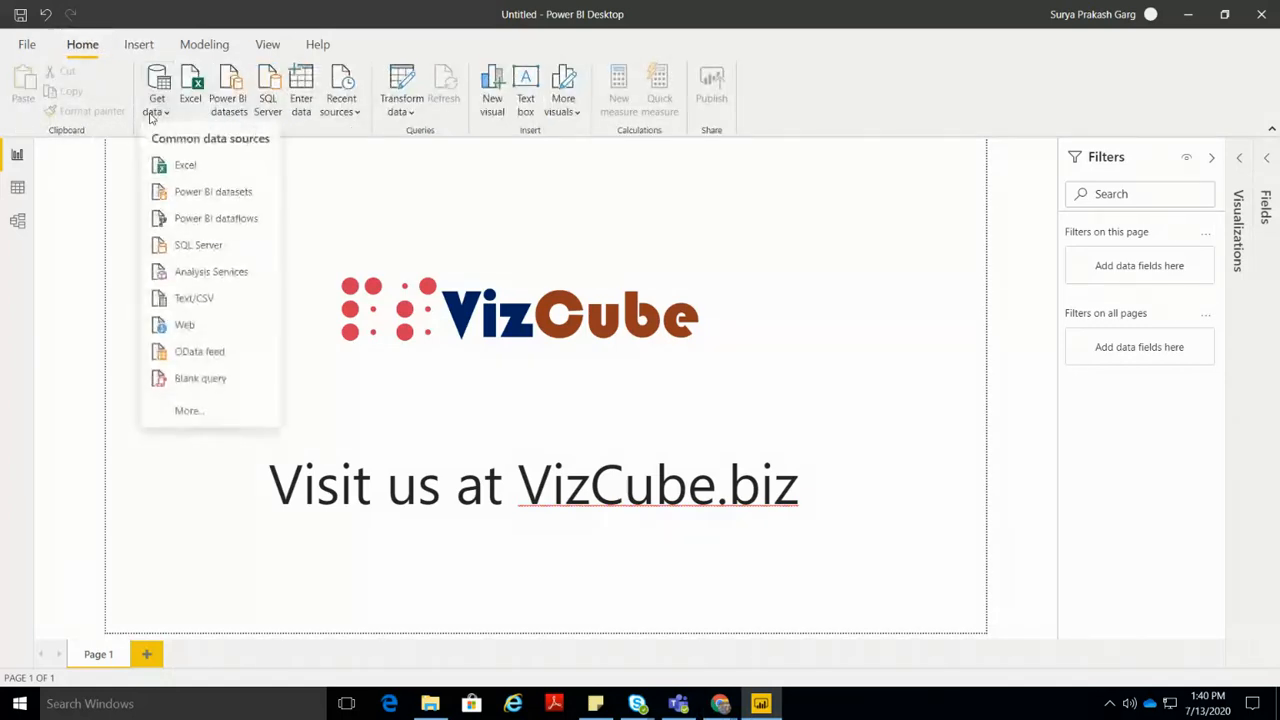
pyautogui.click(238, 332)
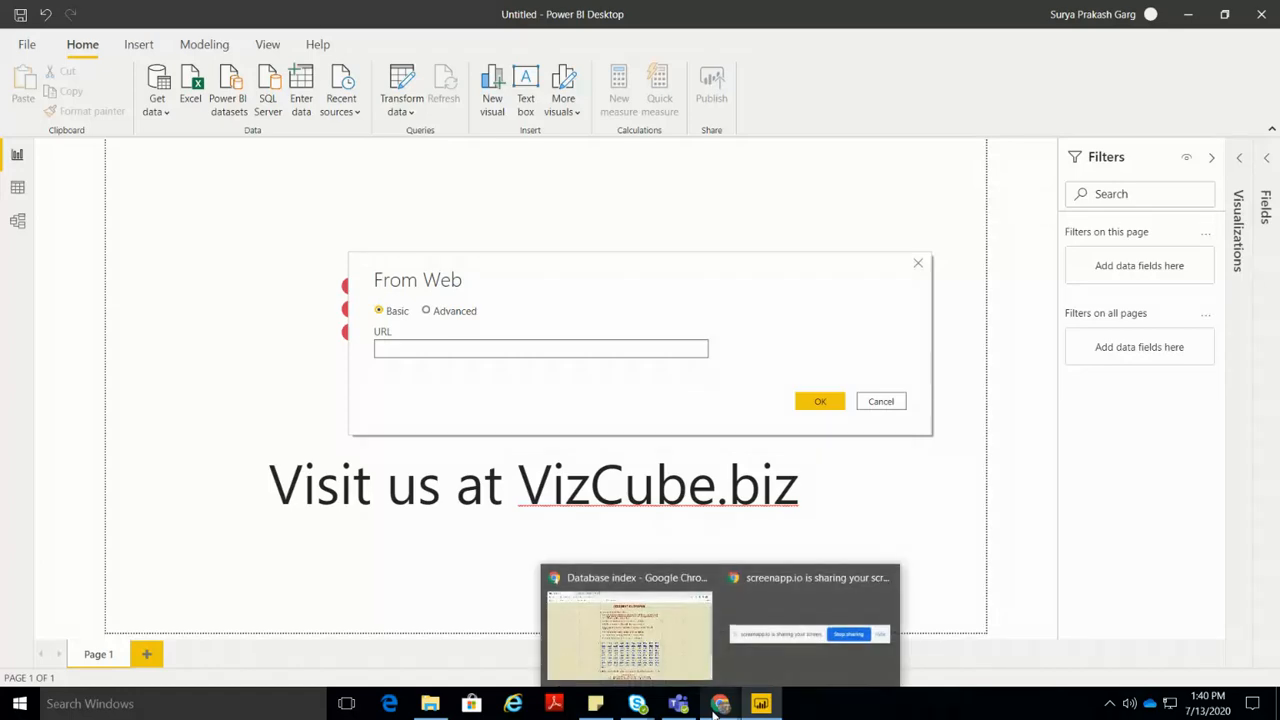
# Step: In Chrome, open the 1922 accident page from the database index and copy its URL
pyautogui.moveTo(720, 703)
pyautogui.click(630, 634)
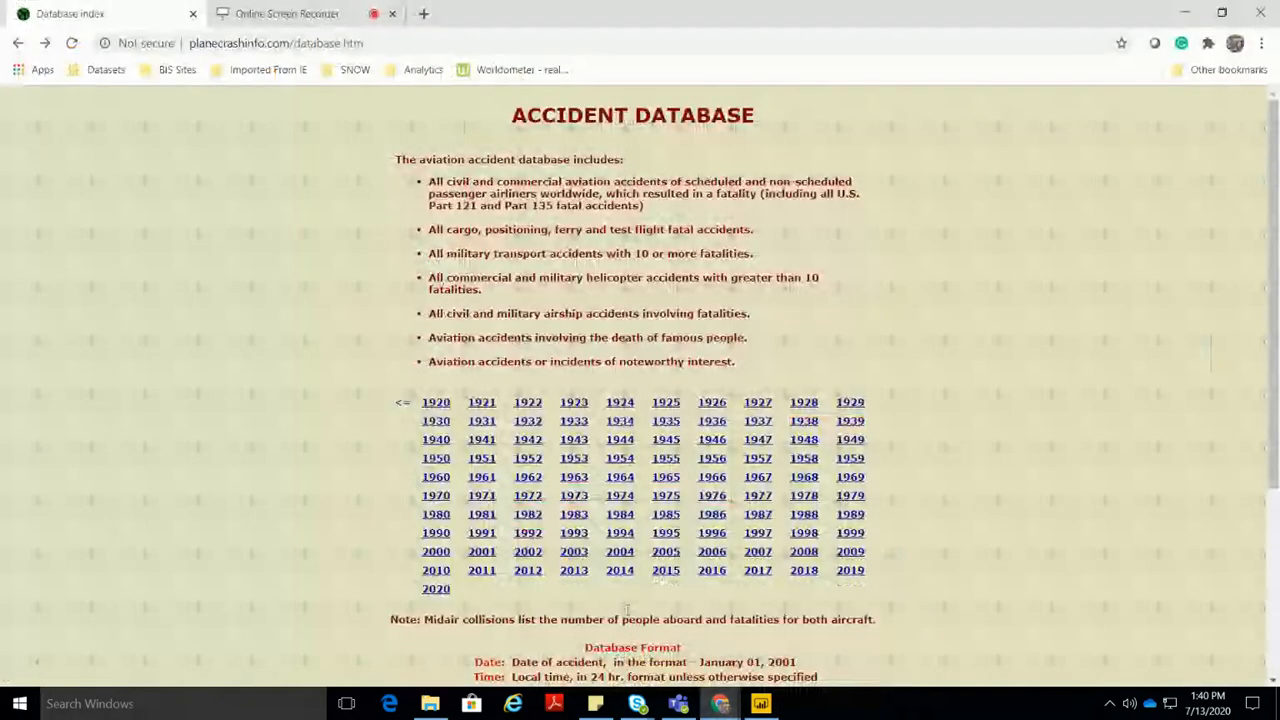
pyautogui.click(527, 403)
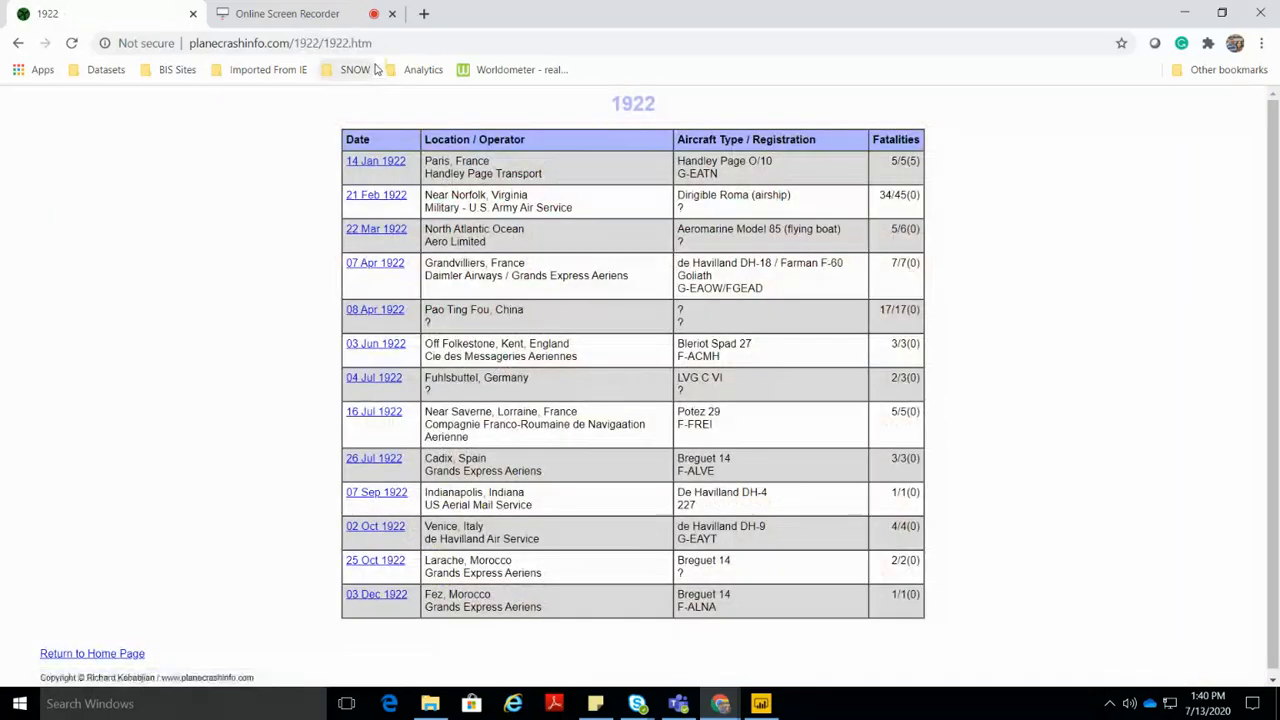
pyautogui.click(382, 43)
pyautogui.hotkey('ctrl', 'c')
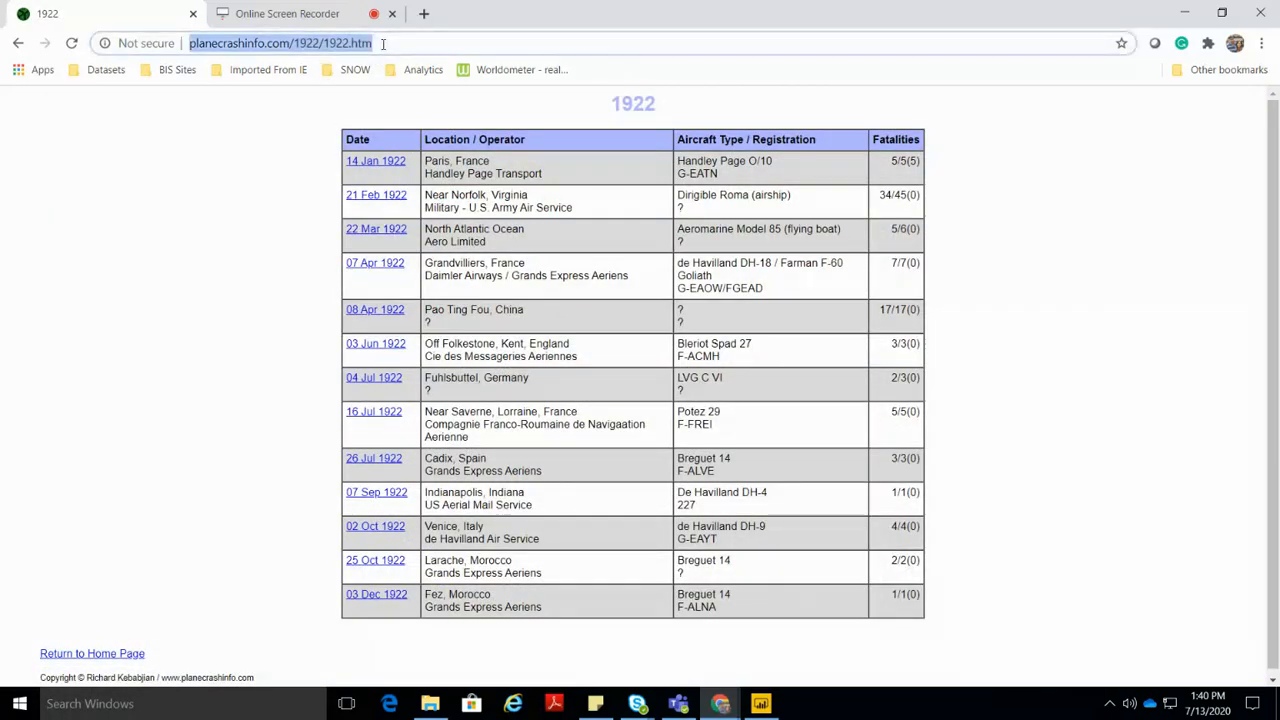
pyautogui.click(752, 708)
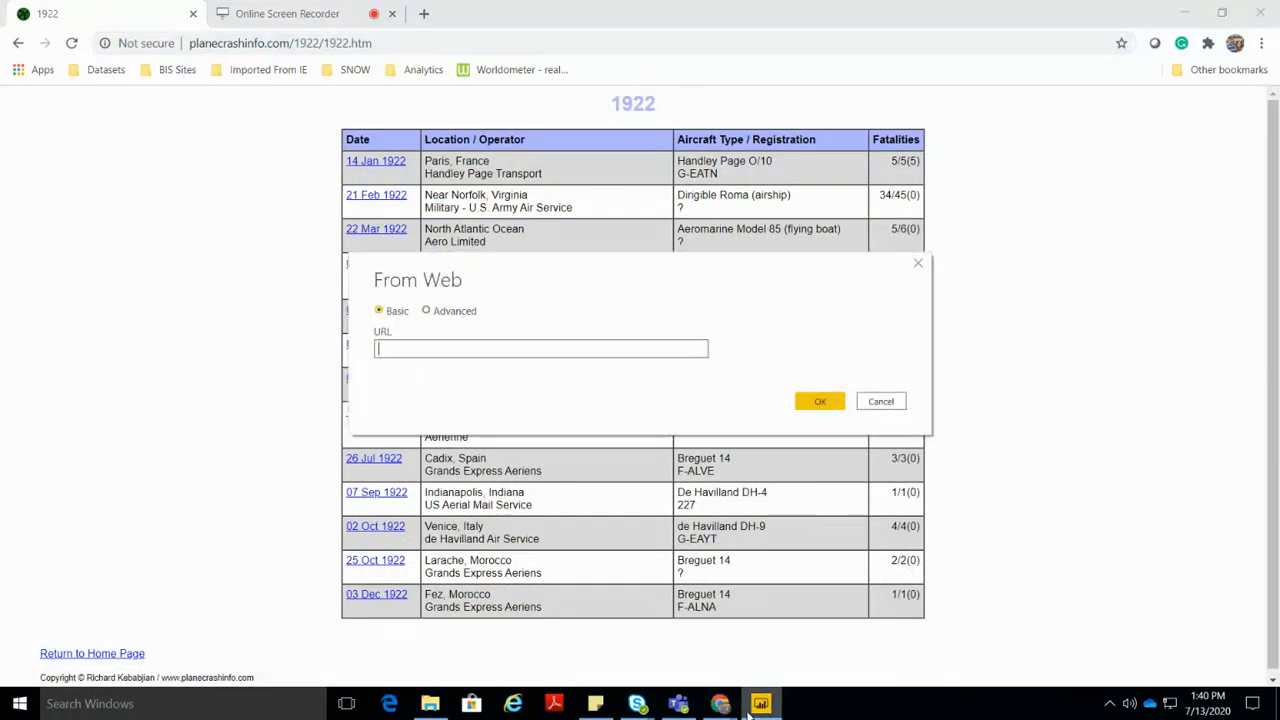
pyautogui.click(535, 351)
pyautogui.hotkey('ctrl', 'v')
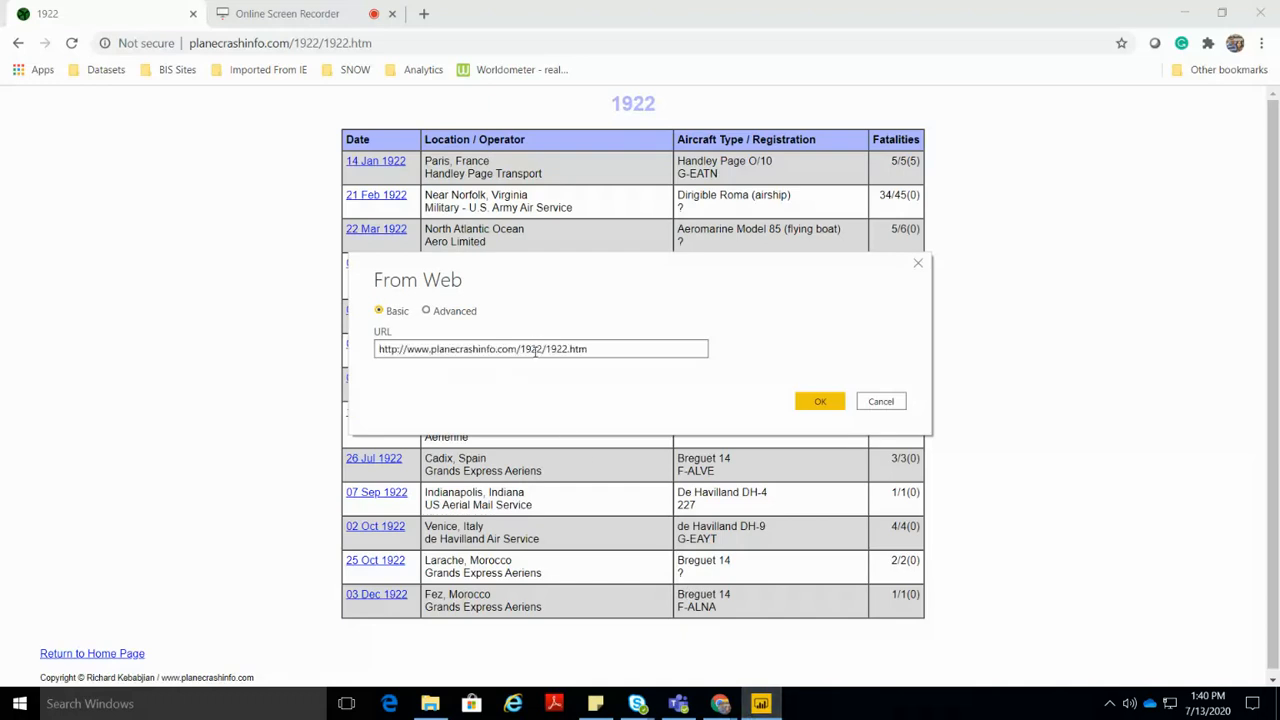
pyautogui.click(820, 403)
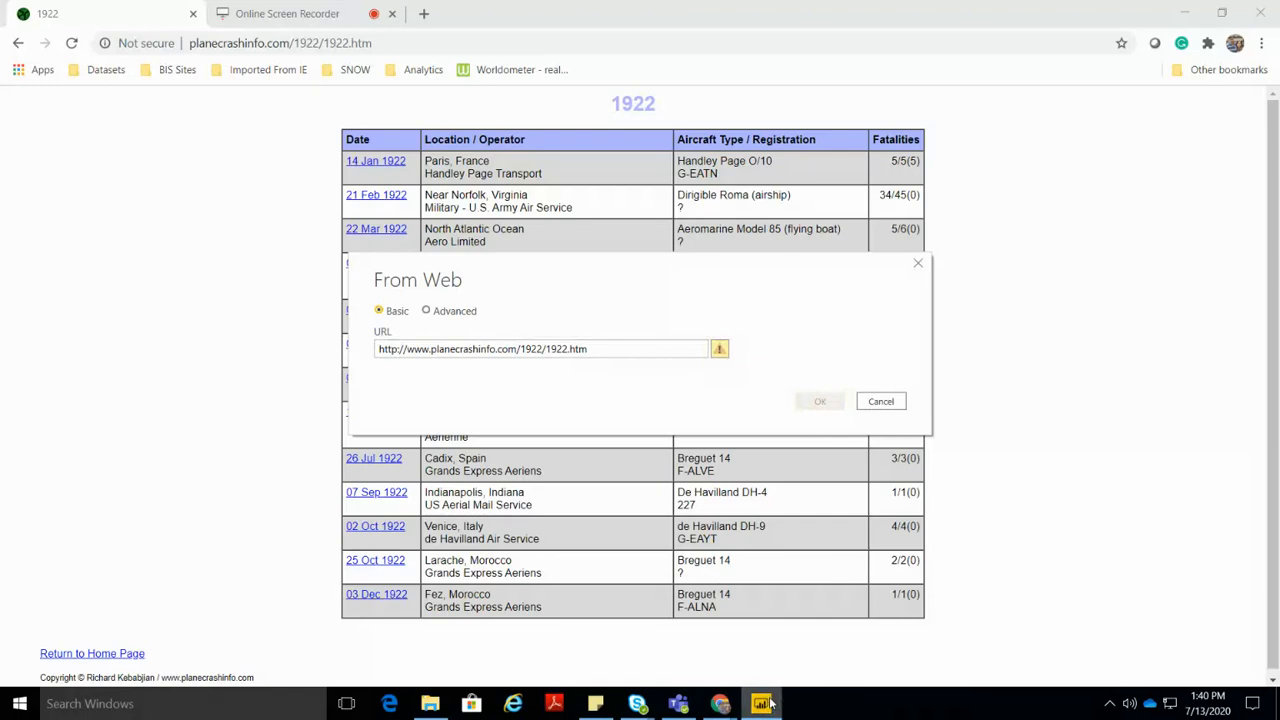
pyautogui.click(614, 352)
pyautogui.click(814, 403)
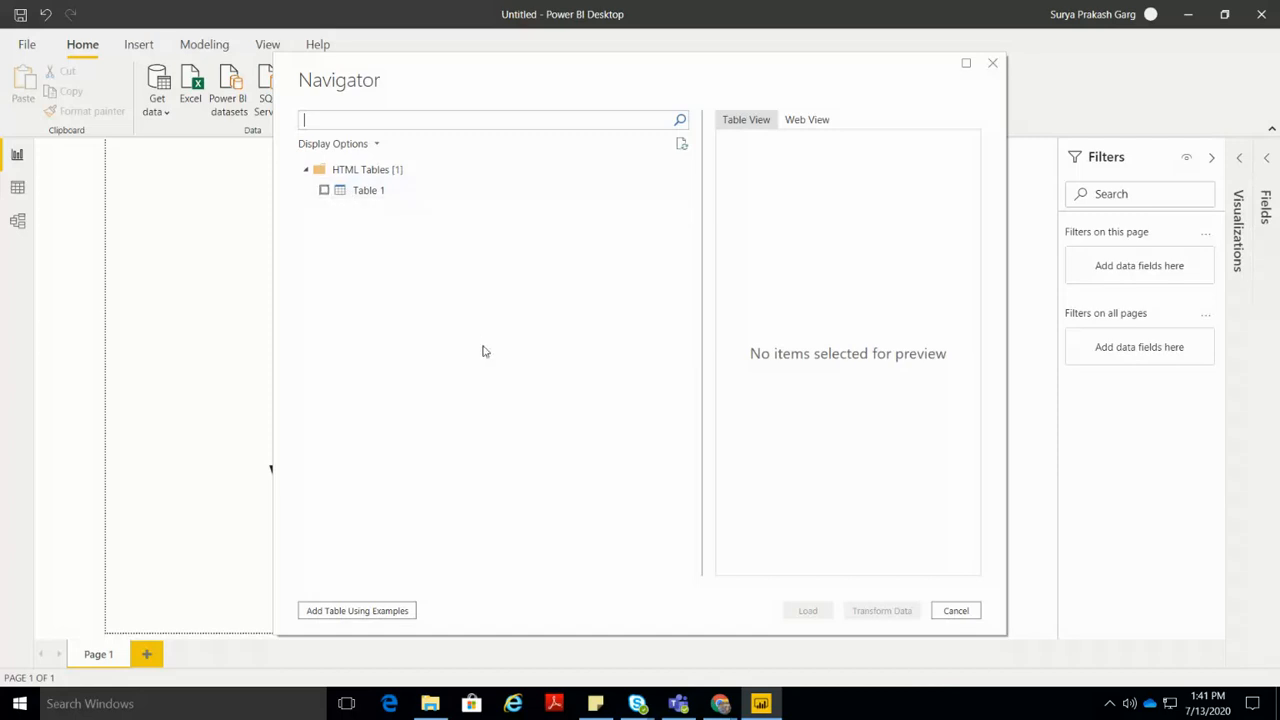
# Step: Choose Table 1 from the HTML tables and open it for transformation in the Power Query Editor
pyautogui.click(324, 191)
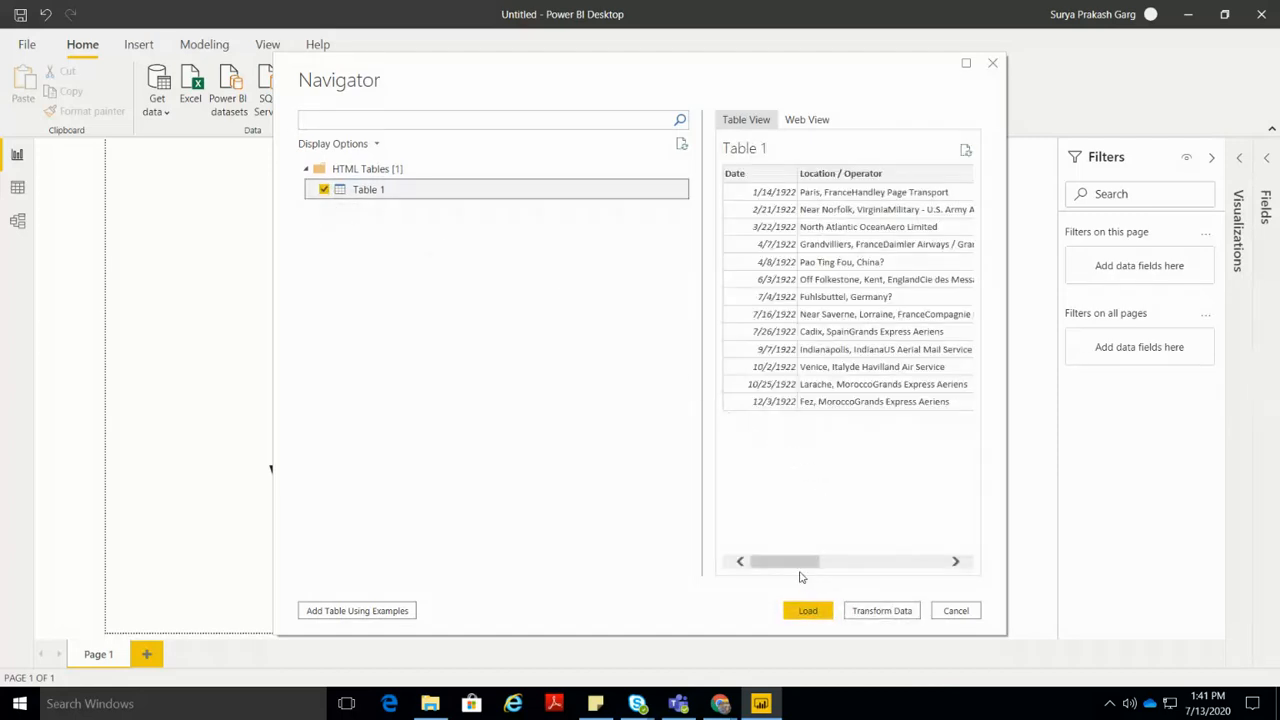
pyautogui.moveTo(799, 573)
pyautogui.mouseDown()
pyautogui.moveTo(866, 585)
pyautogui.moveTo(790, 587)
pyautogui.mouseUp()
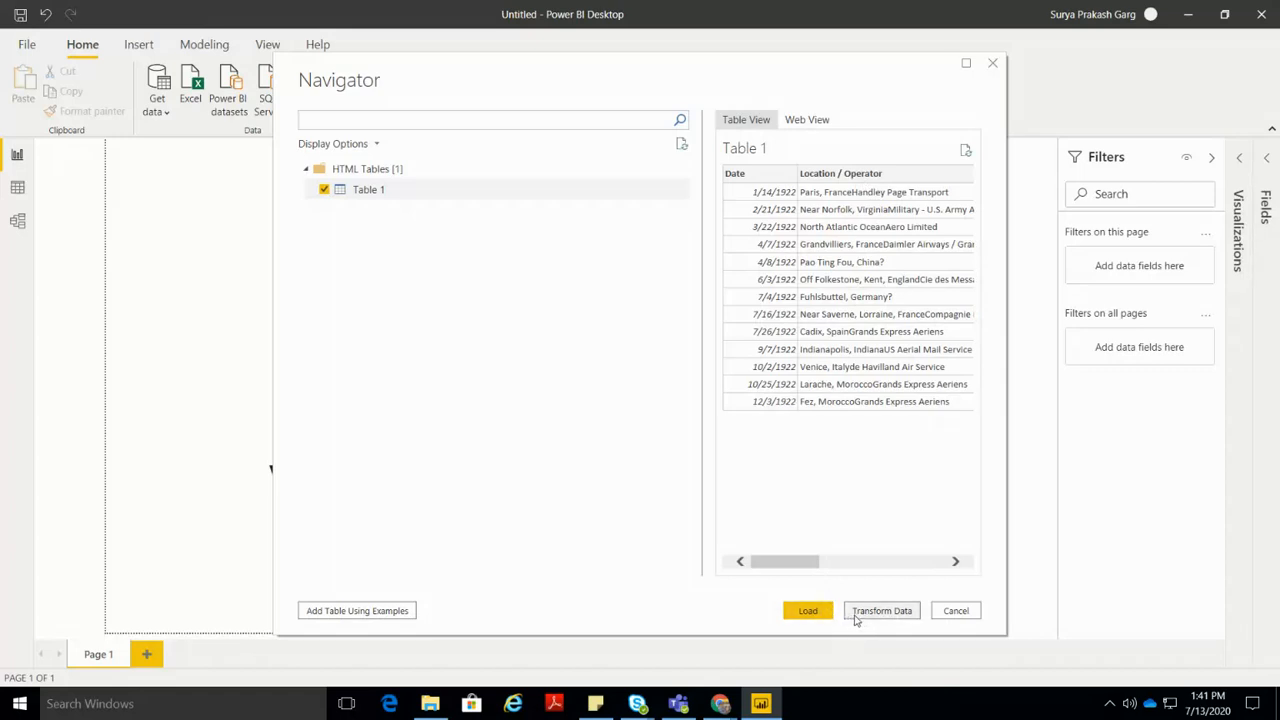
pyautogui.hotkey('alt', 'Tab')
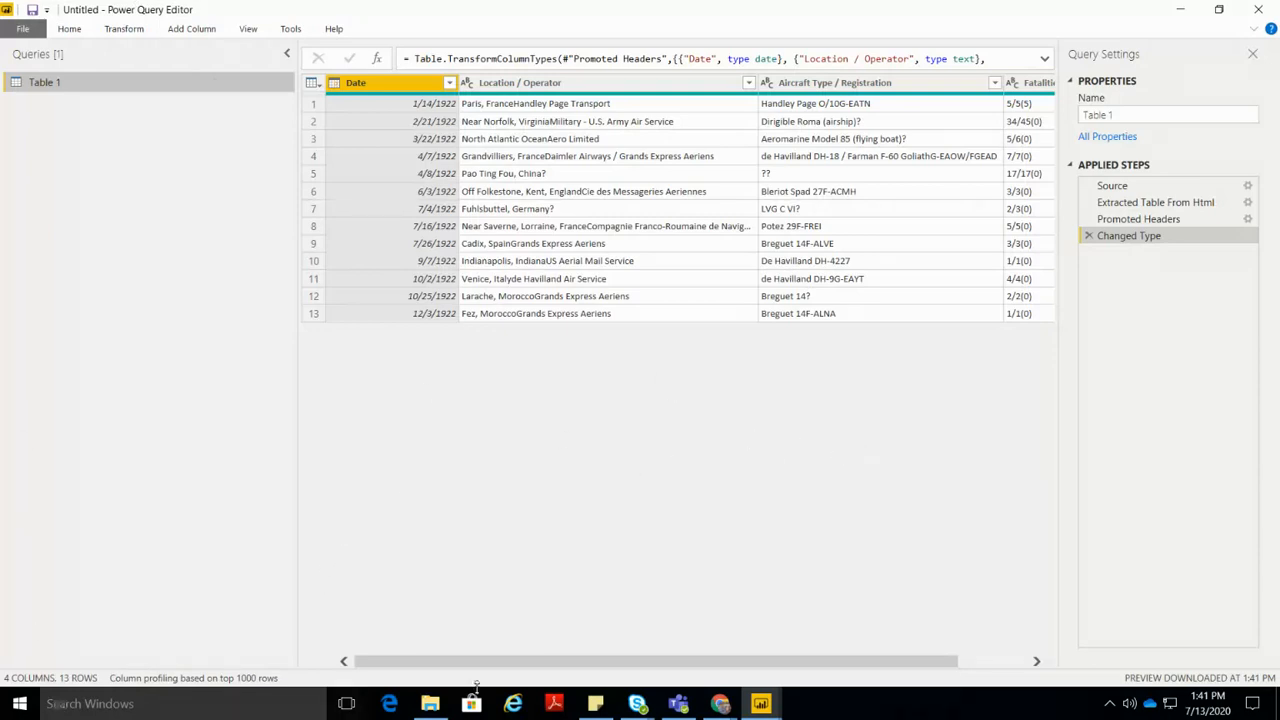
# Step: Compare the outputs of the query's Source and Extracted Table From Html steps
pyautogui.click(1153, 195)
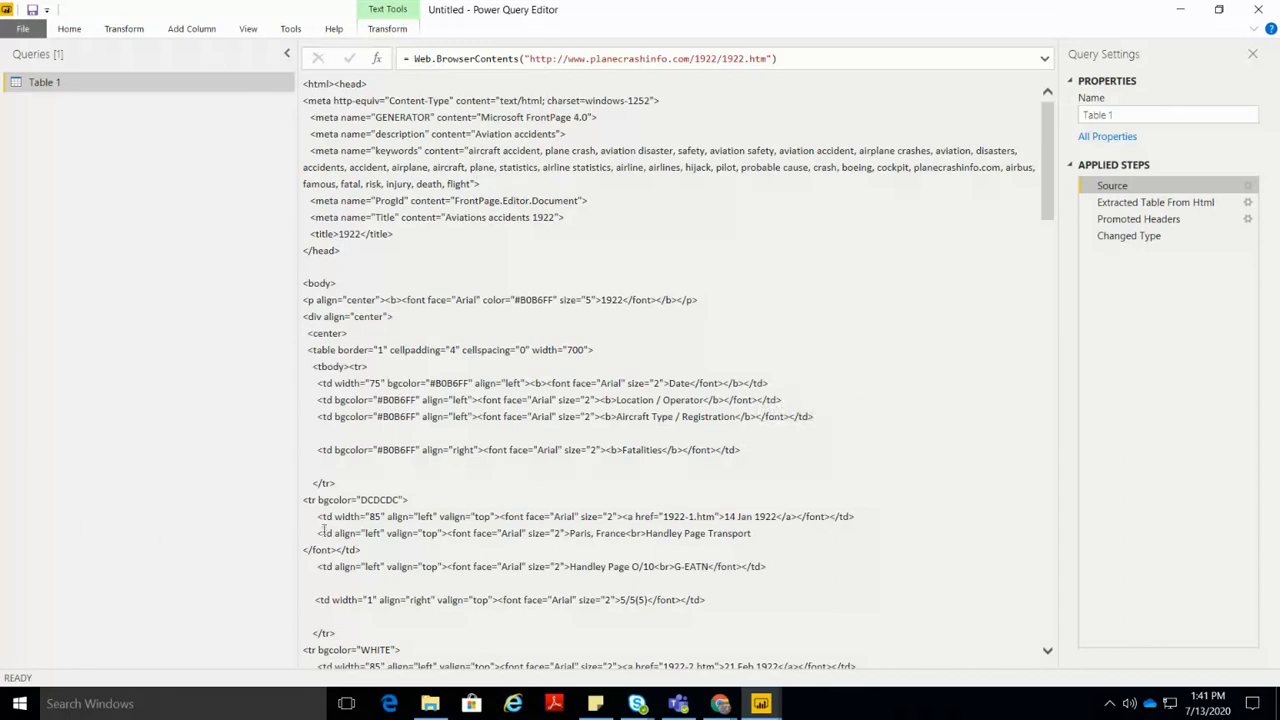
pyautogui.click(1113, 207)
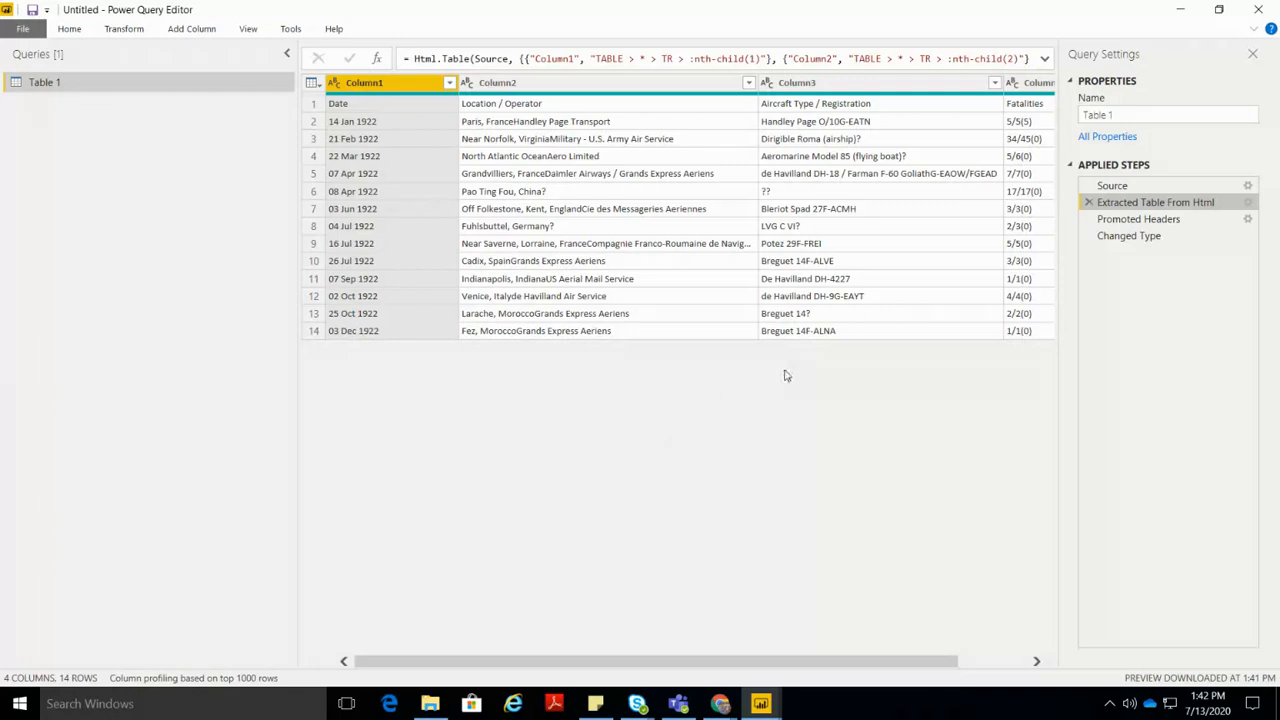
pyautogui.click(1109, 194)
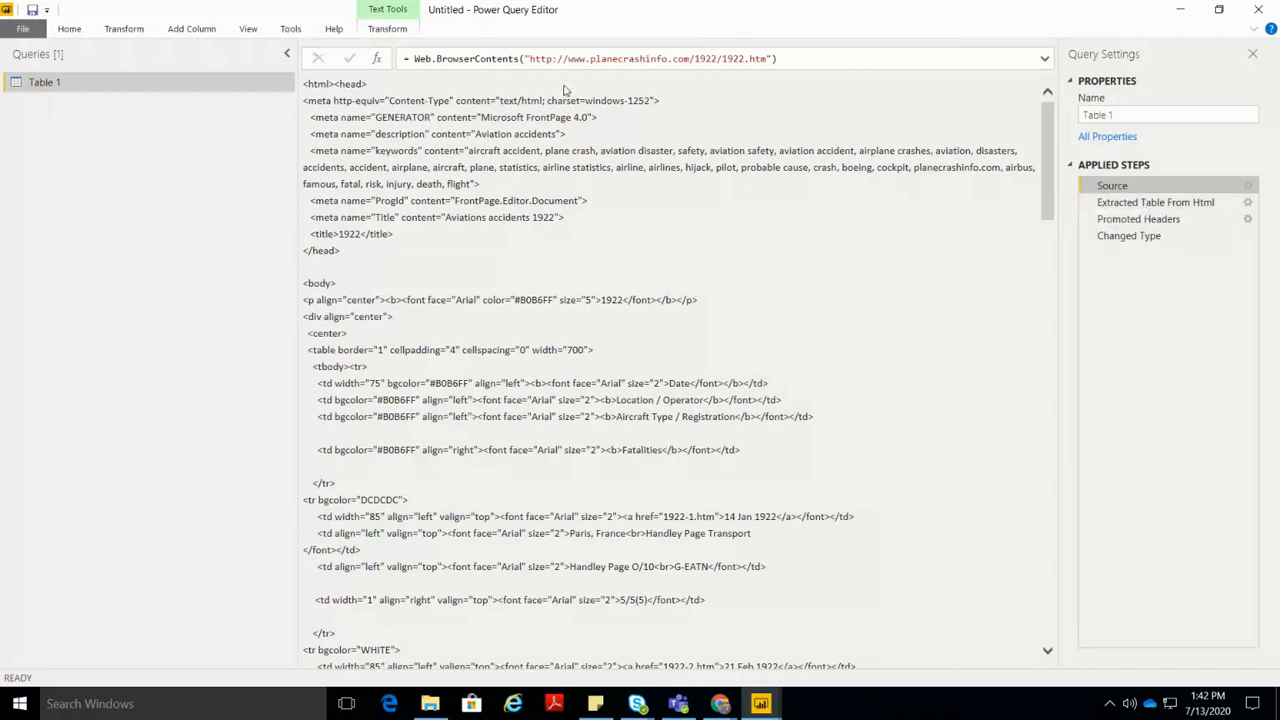
# Step: Delete the Extracted Table From Html, Promoted Headers and Changed Type steps, keeping only Source
pyautogui.click(1150, 203)
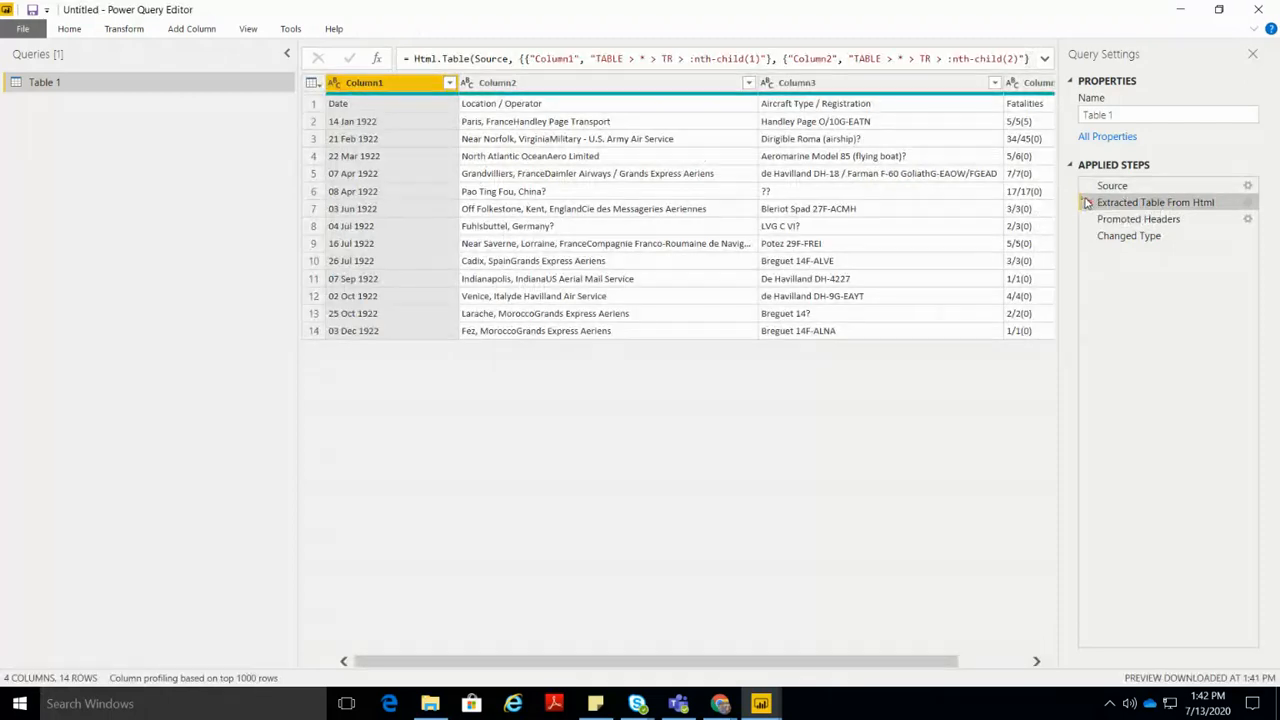
pyautogui.click(1090, 203)
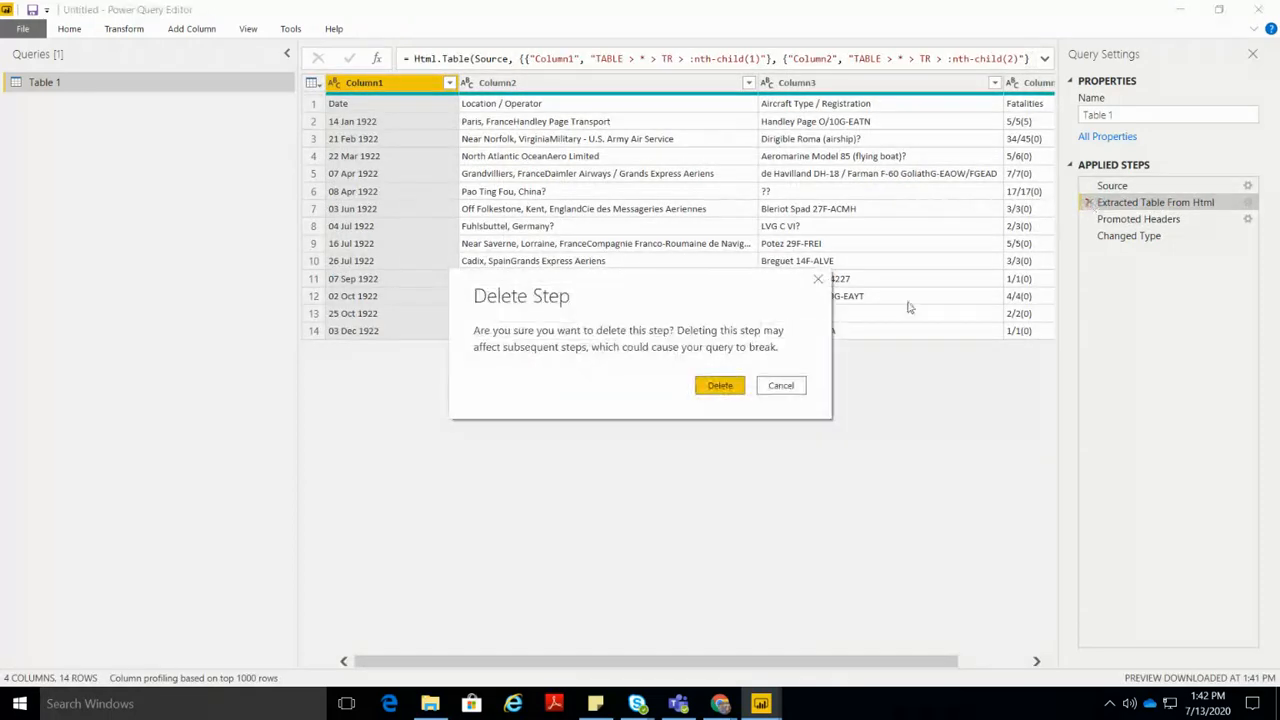
pyautogui.click(710, 390)
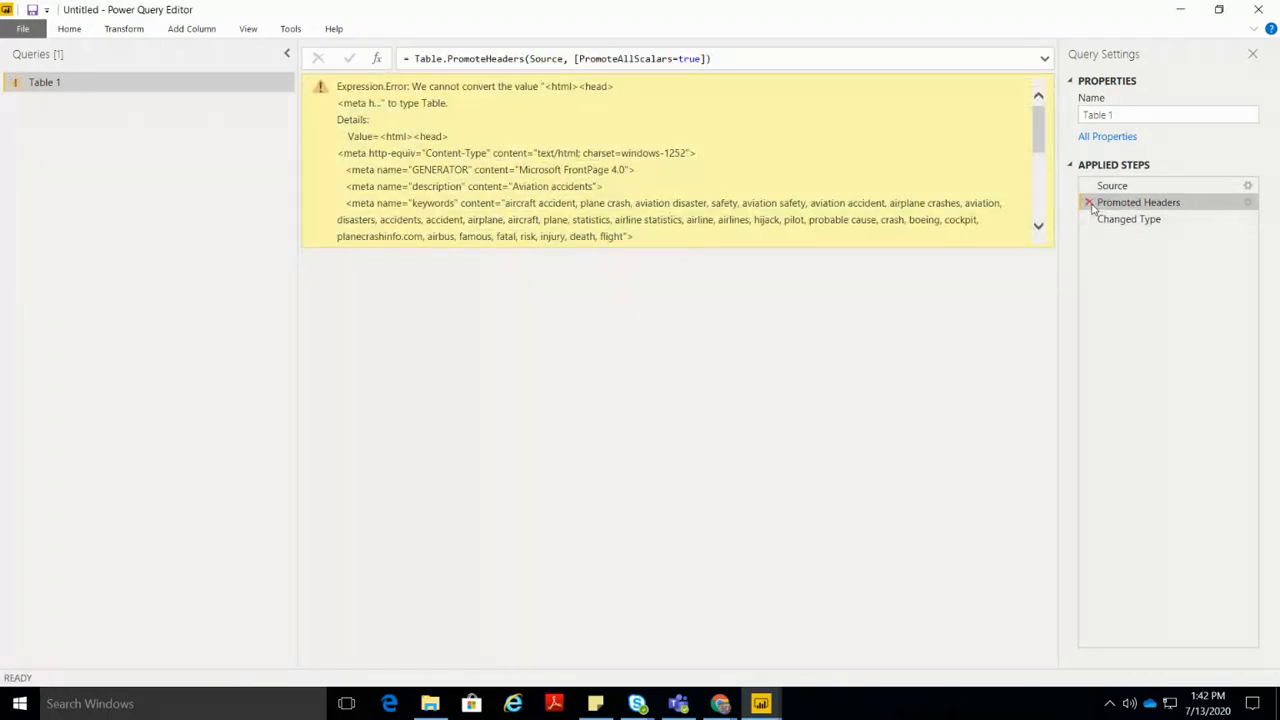
pyautogui.click(1090, 204)
pyautogui.click(735, 389)
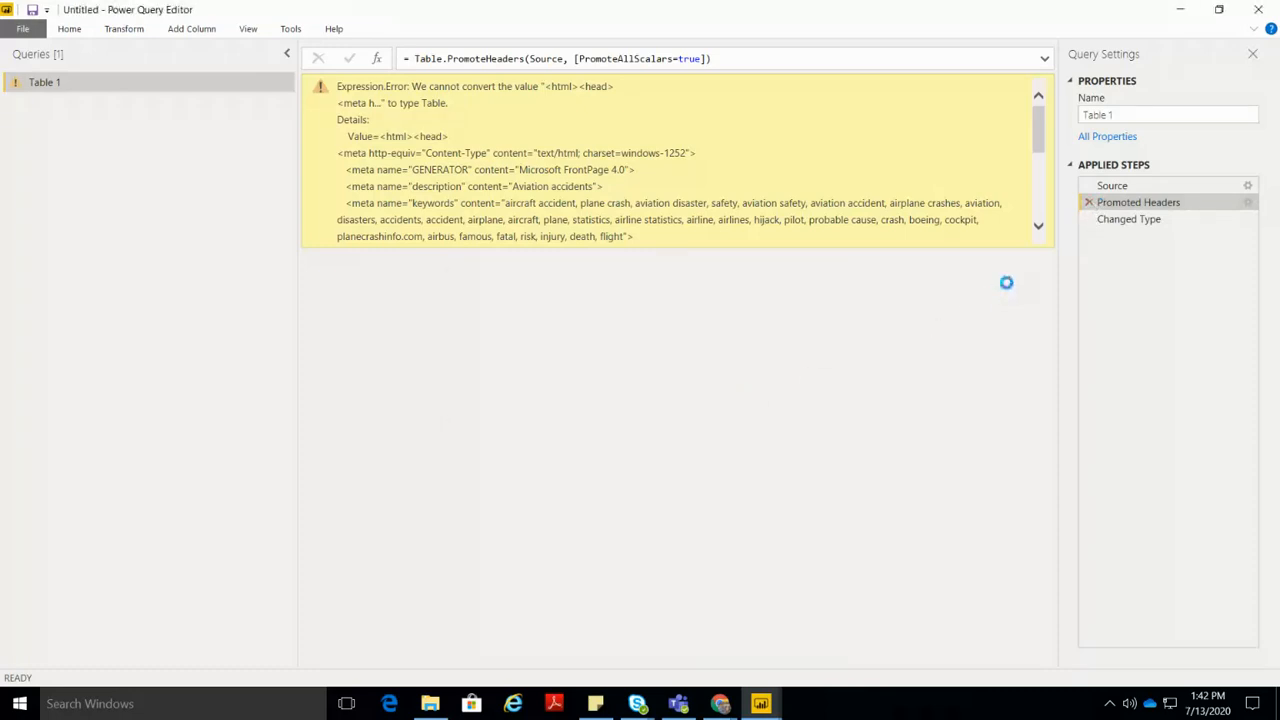
pyautogui.click(1089, 202)
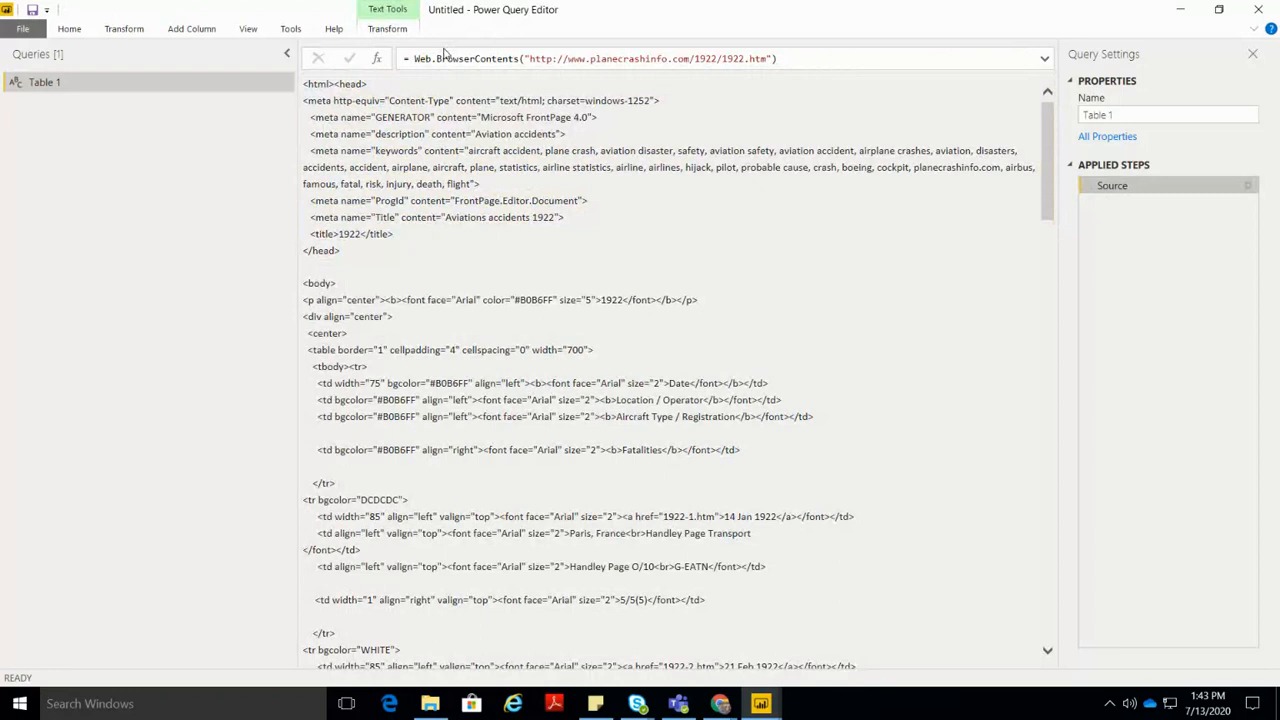
# Step: Replace Web.BrowserContents in the Source formula with Web.Page wrapped around Web.Contents, closing it with an extra parenthesis after the URL
pyautogui.moveTo(436, 58); pyautogui.dragTo(523, 58)
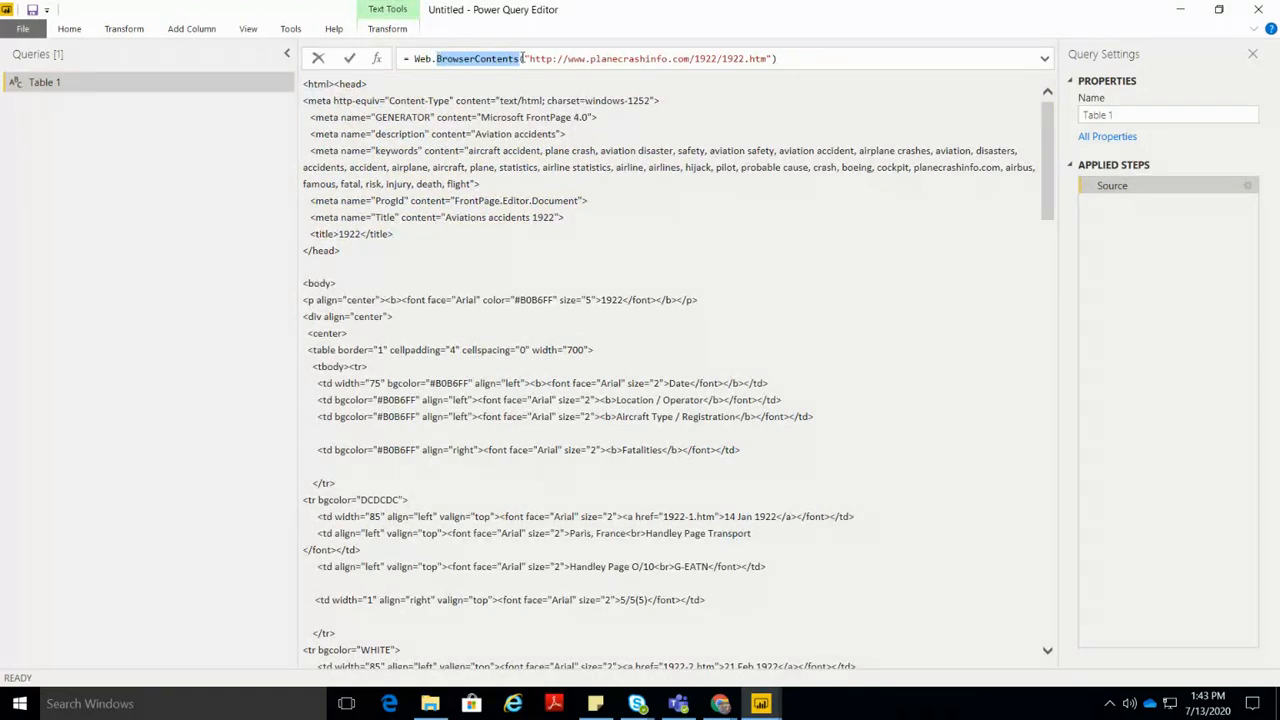
pyautogui.write('Pag')
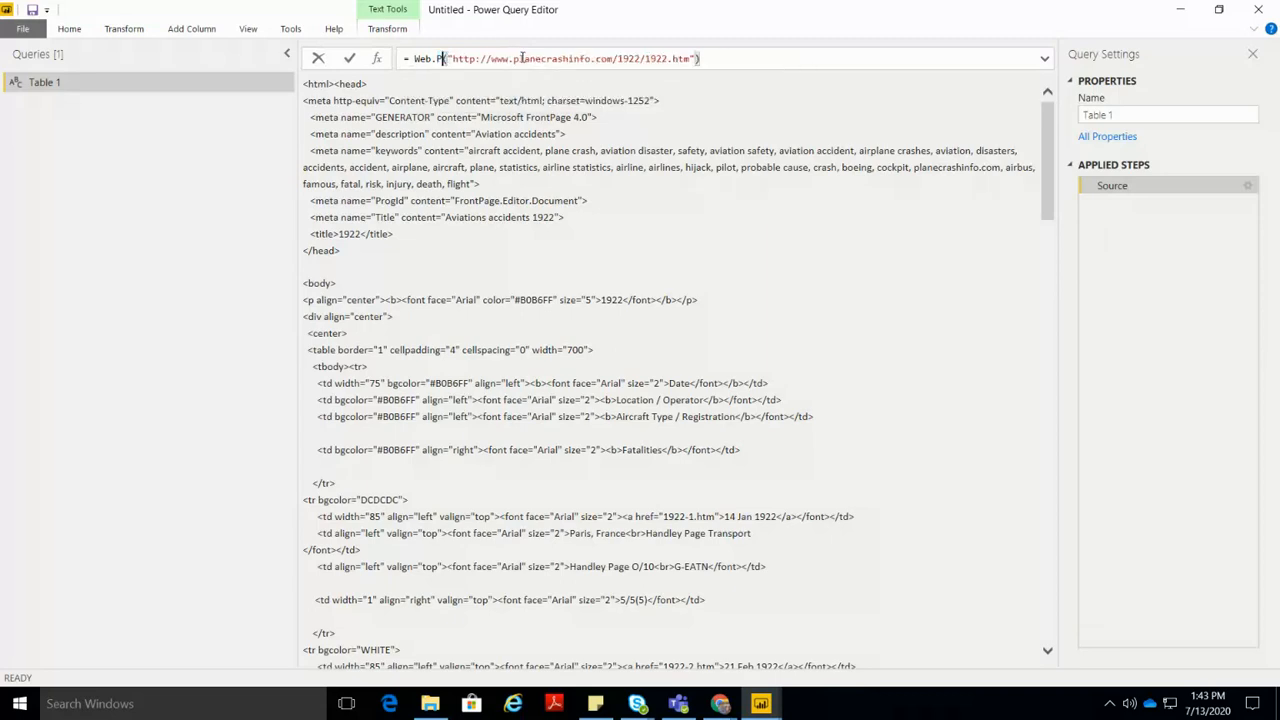
pyautogui.write('e(')
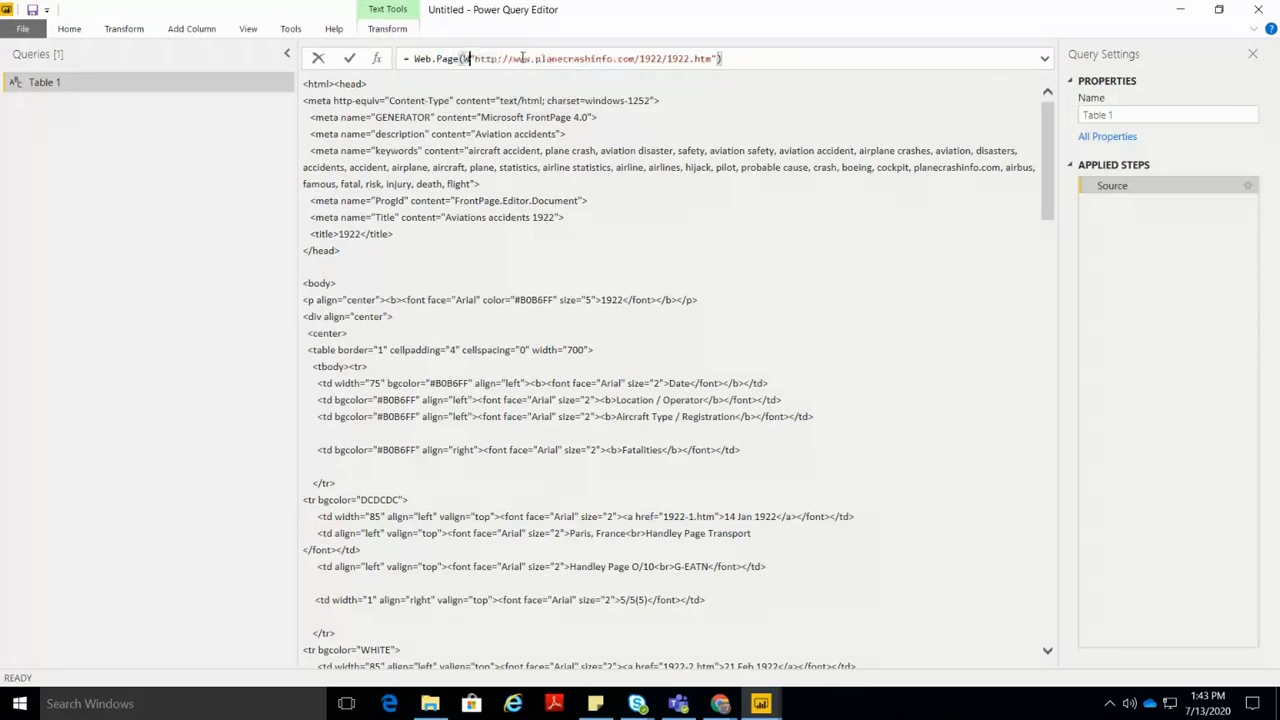
pyautogui.write('Web.C')
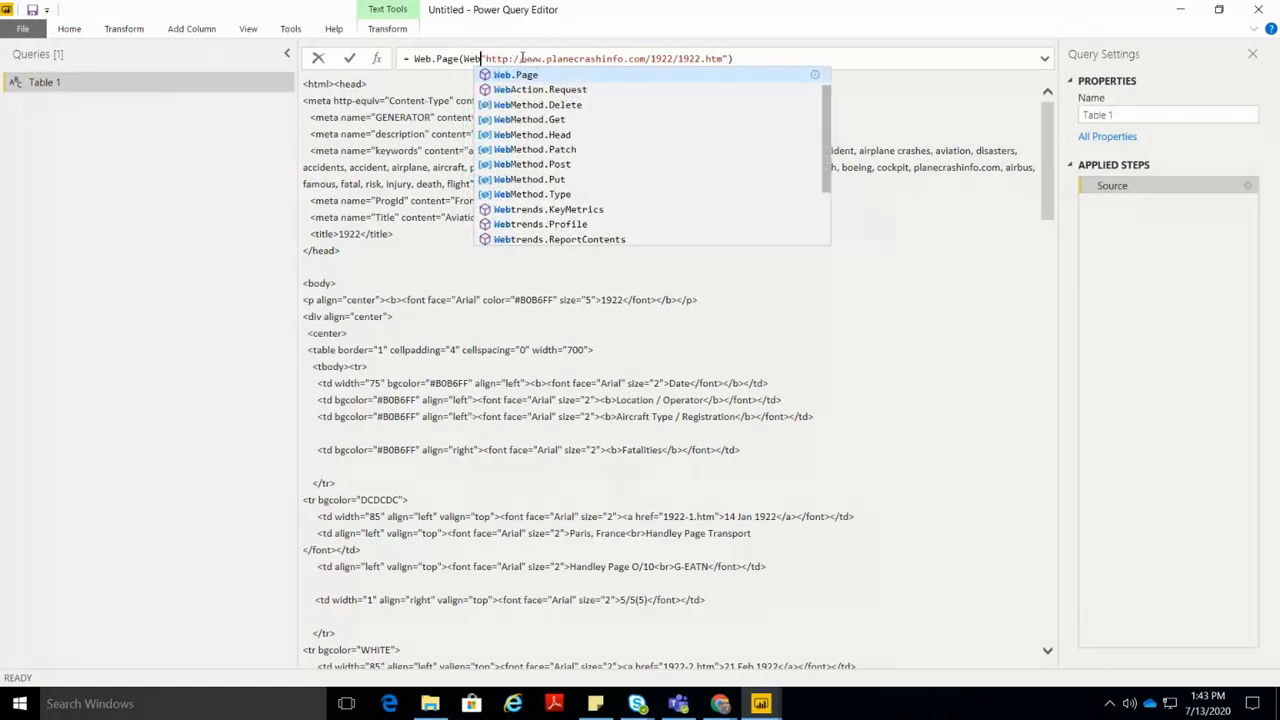
pyautogui.write('ontents')
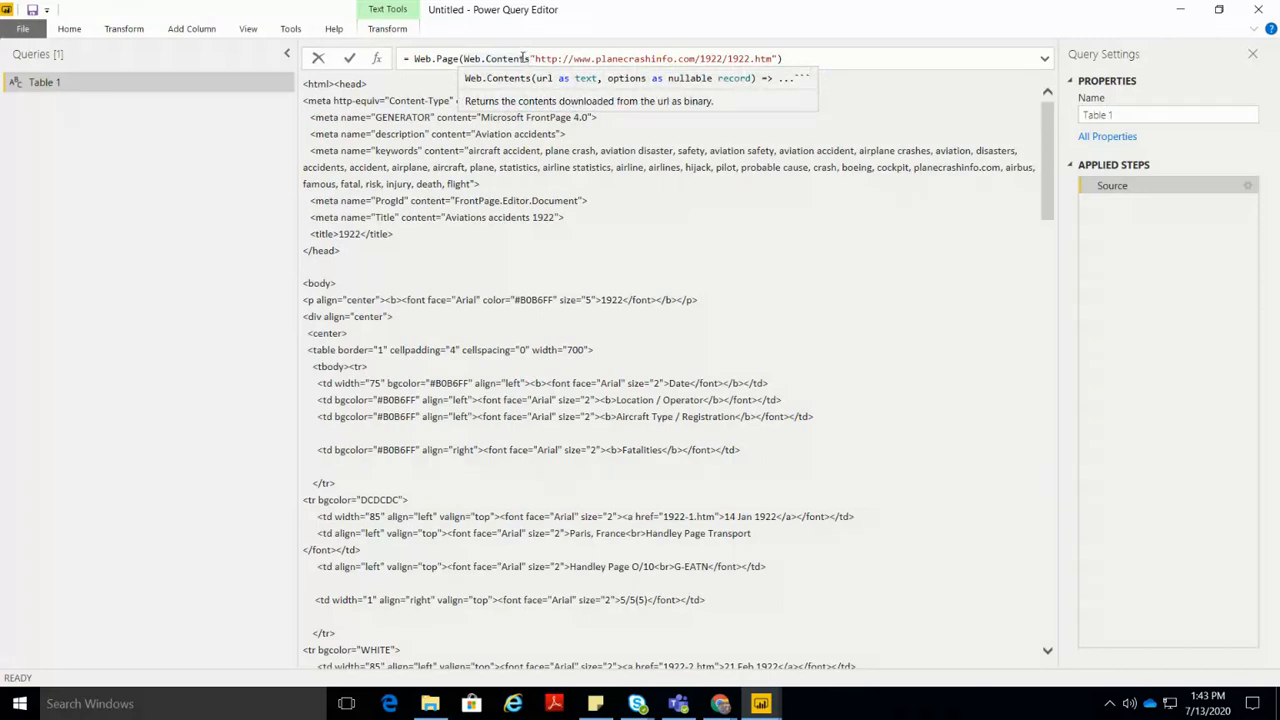
pyautogui.press('End')
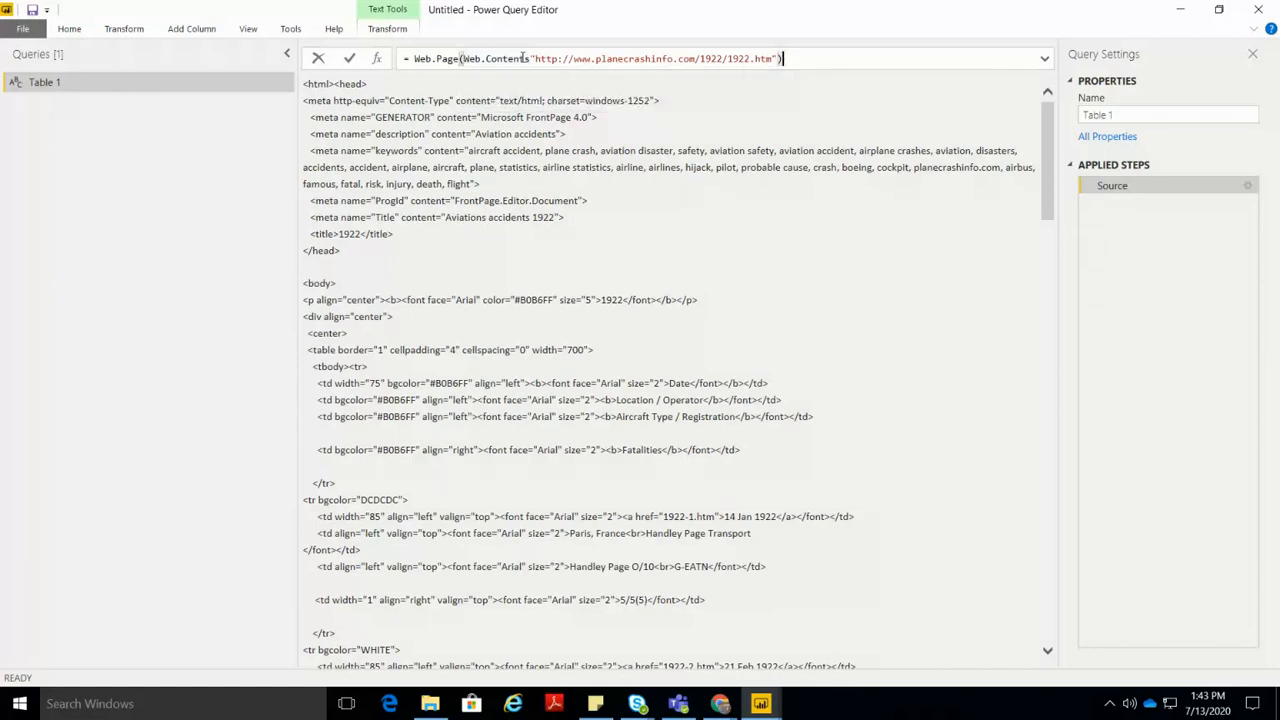
pyautogui.write(')')
pyautogui.press('Return')
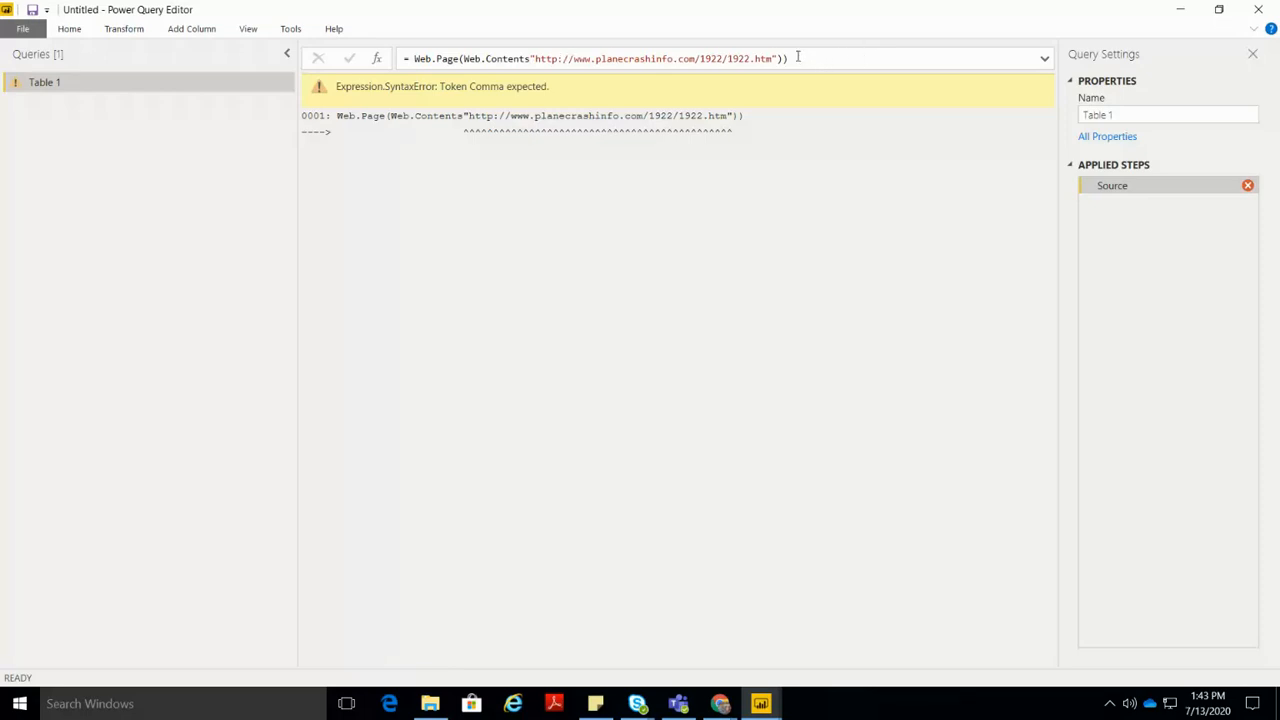
# Step: Insert the missing opening parenthesis after Web.Contents in the Source formula and drill into the first row's Data table
pyautogui.click(530, 59)
pyautogui.write('(')
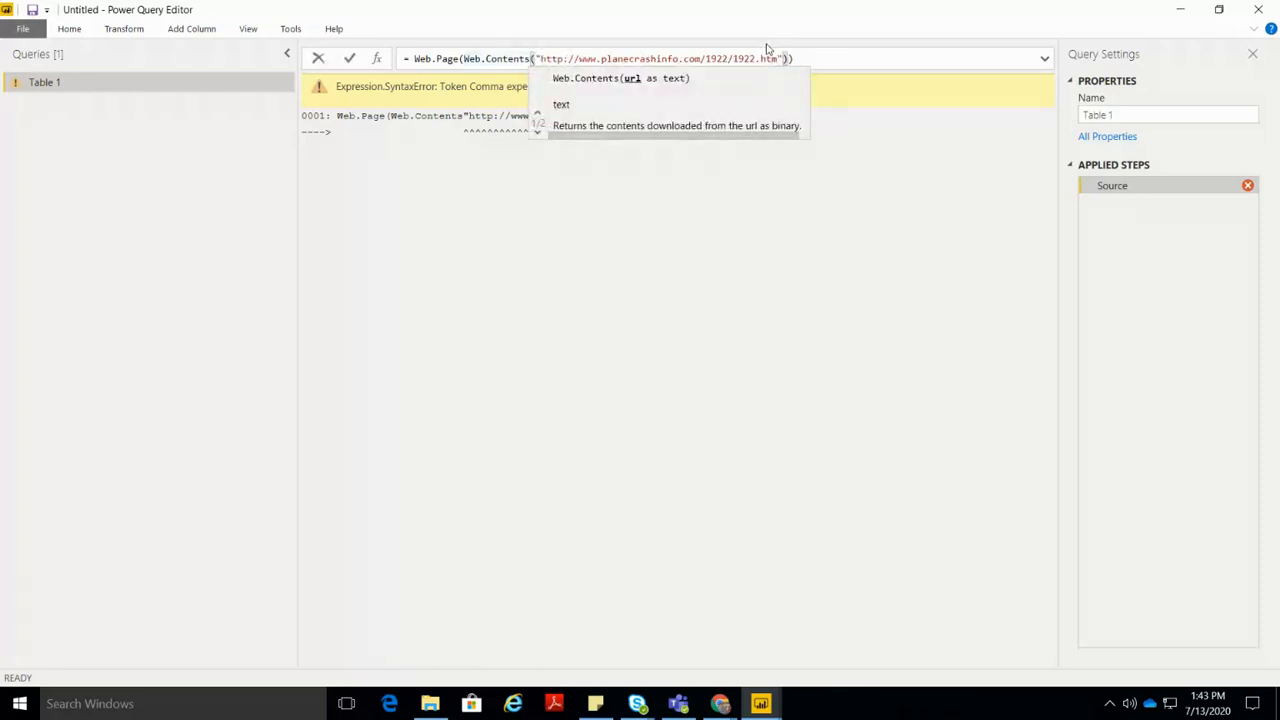
pyautogui.click(824, 58)
pyautogui.press('Return')
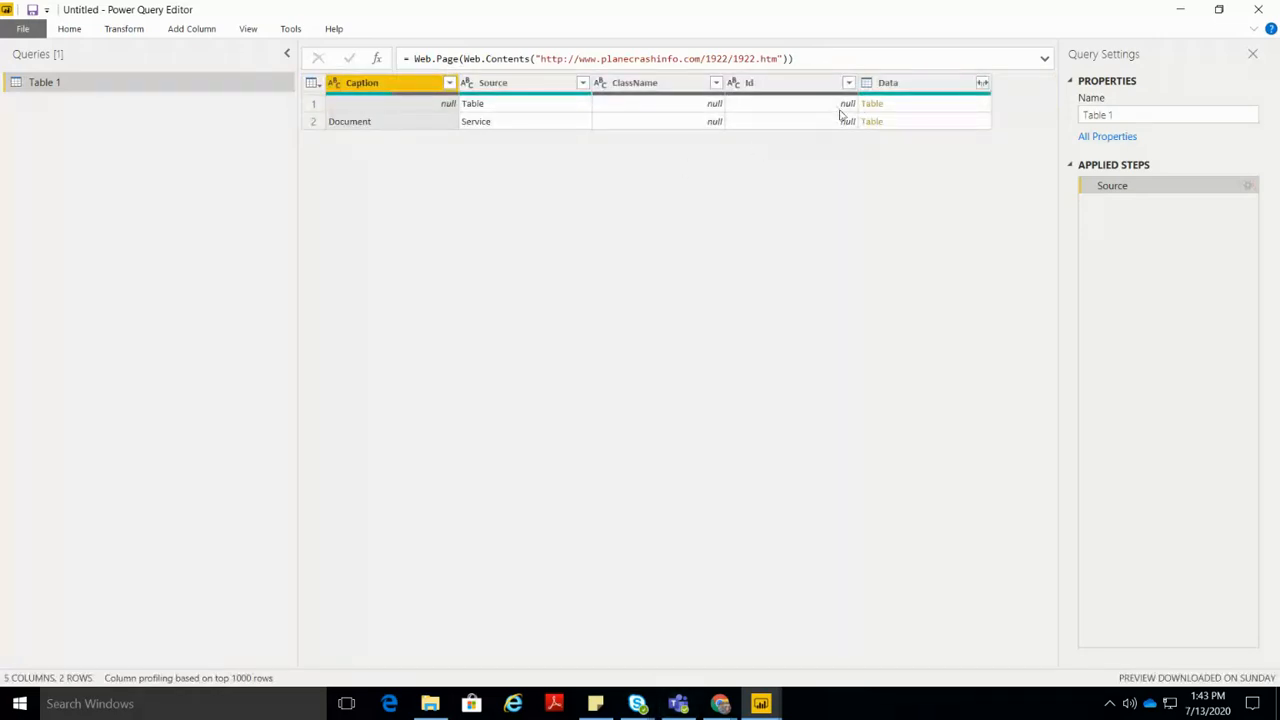
pyautogui.click(871, 108)
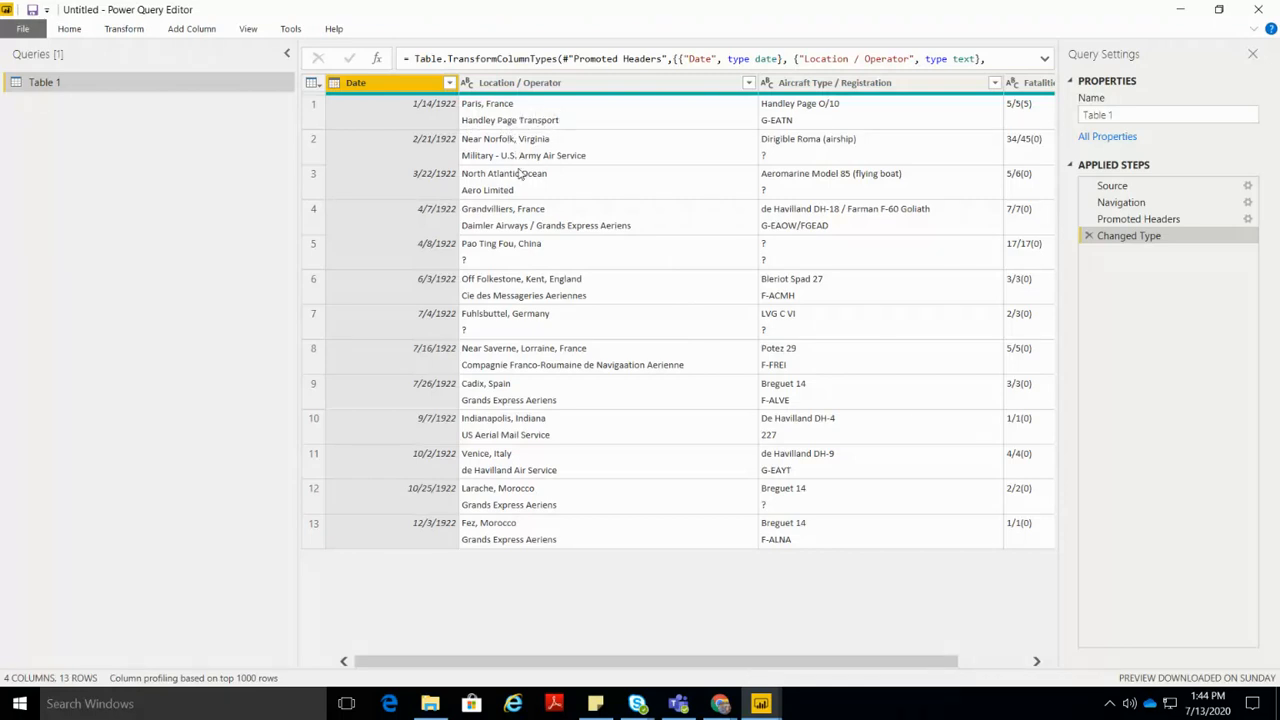
# Step: Start splitting the Location / Operator column by a custom delimiter and clear the prefilled delimiter value
pyautogui.click(537, 86)
pyautogui.rightClick(537, 86)
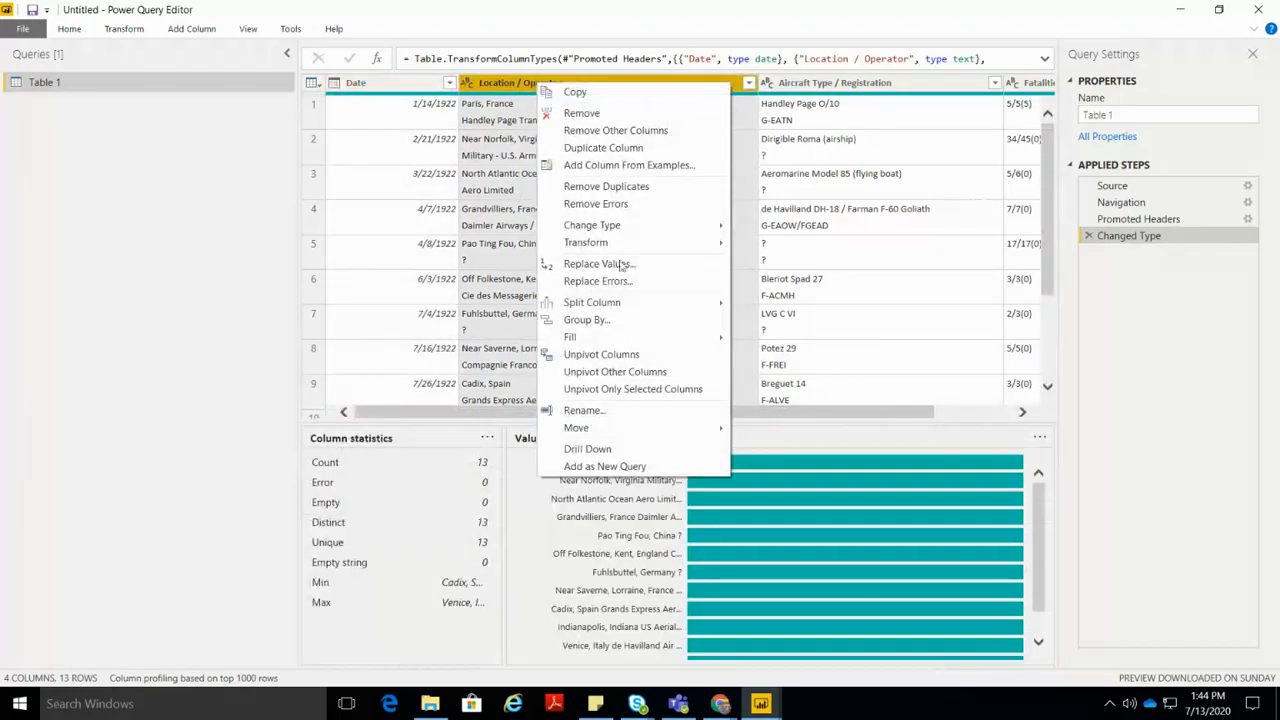
pyautogui.moveTo(645, 303)
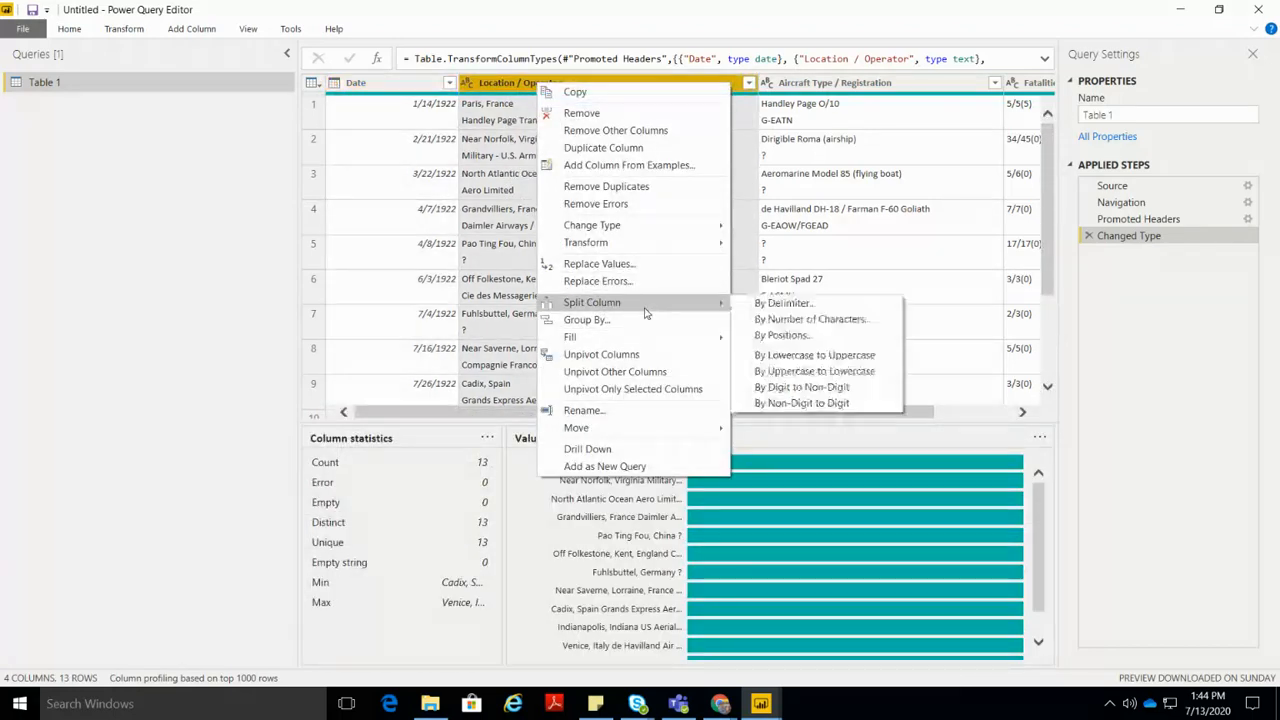
pyautogui.click(773, 310)
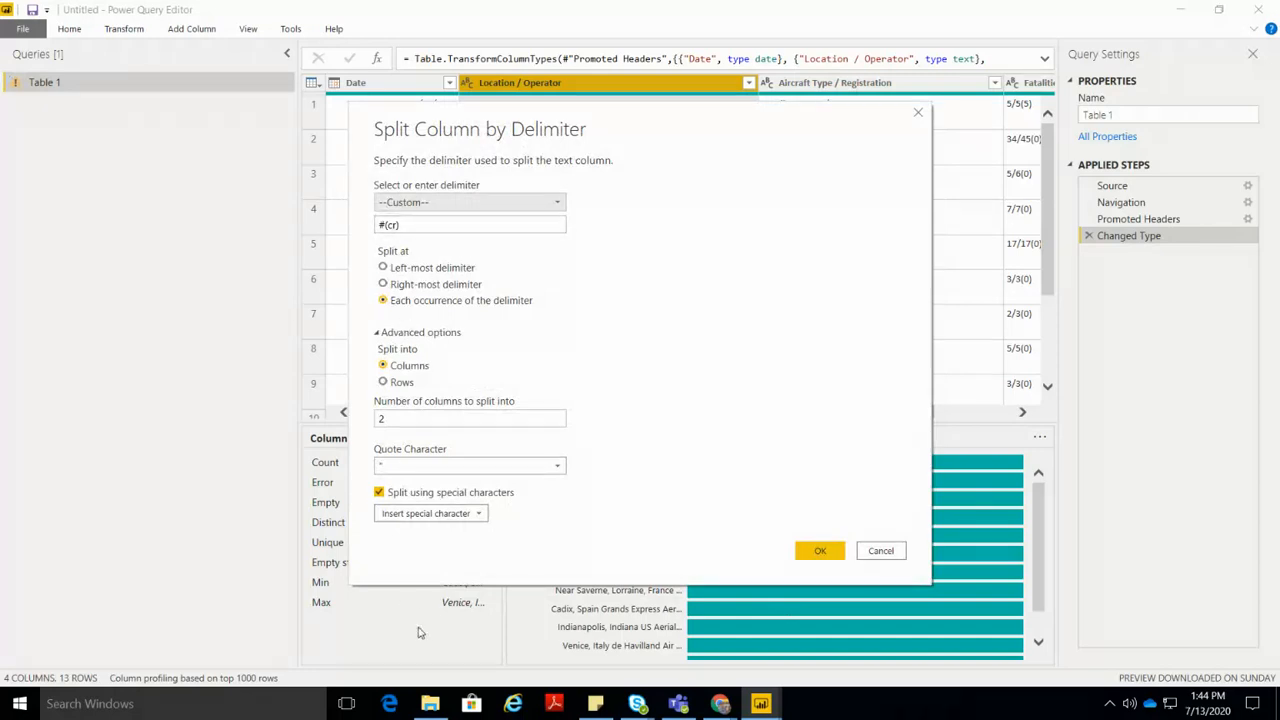
pyautogui.click(440, 519)
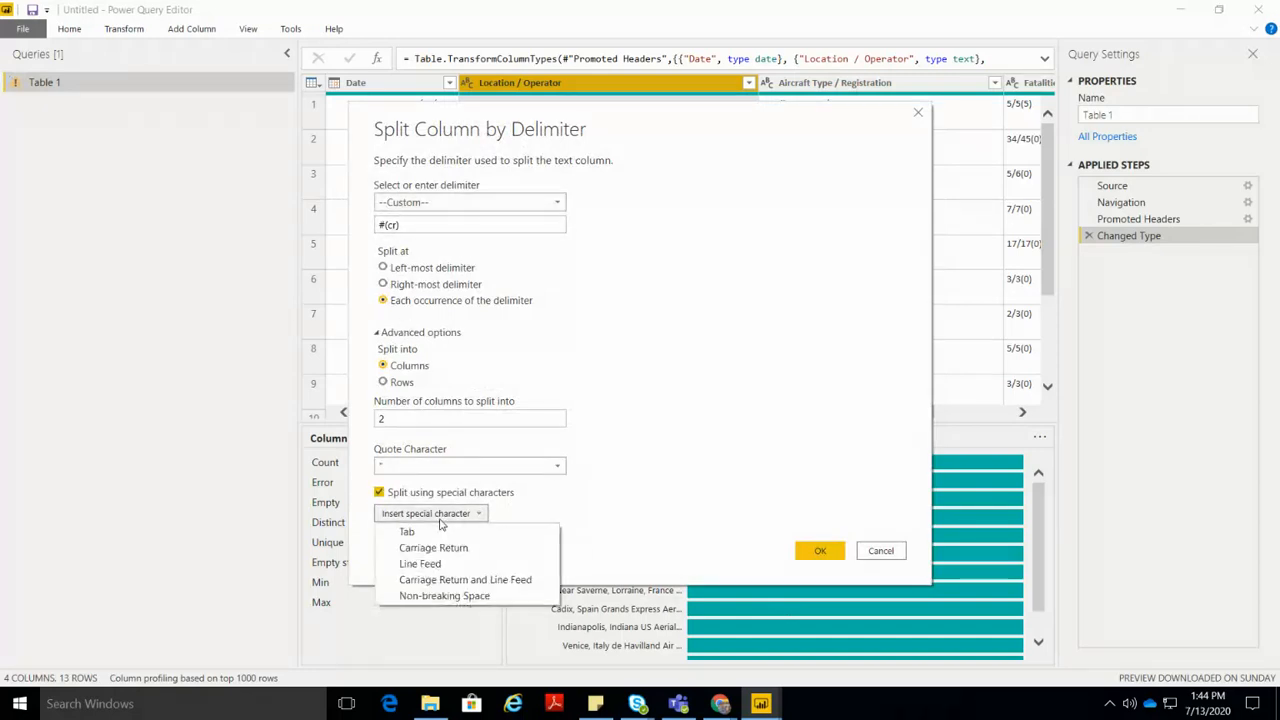
pyautogui.click(449, 229)
pyautogui.hotkey('ctrl', 'a')
pyautogui.press('BackSpace')
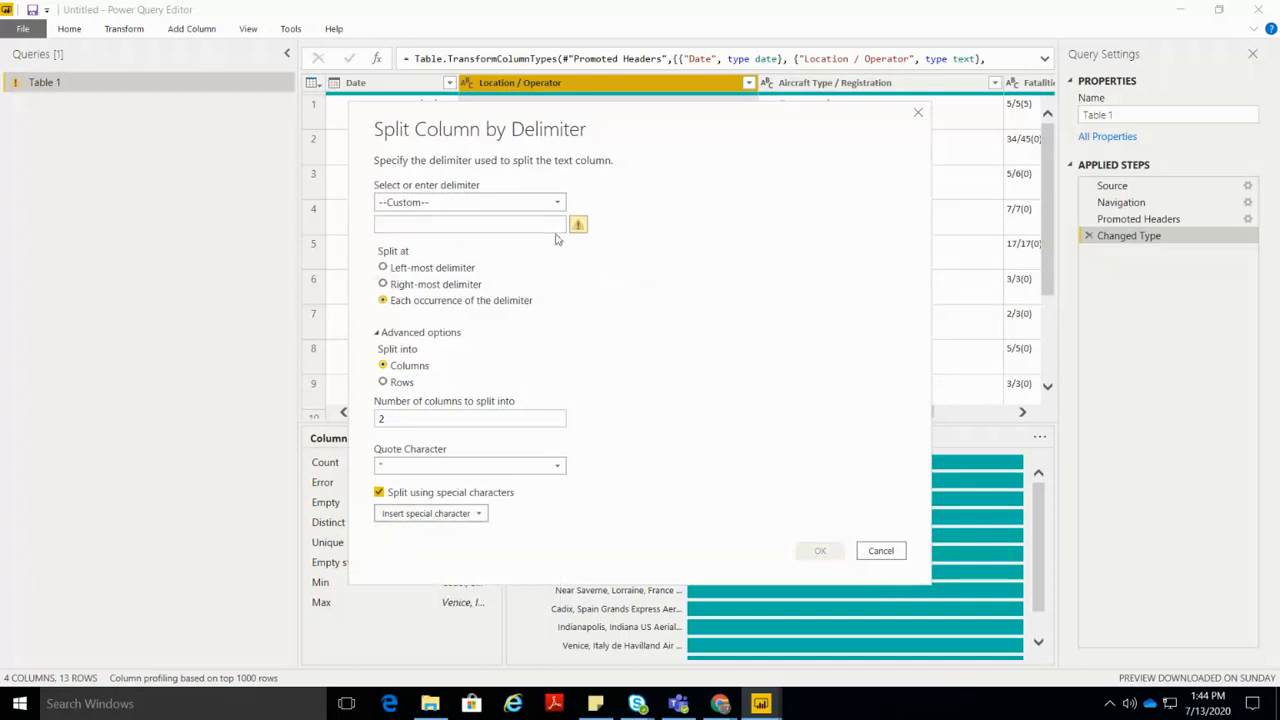
pyautogui.click(462, 206)
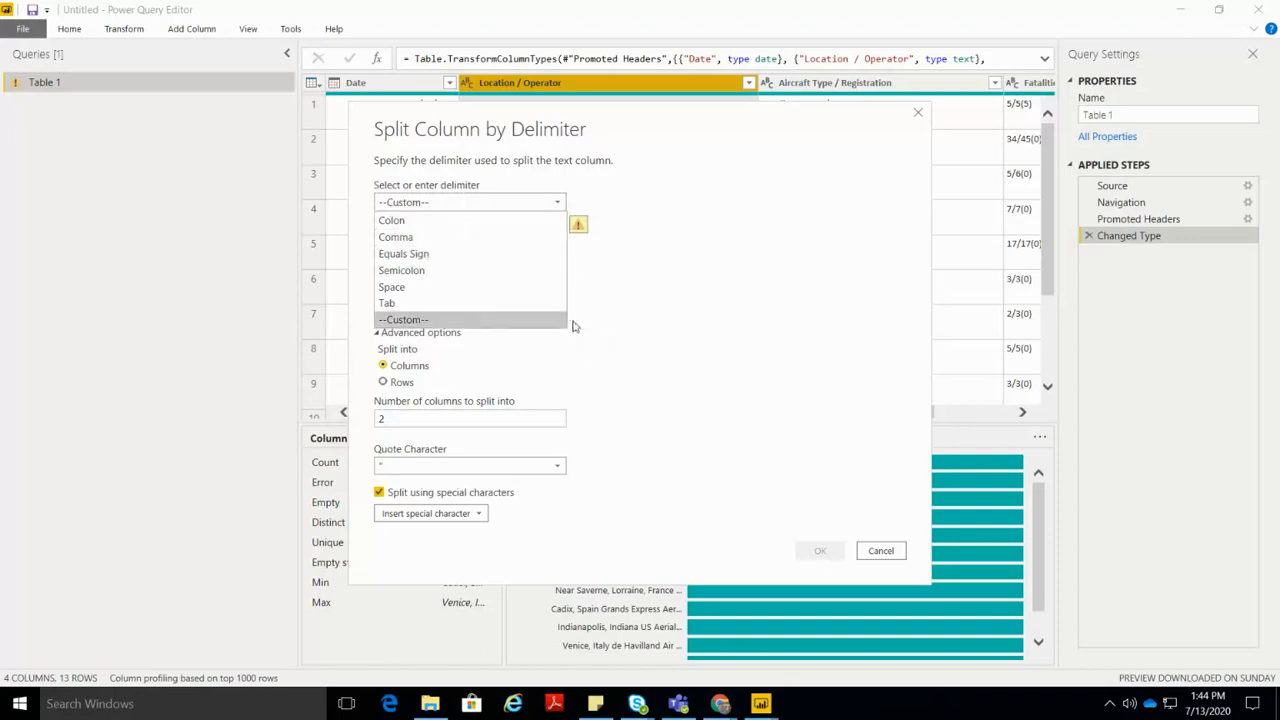
pyautogui.click(471, 315)
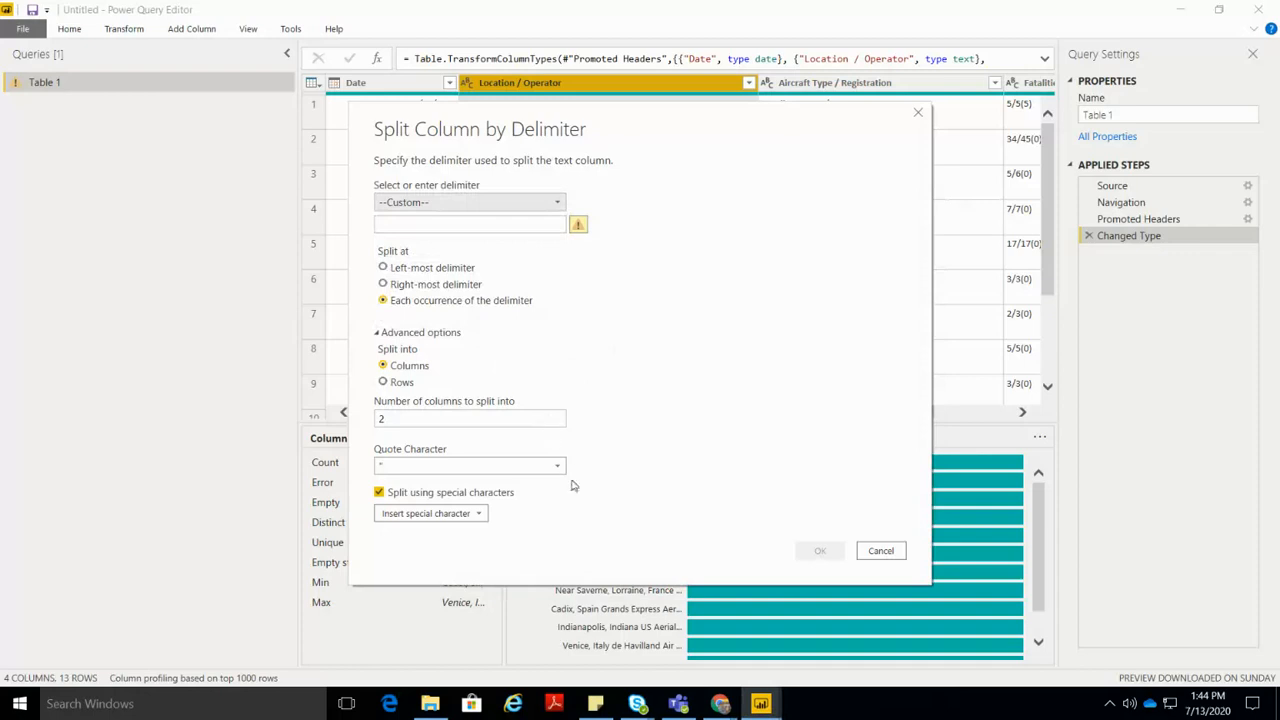
# Step: Insert the Carriage Return special character as the delimiter and apply the split into 2 columns at each occurrence
pyautogui.click(447, 516)
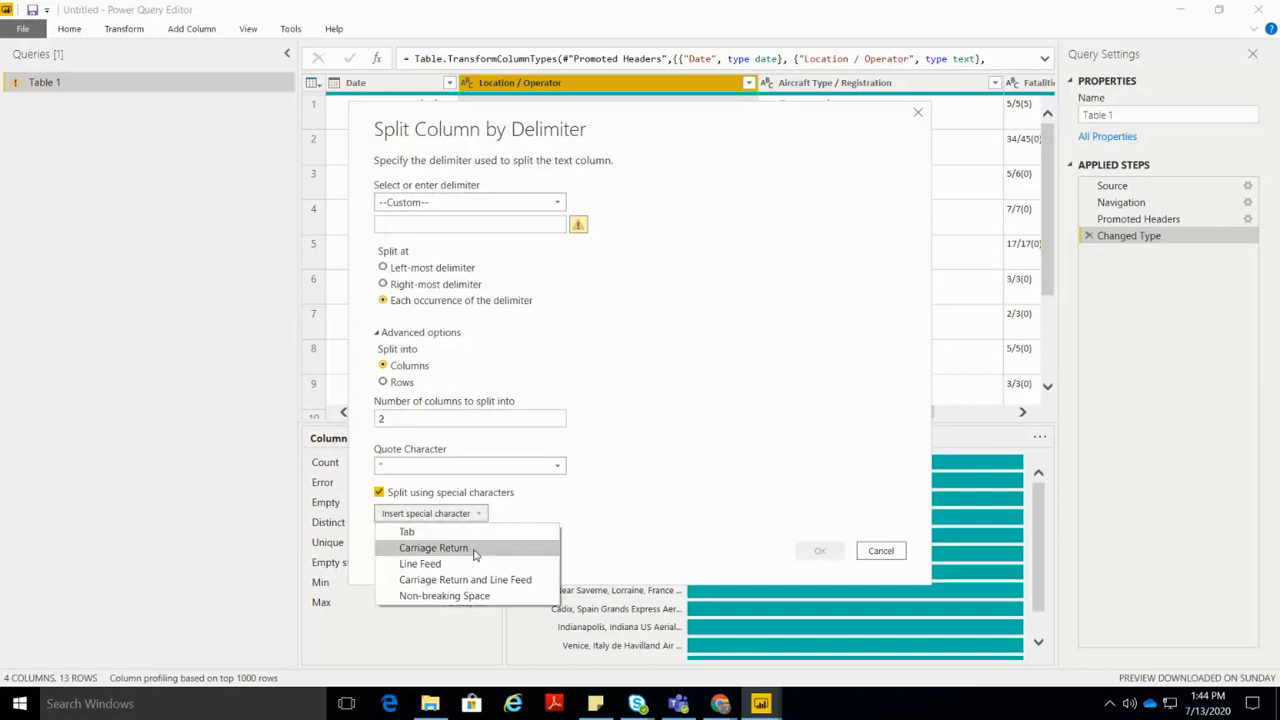
pyautogui.click(433, 548)
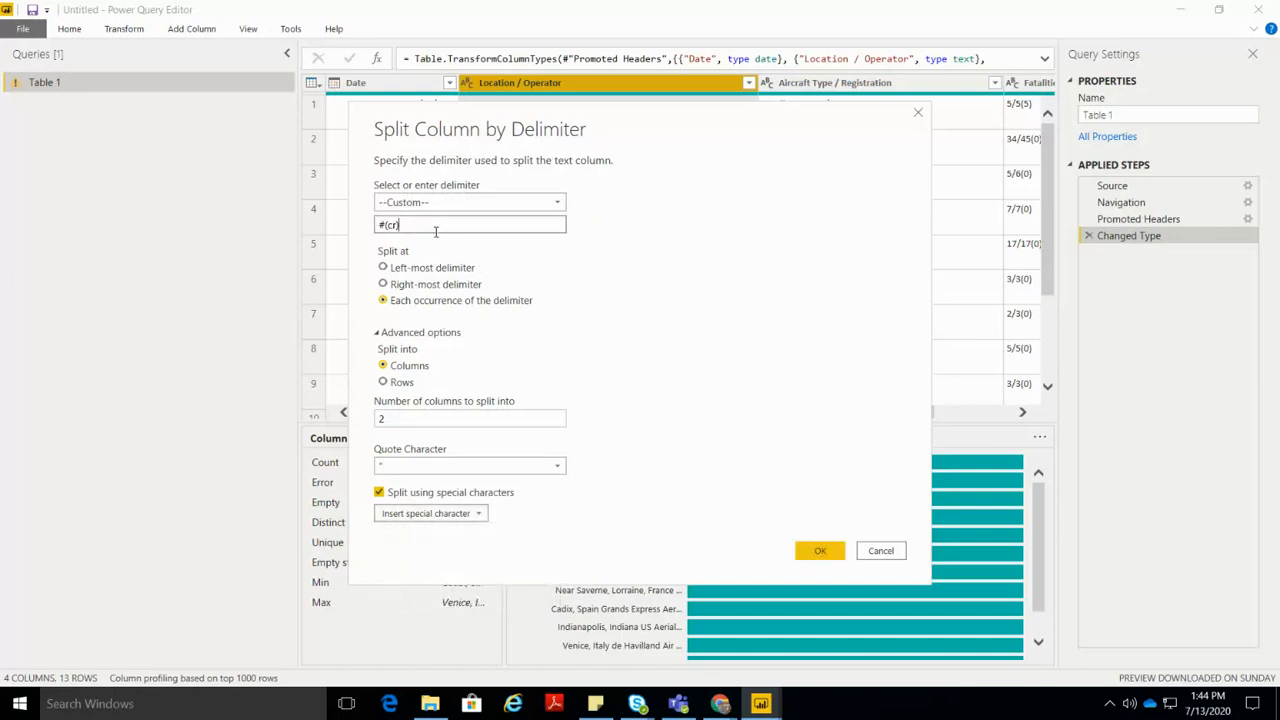
pyautogui.click(822, 552)
pyautogui.click(822, 551)
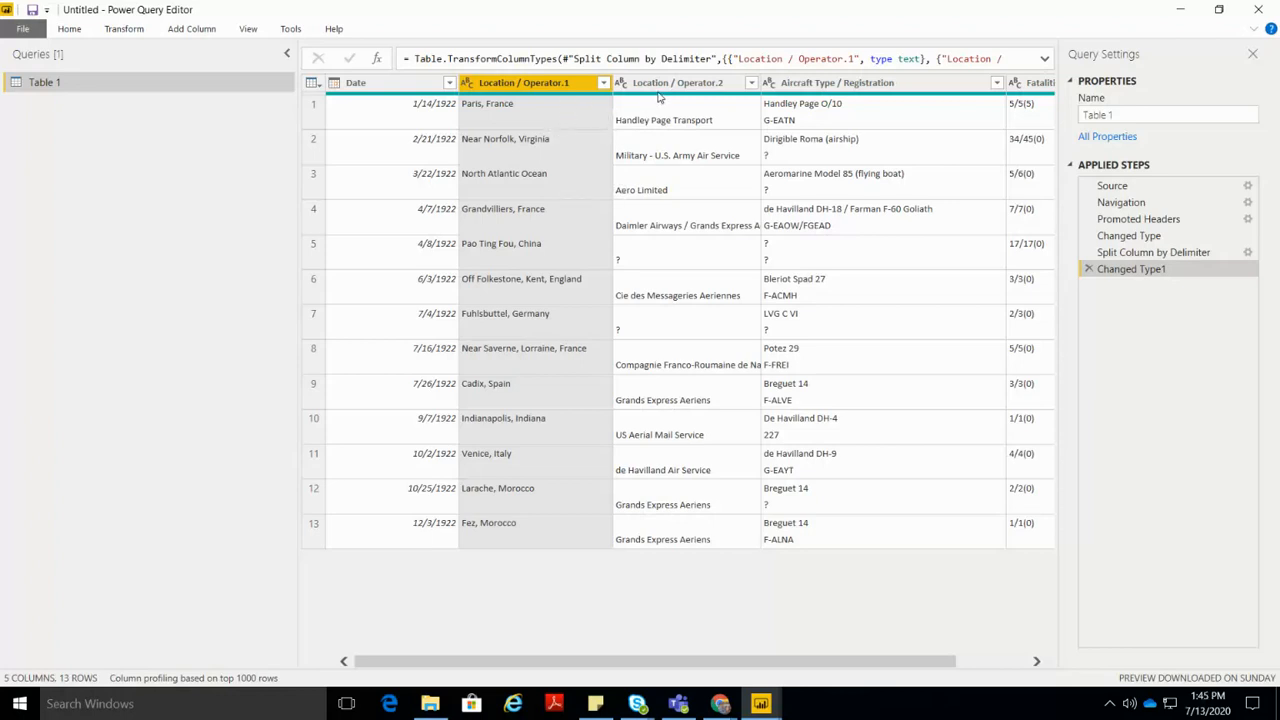
# Step: Rename the two columns split from Location / Operator as Location and Operator
pyautogui.doubleClick(541, 82)
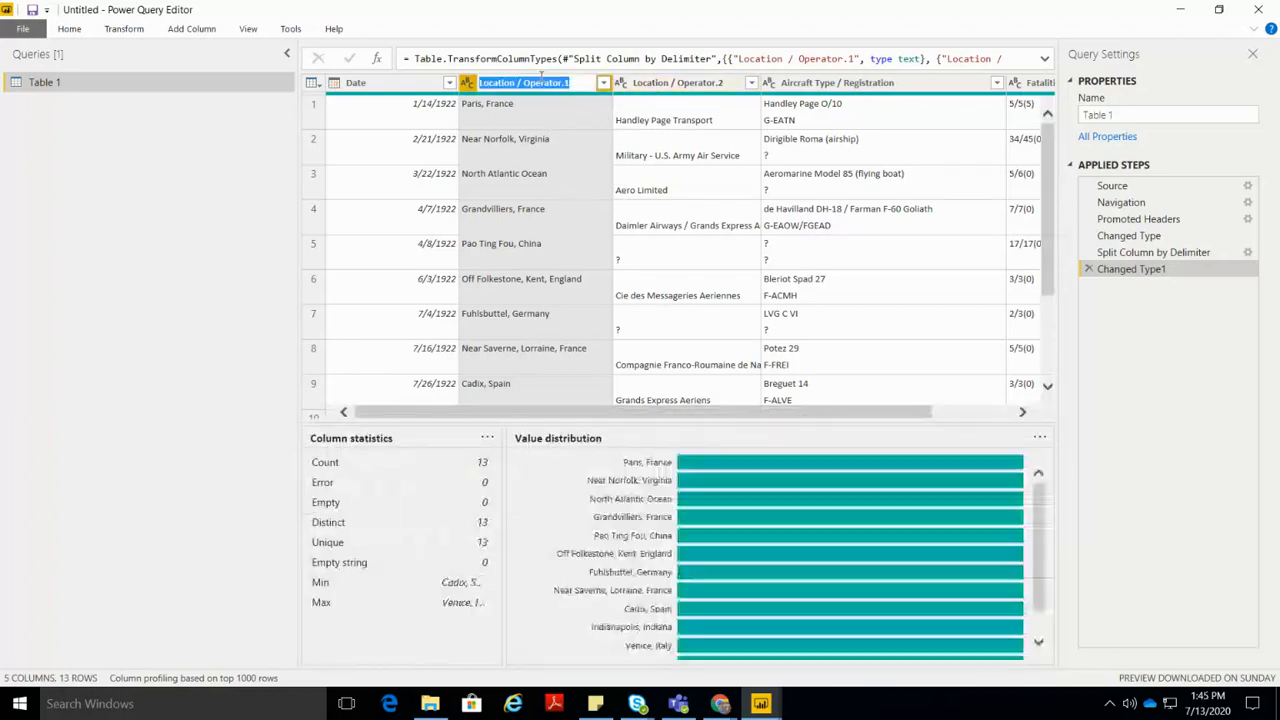
pyautogui.write('Loc')
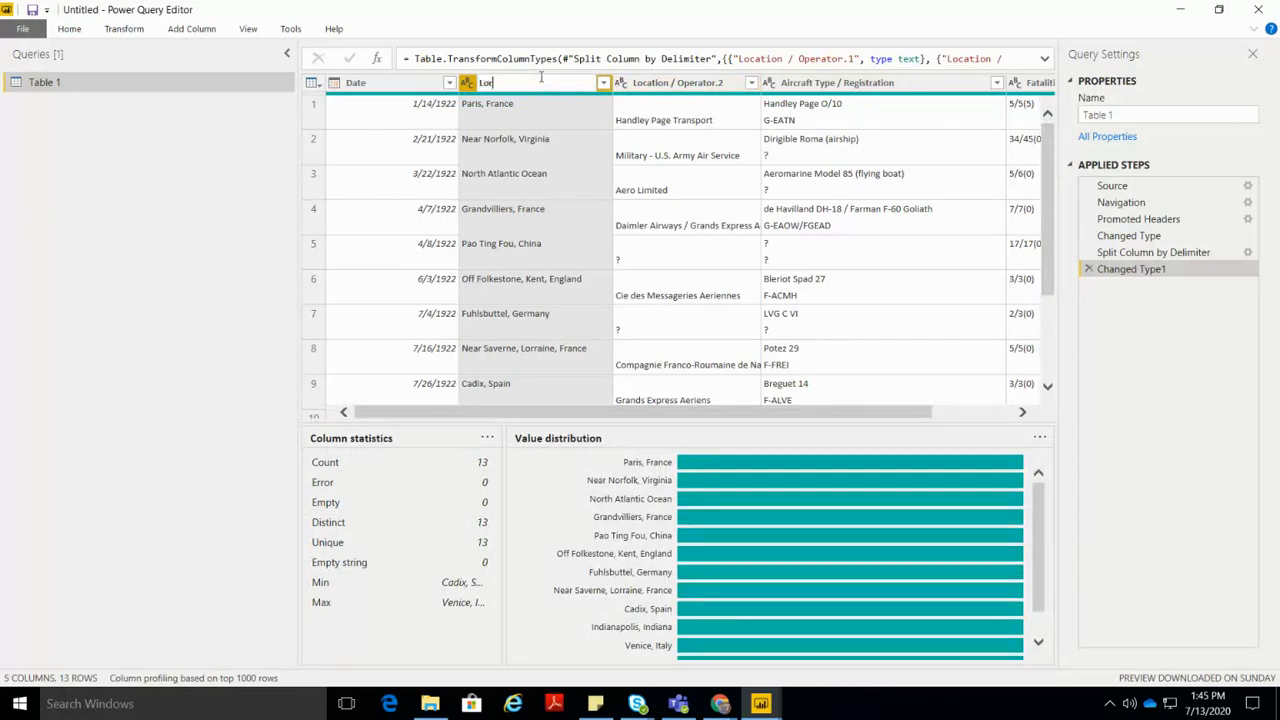
pyautogui.write('ation')
pyautogui.press('Return')
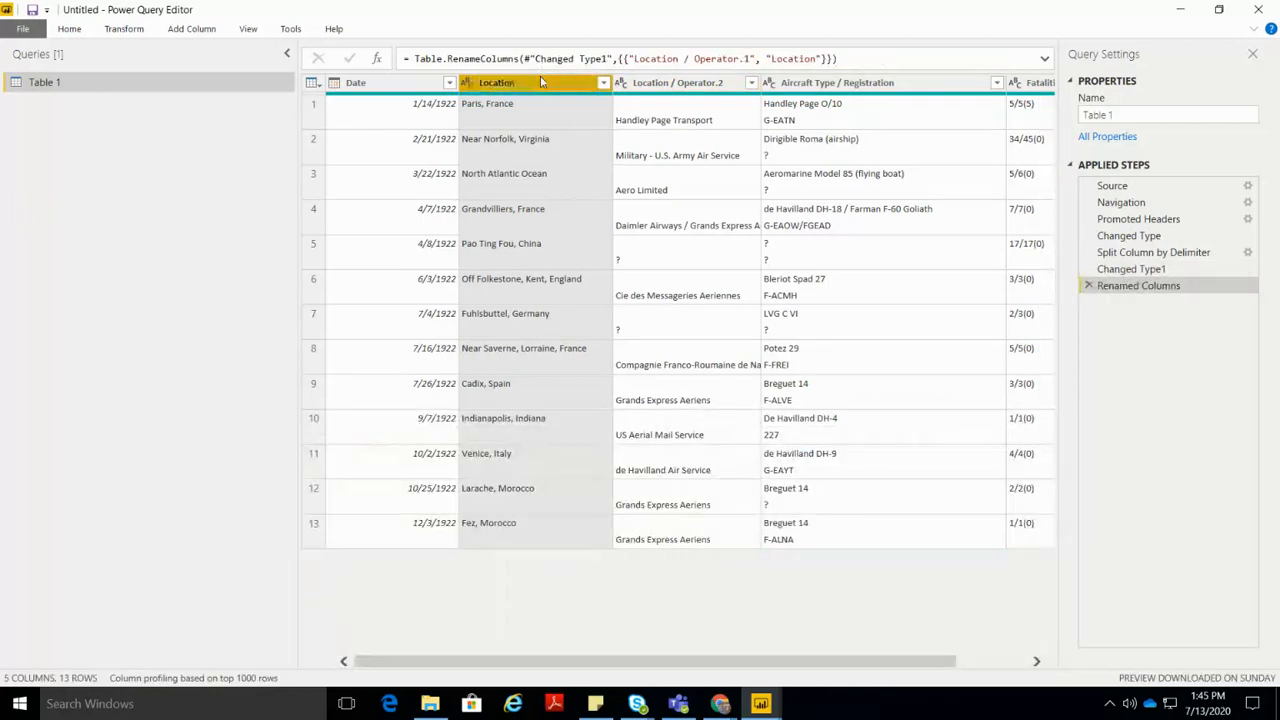
pyautogui.doubleClick(688, 82)
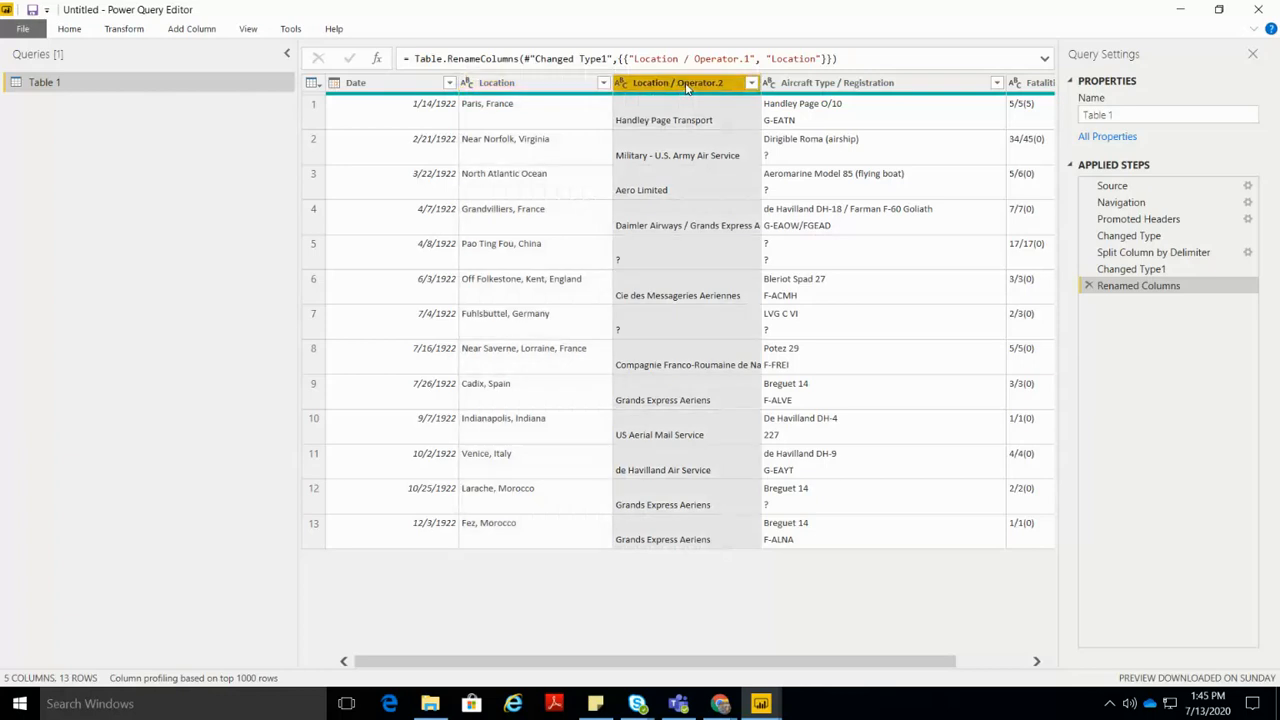
pyautogui.write('Operator')
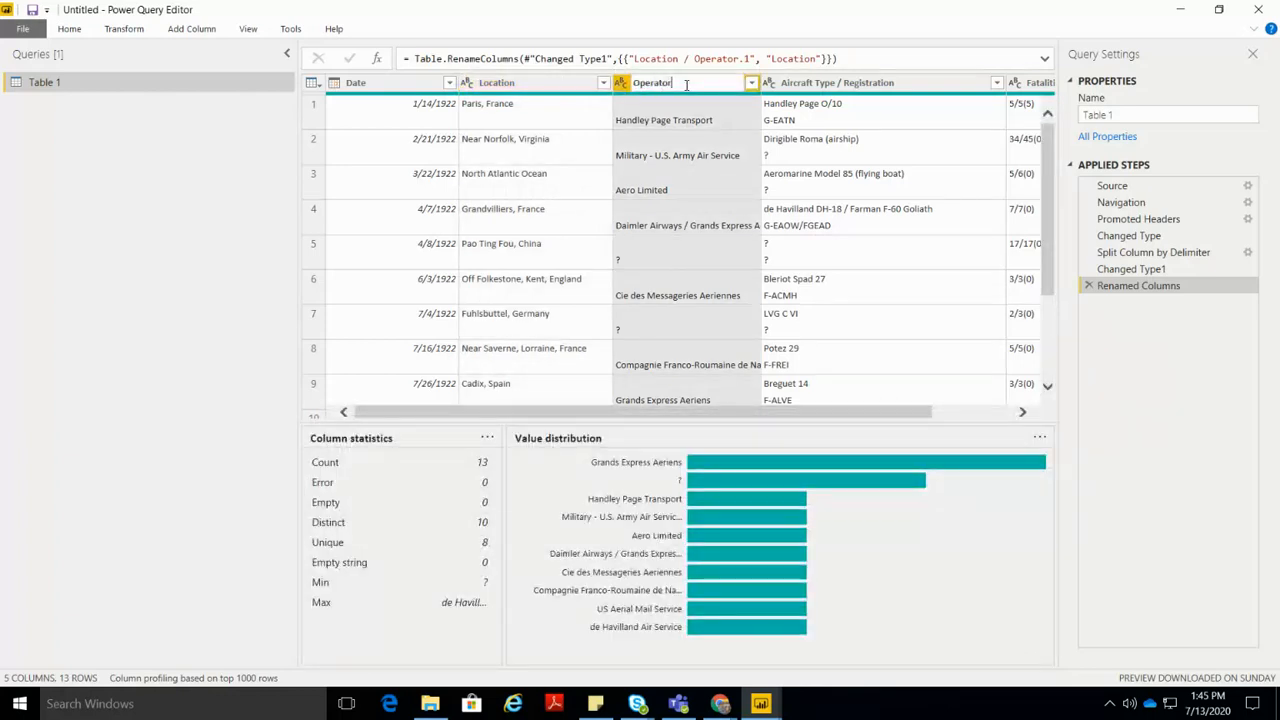
pyautogui.press('Return')
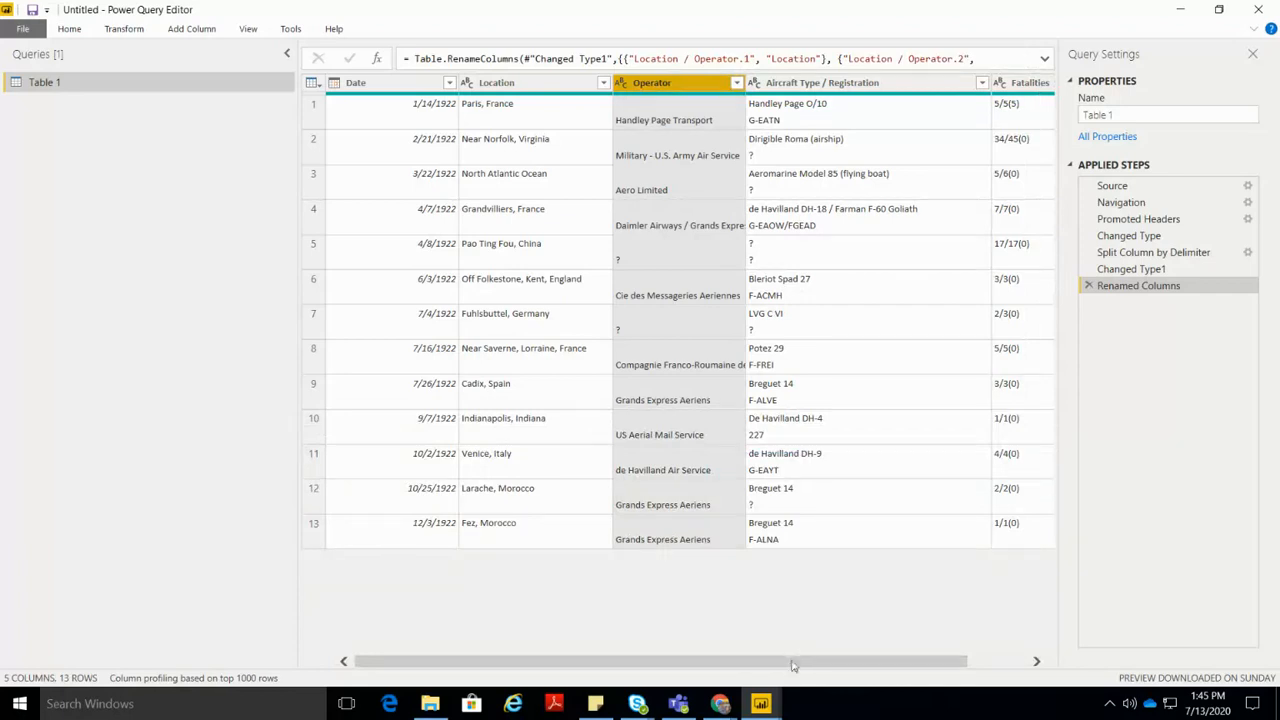
# Step: Split the Aircraft Type / Registration column into 2 columns at each carriage return delimiter, #(cr)
pyautogui.moveTo(789, 665); pyautogui.dragTo(849, 667)
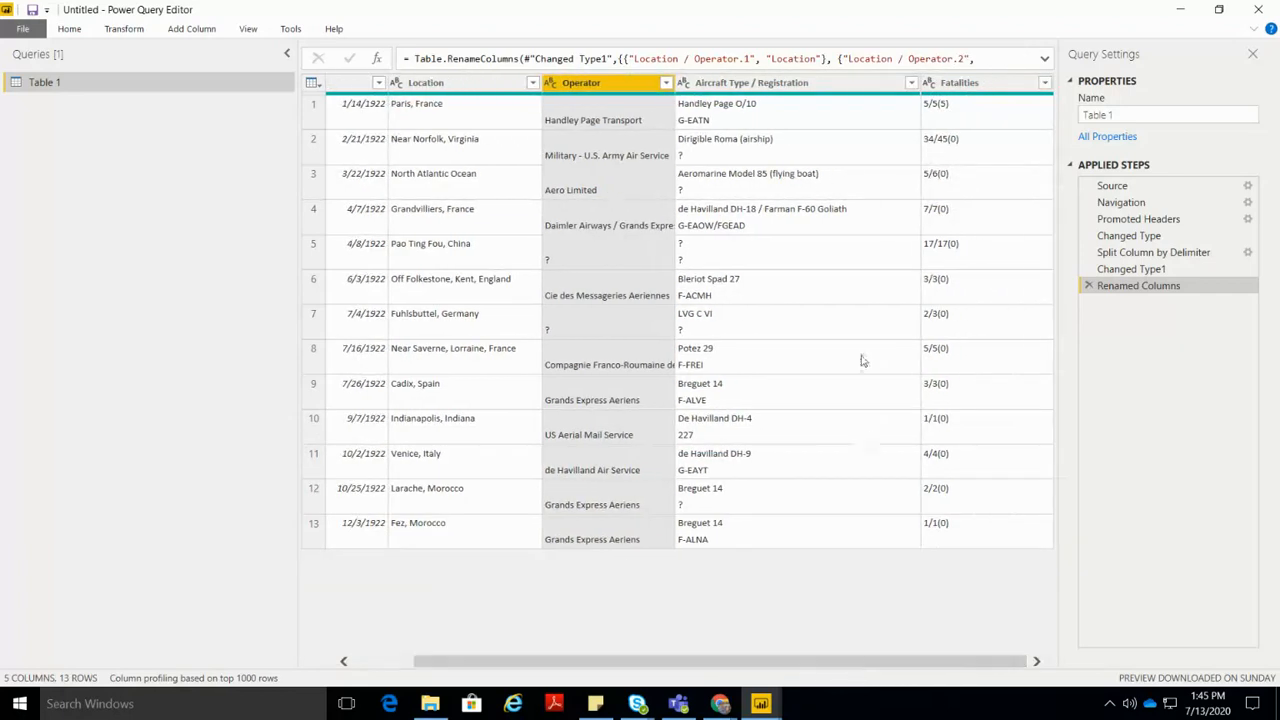
pyautogui.click(798, 88)
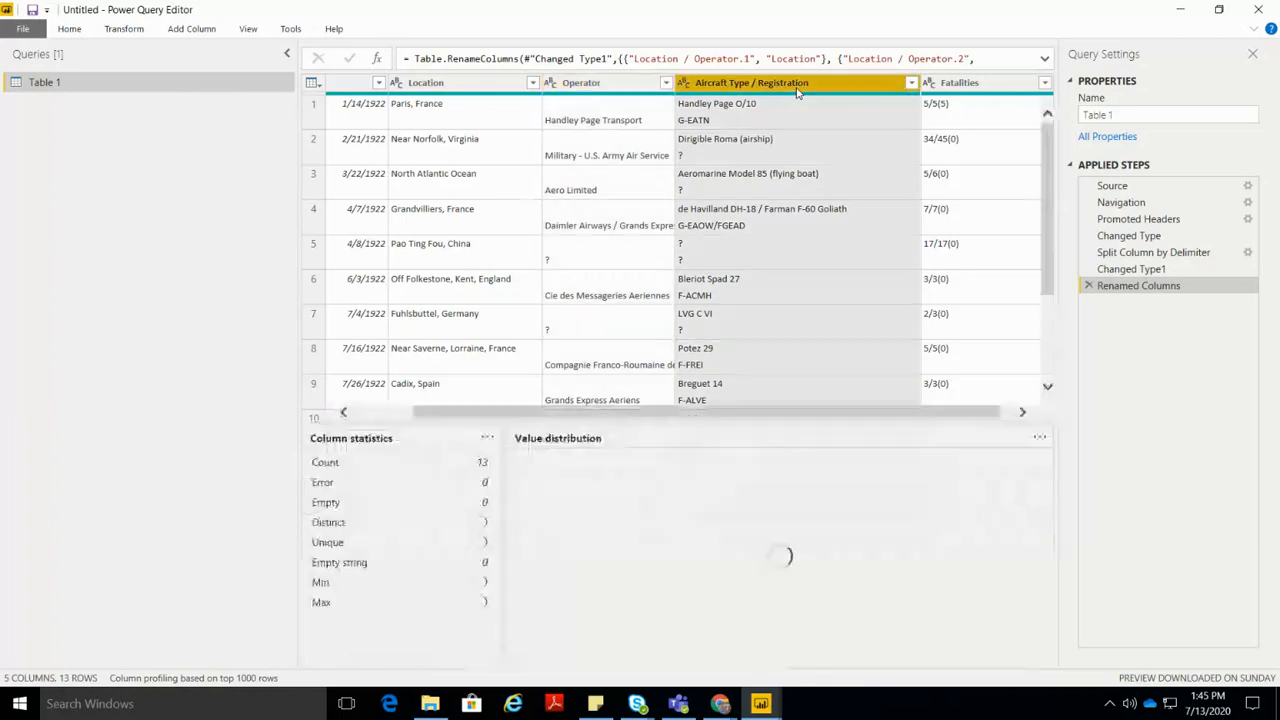
pyautogui.rightClick(798, 90)
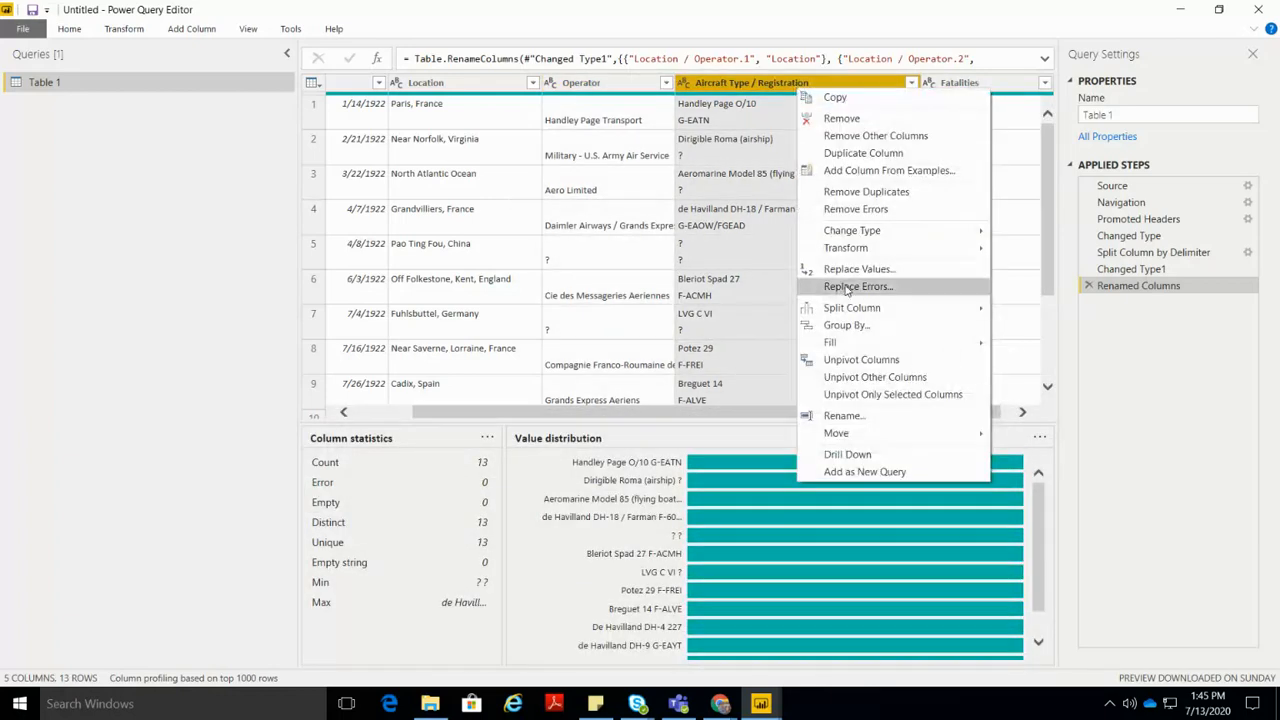
pyautogui.moveTo(868, 312)
pyautogui.click(1040, 309)
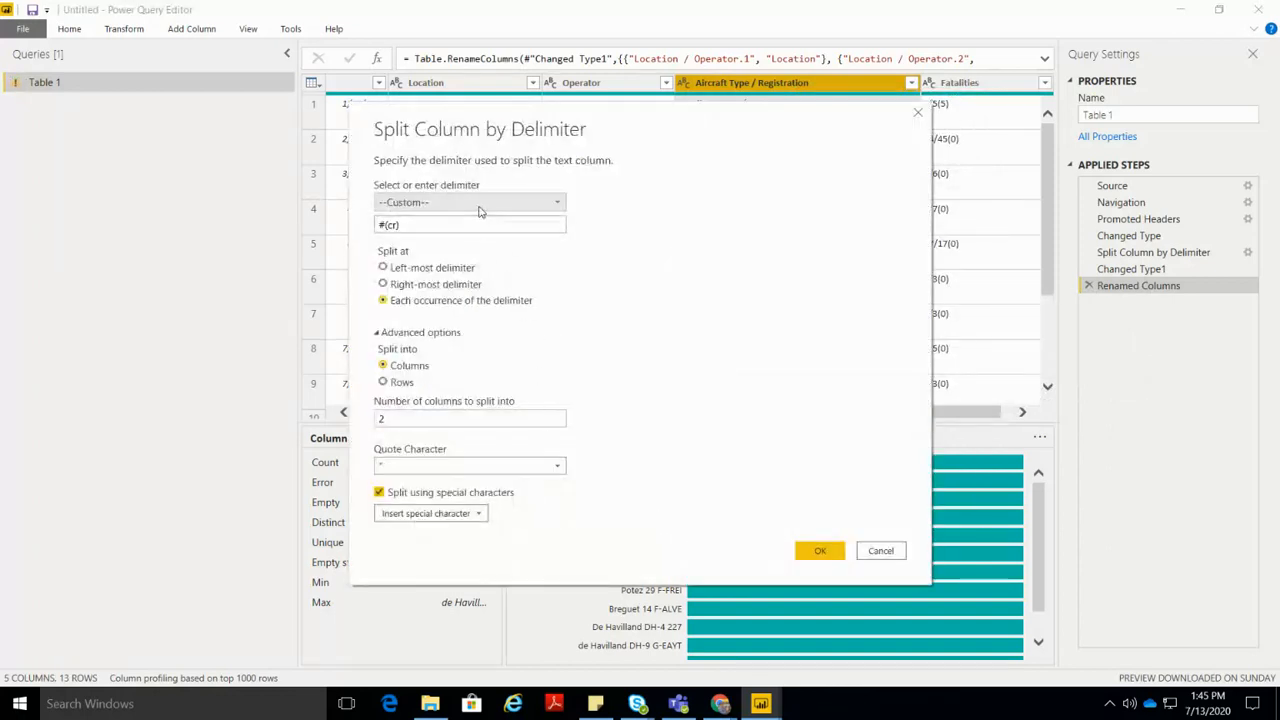
pyautogui.click(819, 551)
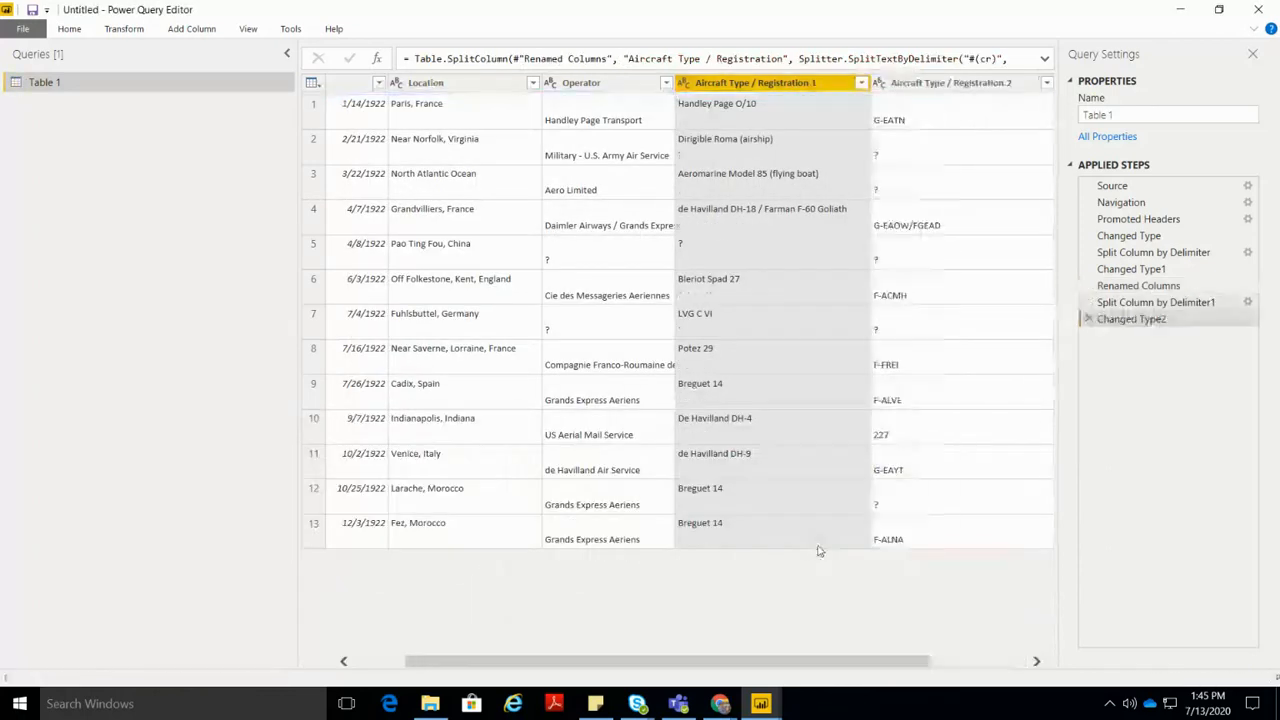
# Step: Rename the Aircraft Type / Registration.1 column as Aircraft Type
pyautogui.moveTo(829, 665); pyautogui.dragTo(880, 667)
pyautogui.click(710, 90)
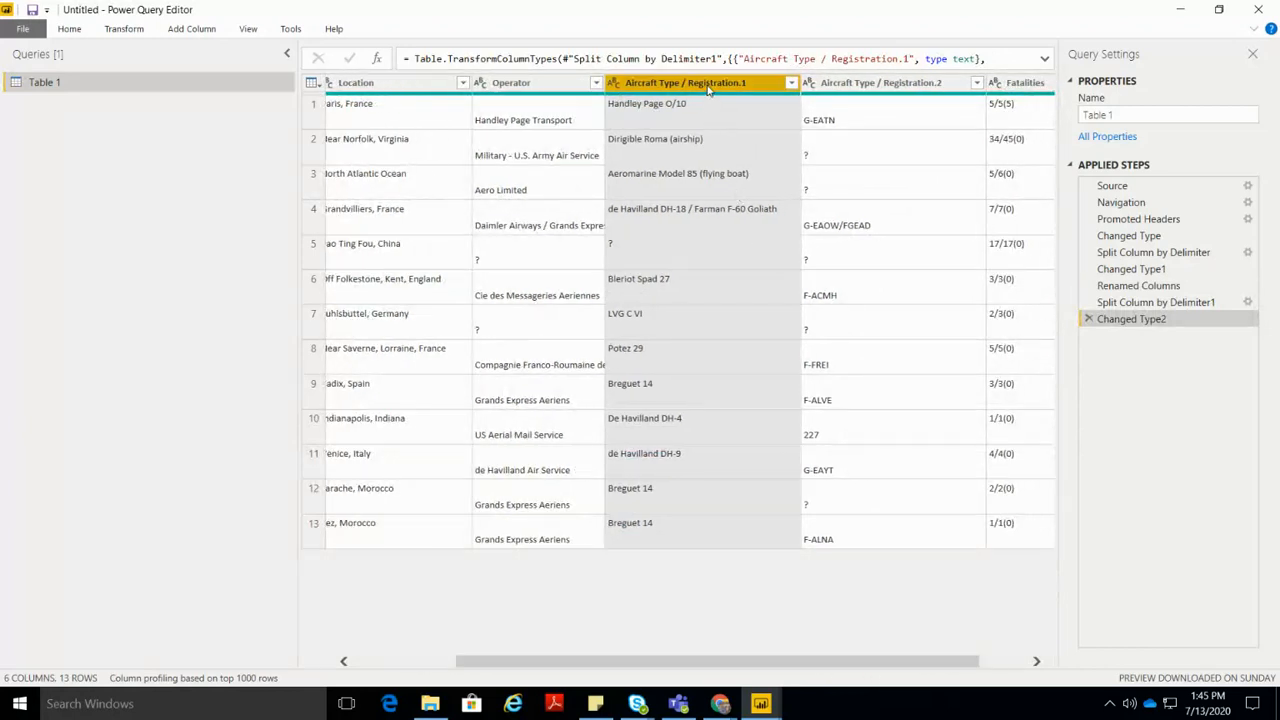
pyautogui.moveTo(684, 86); pyautogui.dragTo(755, 83)
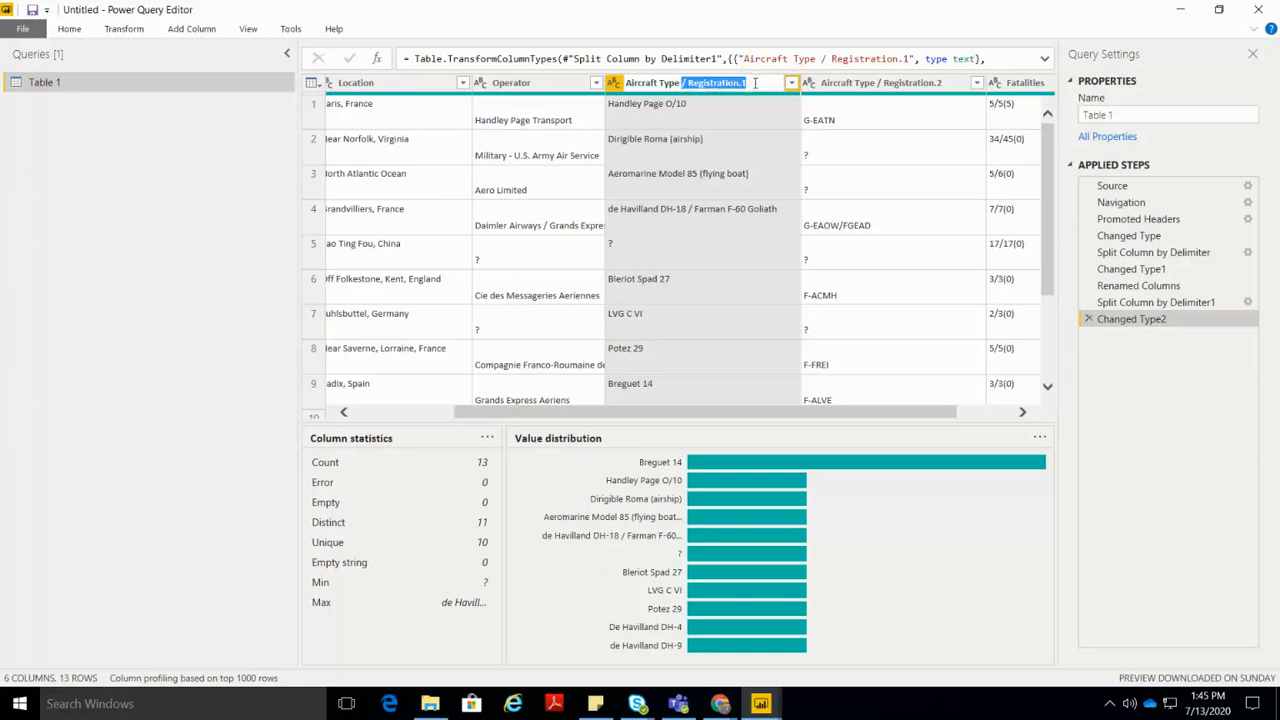
pyautogui.press('BackSpace')
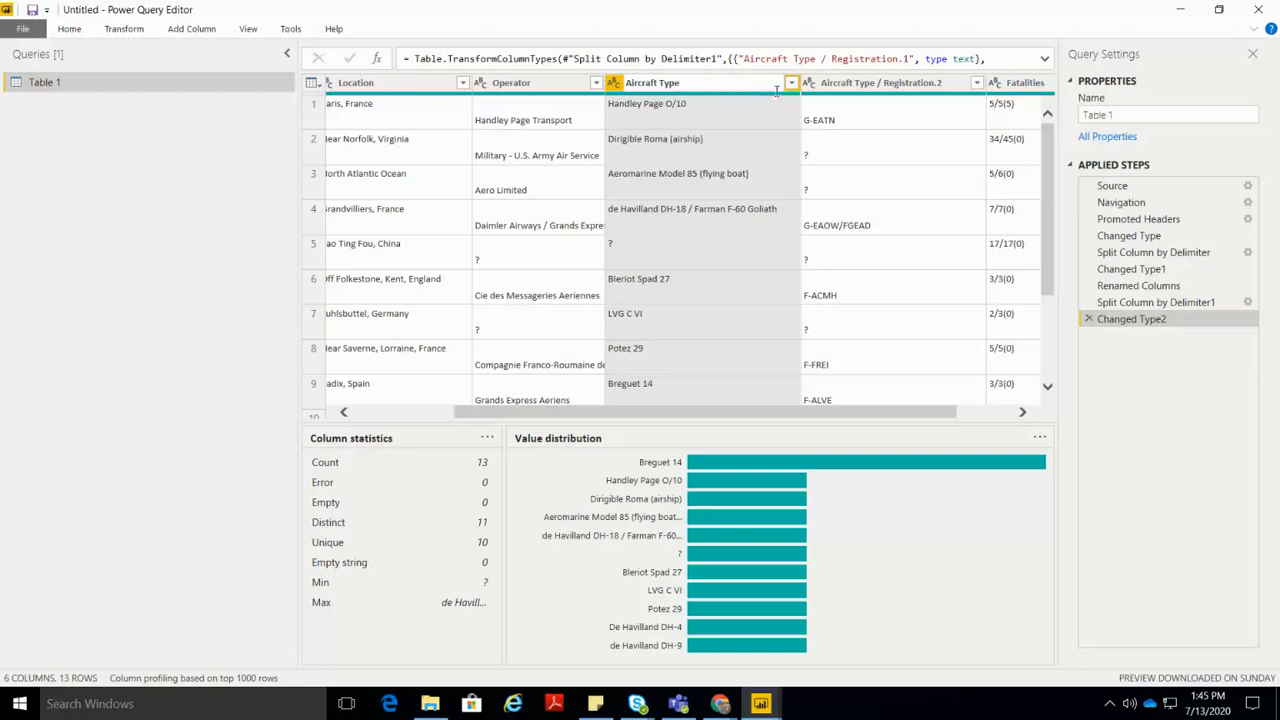
pyautogui.press('Return')
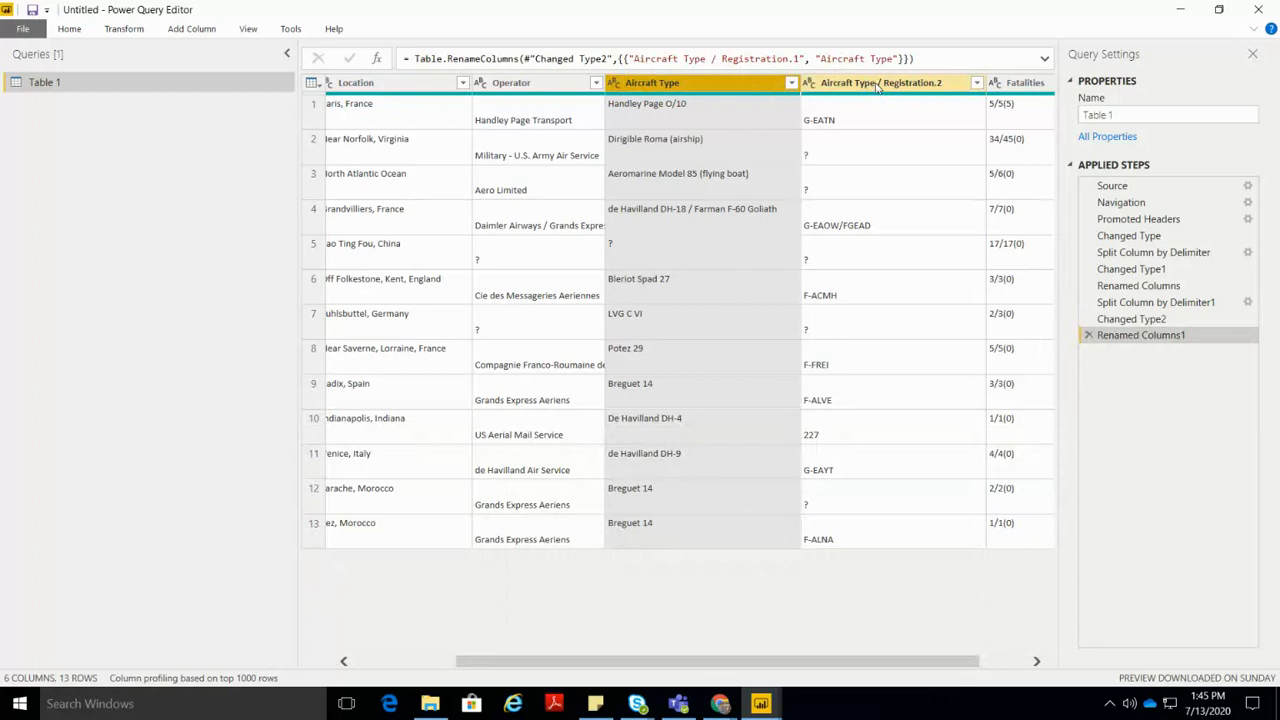
# Step: Rename the Aircraft Type / Registration.2 column as Registration
pyautogui.doubleClick(877, 86)
pyautogui.press('Escape')
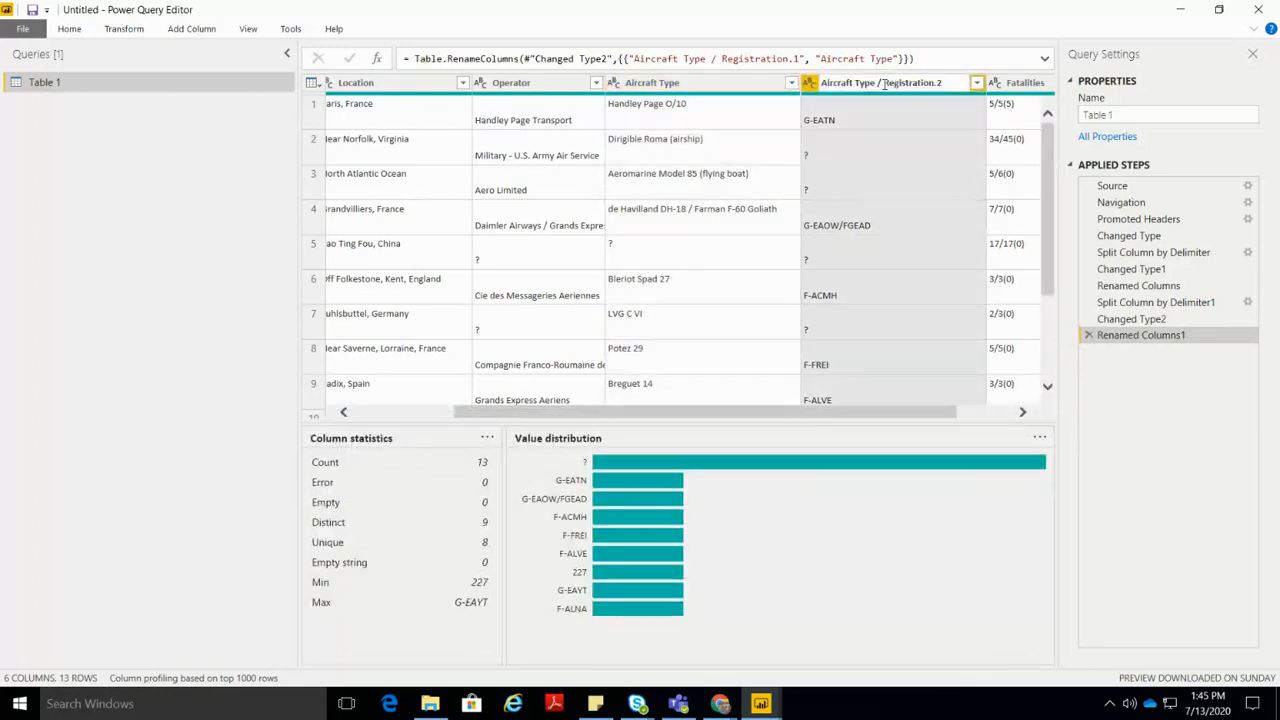
pyautogui.press('BackSpace')
pyautogui.press('BackSpace')
pyautogui.press('BackSpace')
pyautogui.press('BackSpace')
pyautogui.press('BackSpace')
pyautogui.press('BackSpace')
pyautogui.press('BackSpace')
pyautogui.press('BackSpace')
pyautogui.press('BackSpace')
pyautogui.press('BackSpace')
pyautogui.press('BackSpace')
pyautogui.press('BackSpace')
pyautogui.press('BackSpace')
pyautogui.press('BackSpace')
pyautogui.press('BackSpace')
pyautogui.press('BackSpace')
pyautogui.press('Return')
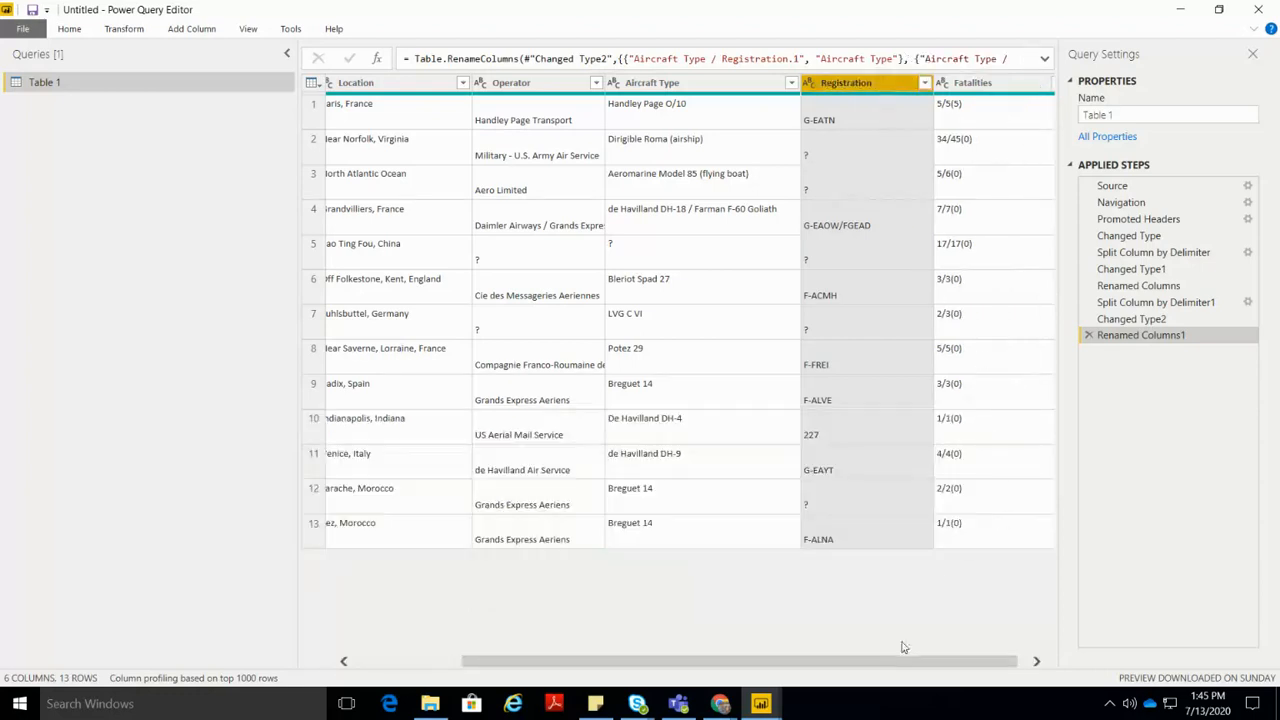
# Step: Split the Fatalities column at each occurrence of the custom delimiter "/"
pyautogui.moveTo(903, 661); pyautogui.dragTo(913, 661)
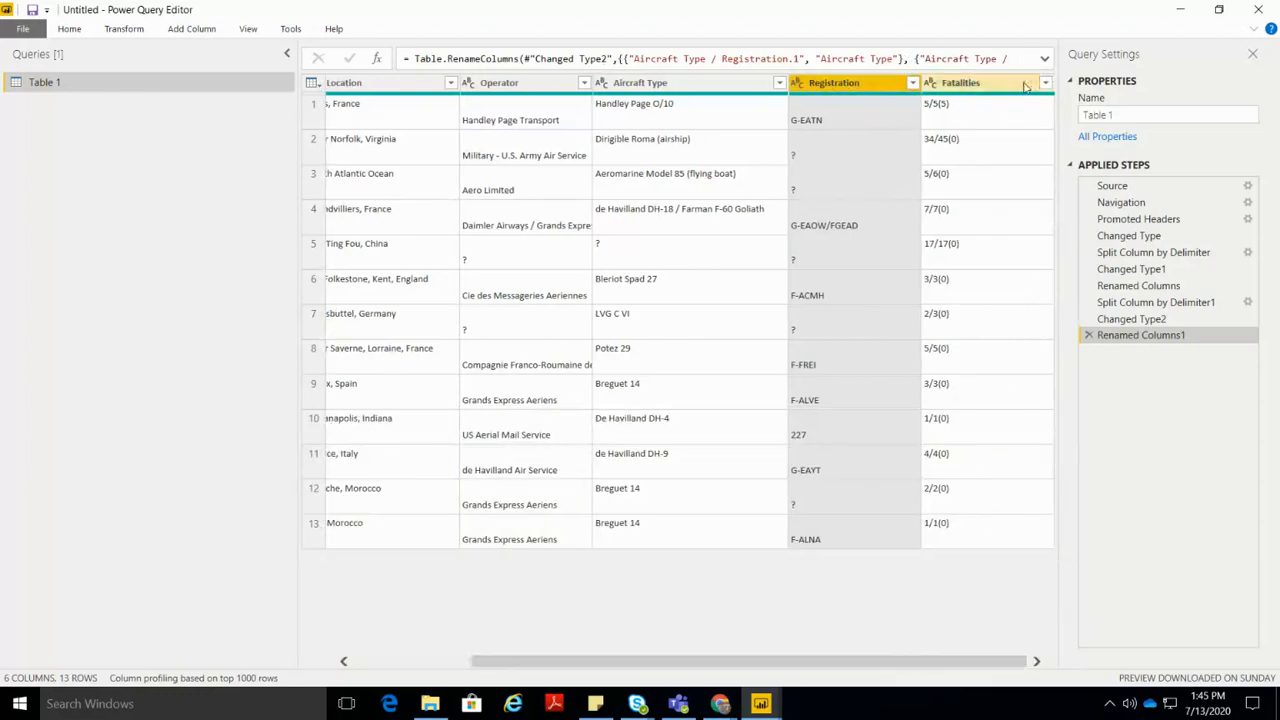
pyautogui.click(968, 88)
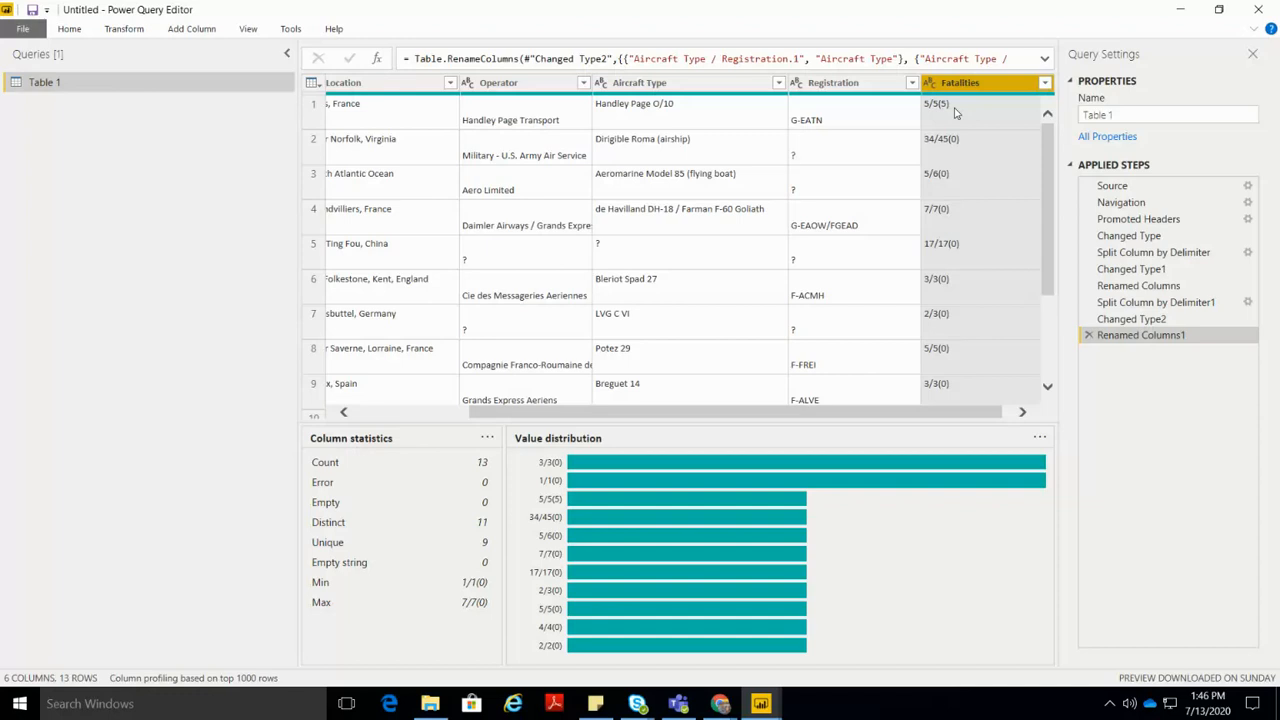
pyautogui.moveTo(963, 98)
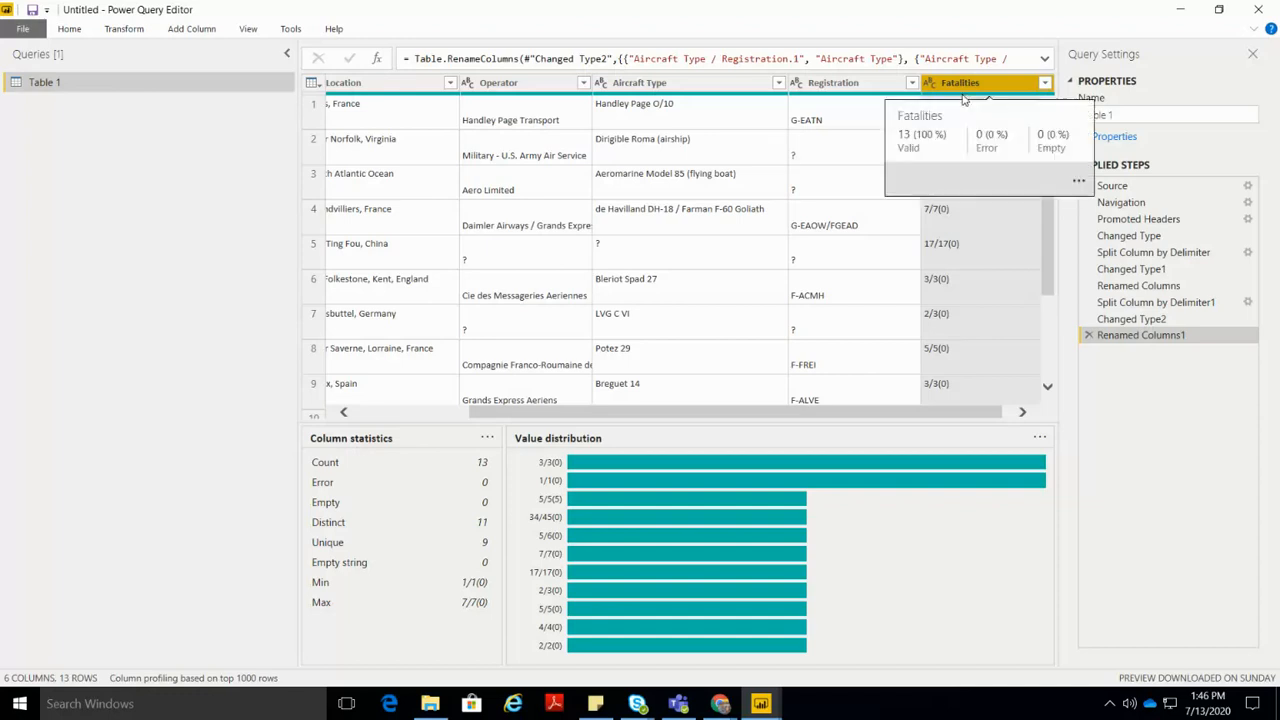
pyautogui.click(963, 88)
pyautogui.rightClick(962, 88)
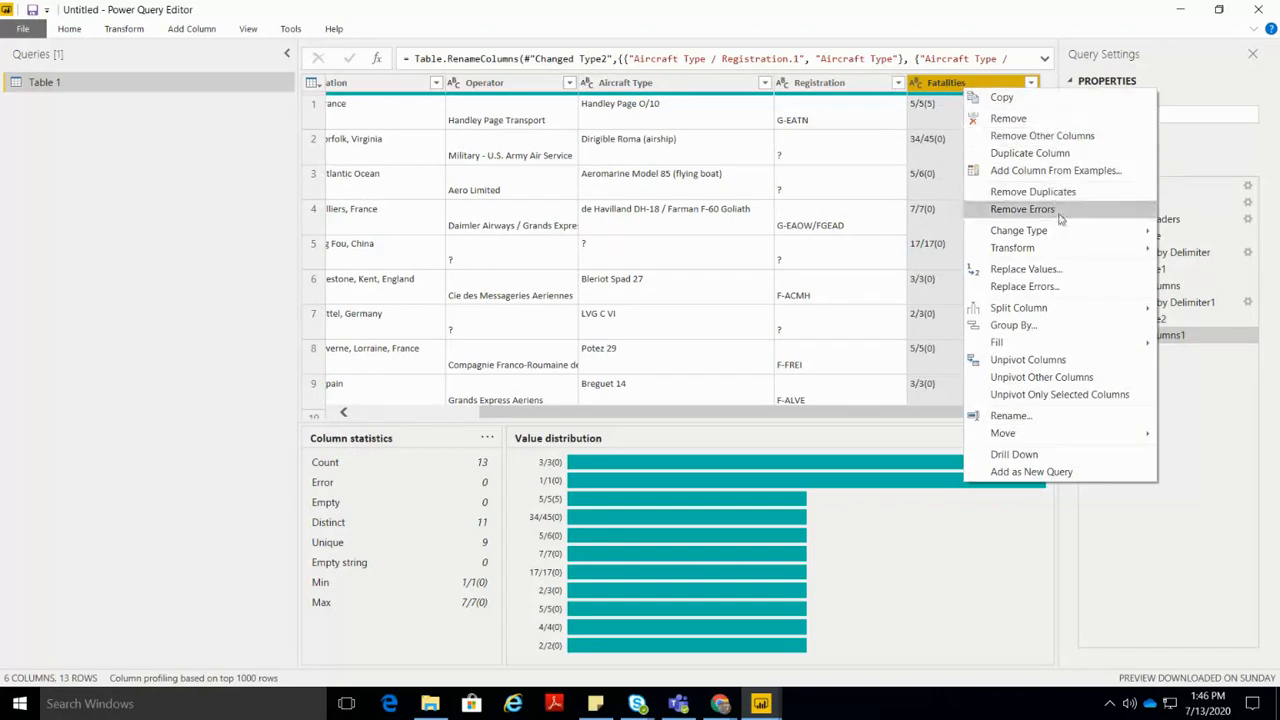
pyautogui.moveTo(1143, 316)
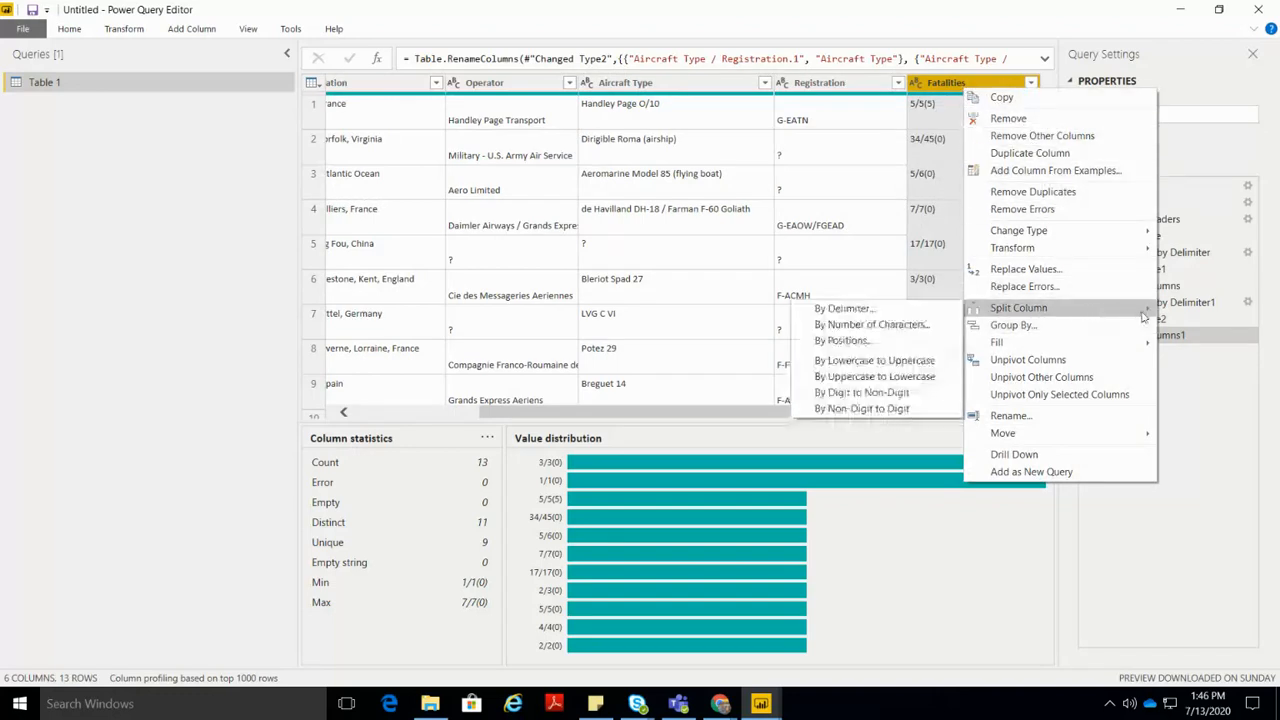
pyautogui.click(900, 310)
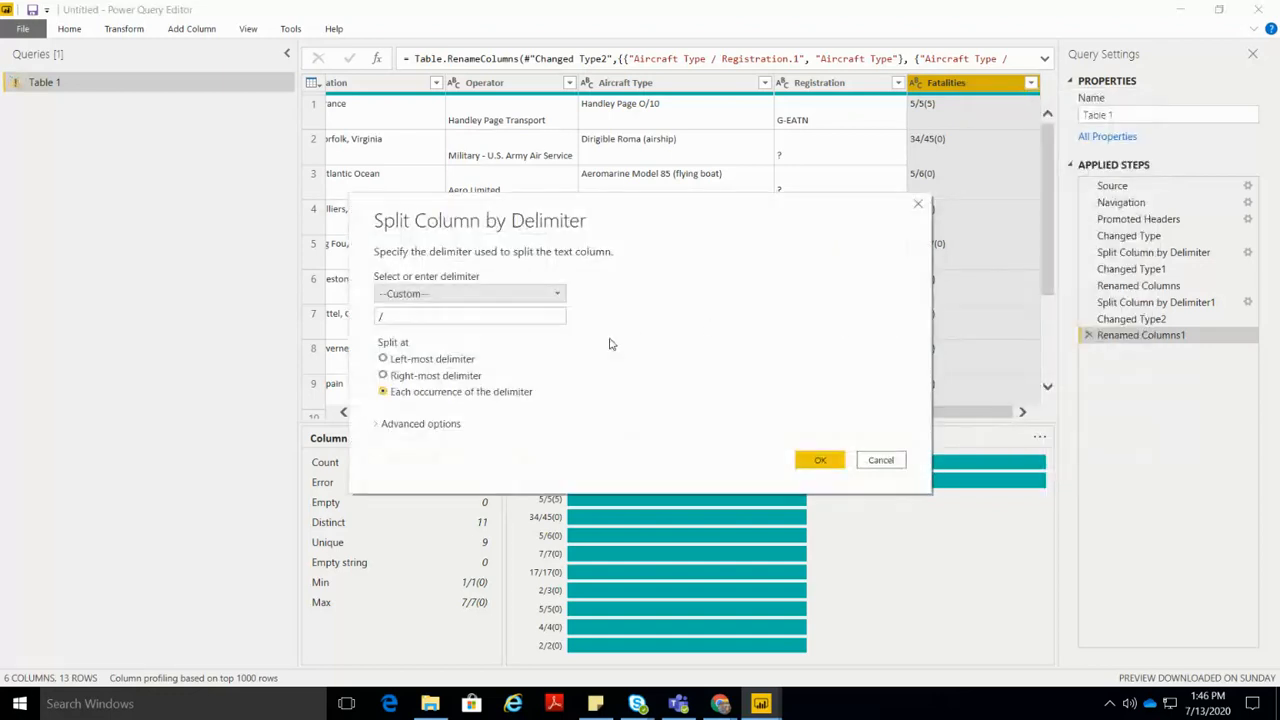
pyautogui.click(820, 459)
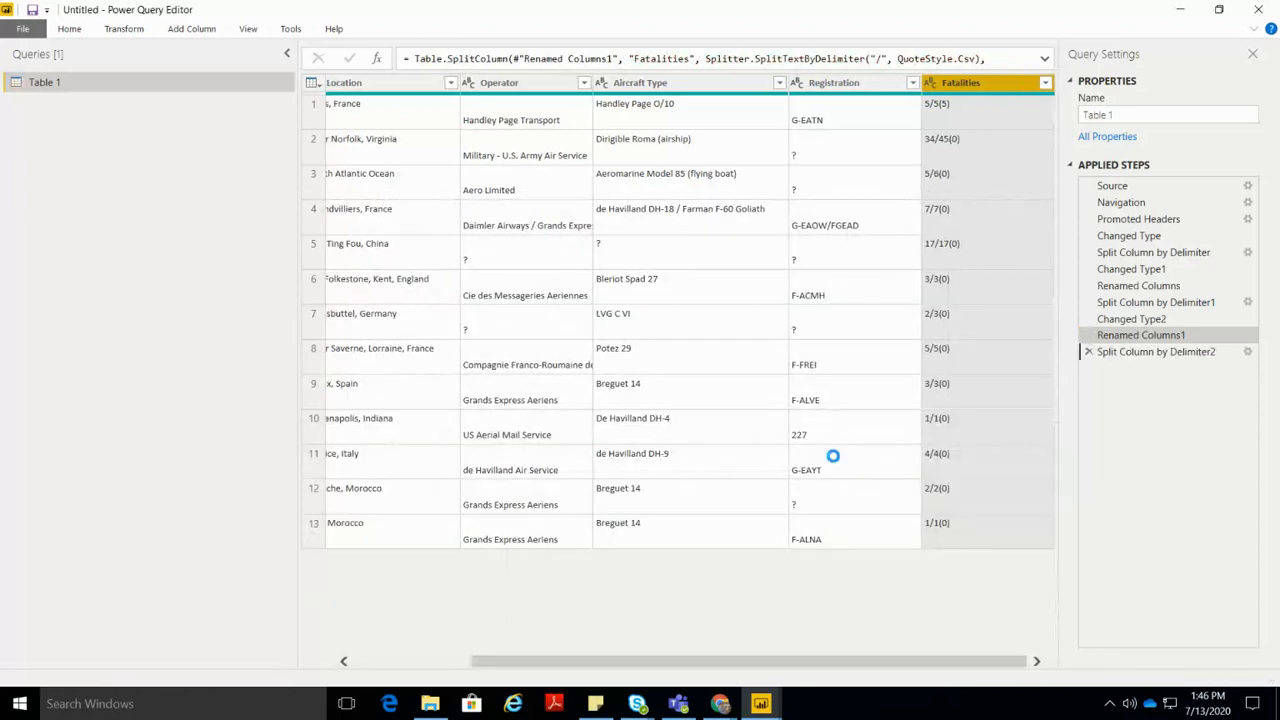
# Step: Split the Fatalities.2 column at each occurrence of the custom delimiter "("
pyautogui.moveTo(905, 663); pyautogui.dragTo(1070, 669)
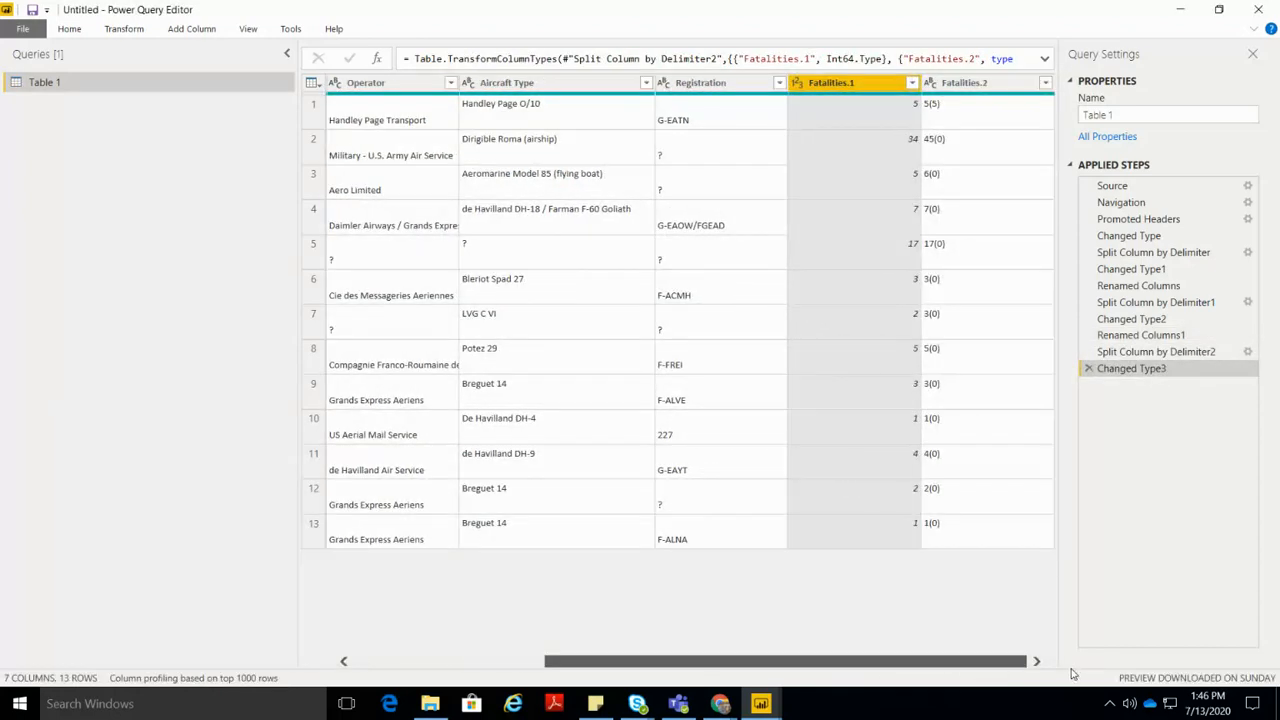
pyautogui.click(995, 88)
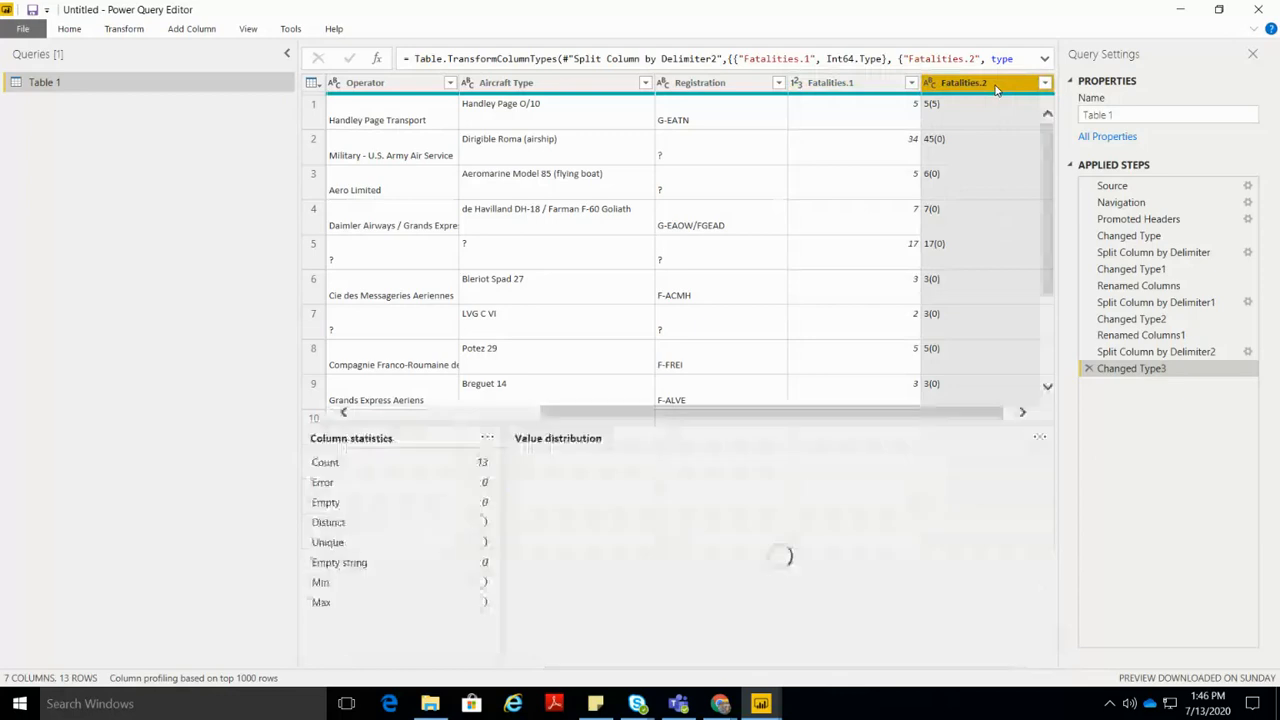
pyautogui.rightClick(997, 88)
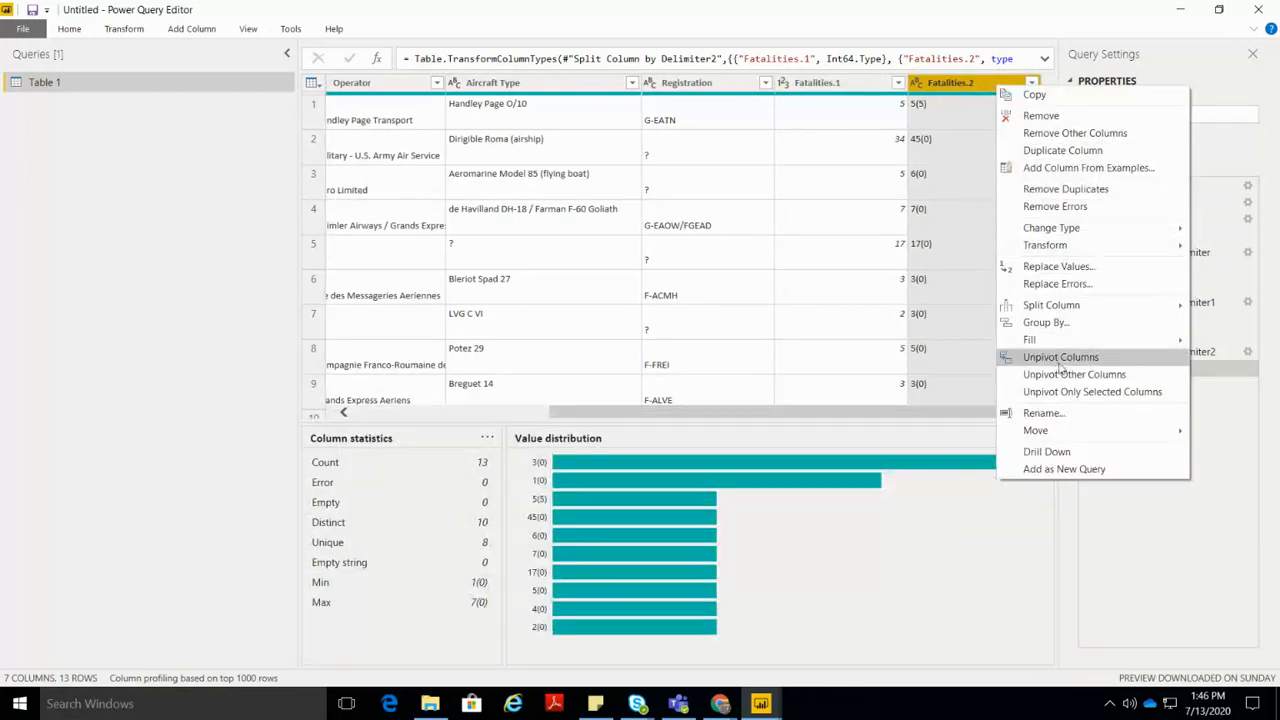
pyautogui.moveTo(1079, 310)
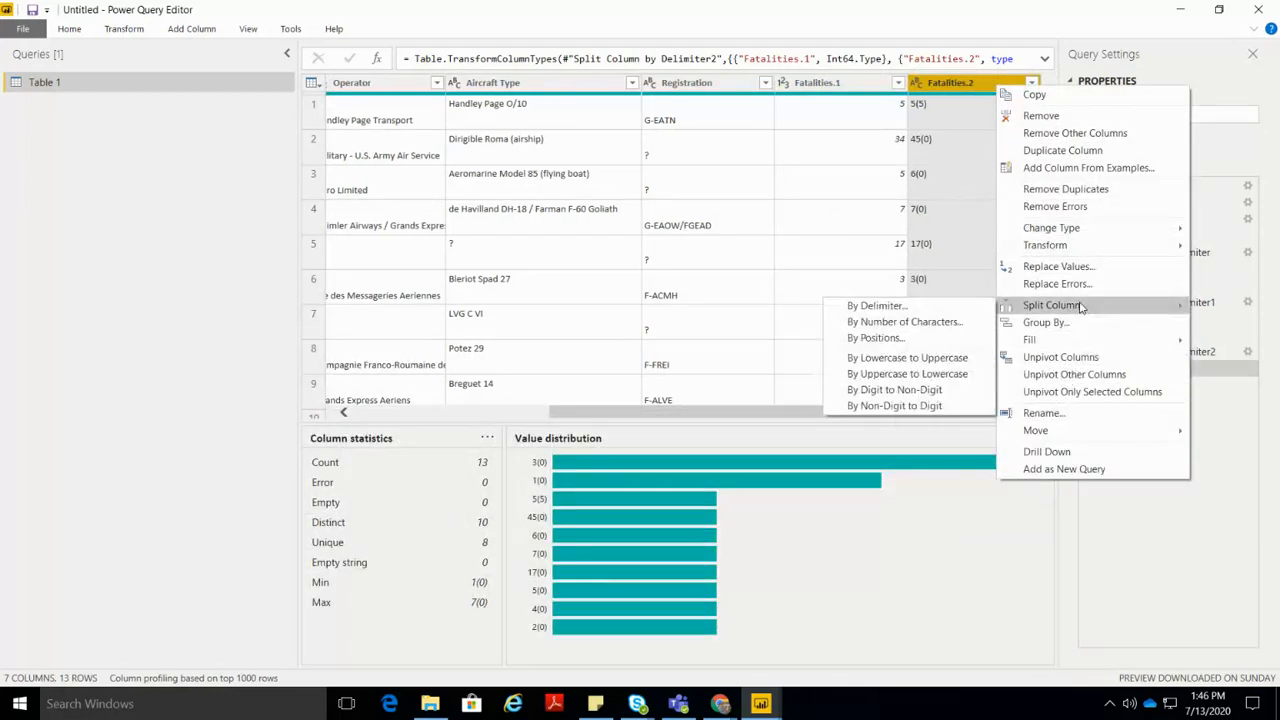
pyautogui.click(941, 303)
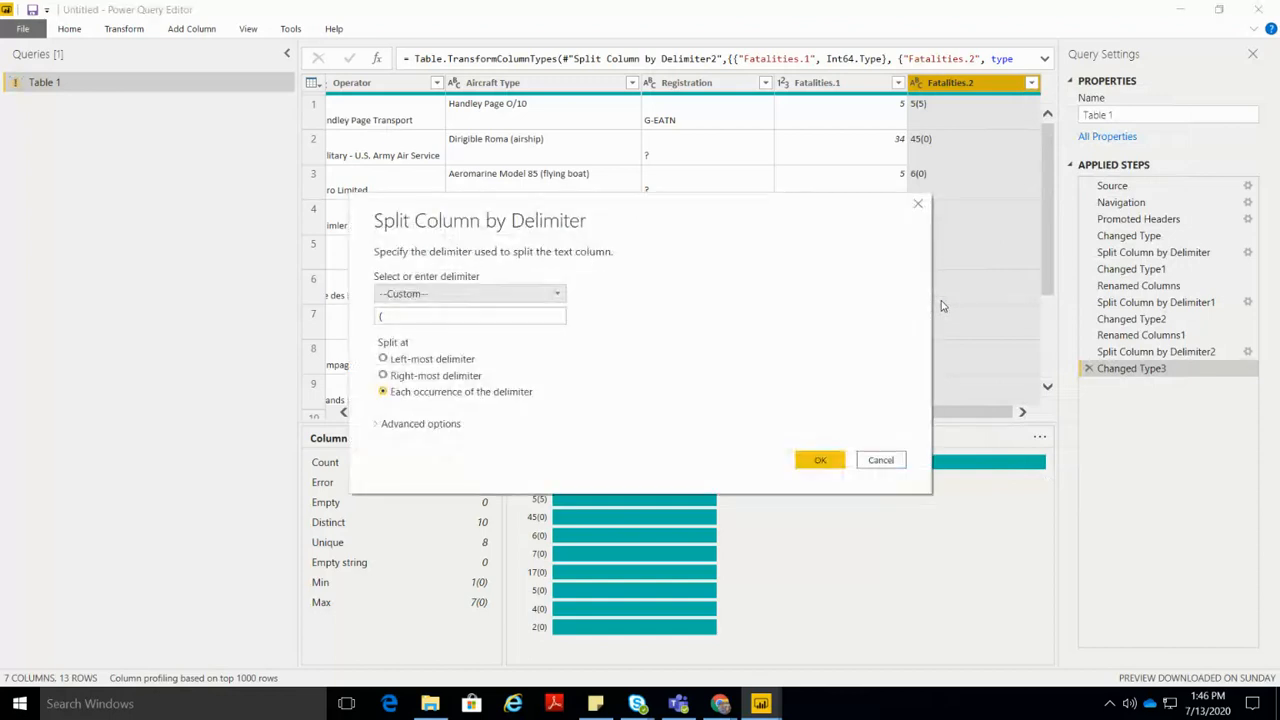
pyautogui.click(815, 460)
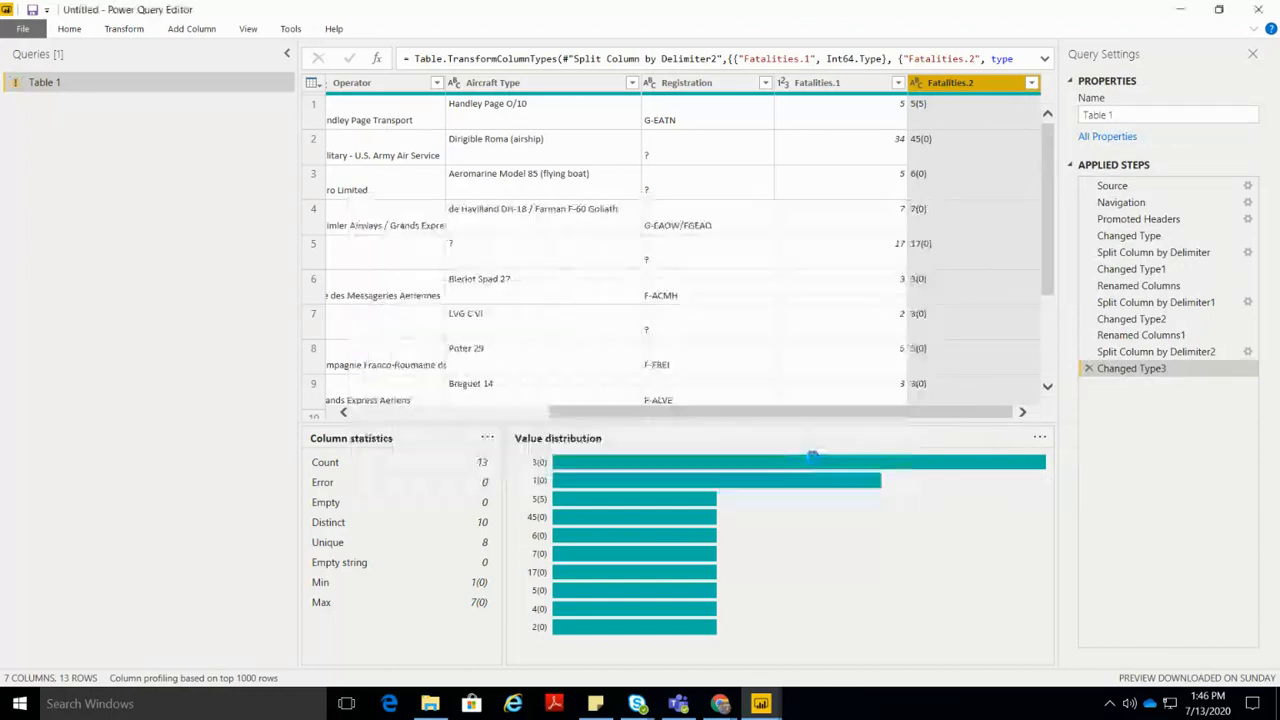
# Step: Replace ")" with nothing in the Fatalities.2.2 column and change its data type to Whole Number
pyautogui.moveTo(845, 665); pyautogui.dragTo(955, 663)
pyautogui.rightClick(969, 84)
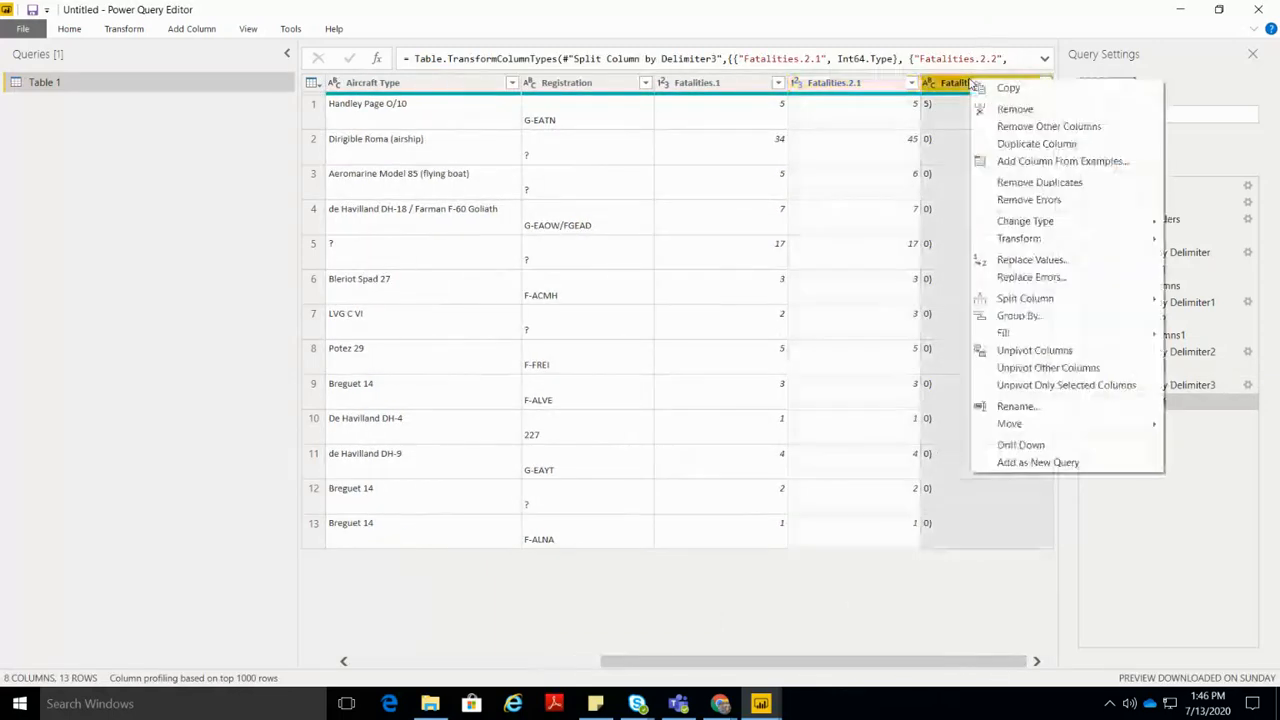
pyautogui.click(1024, 262)
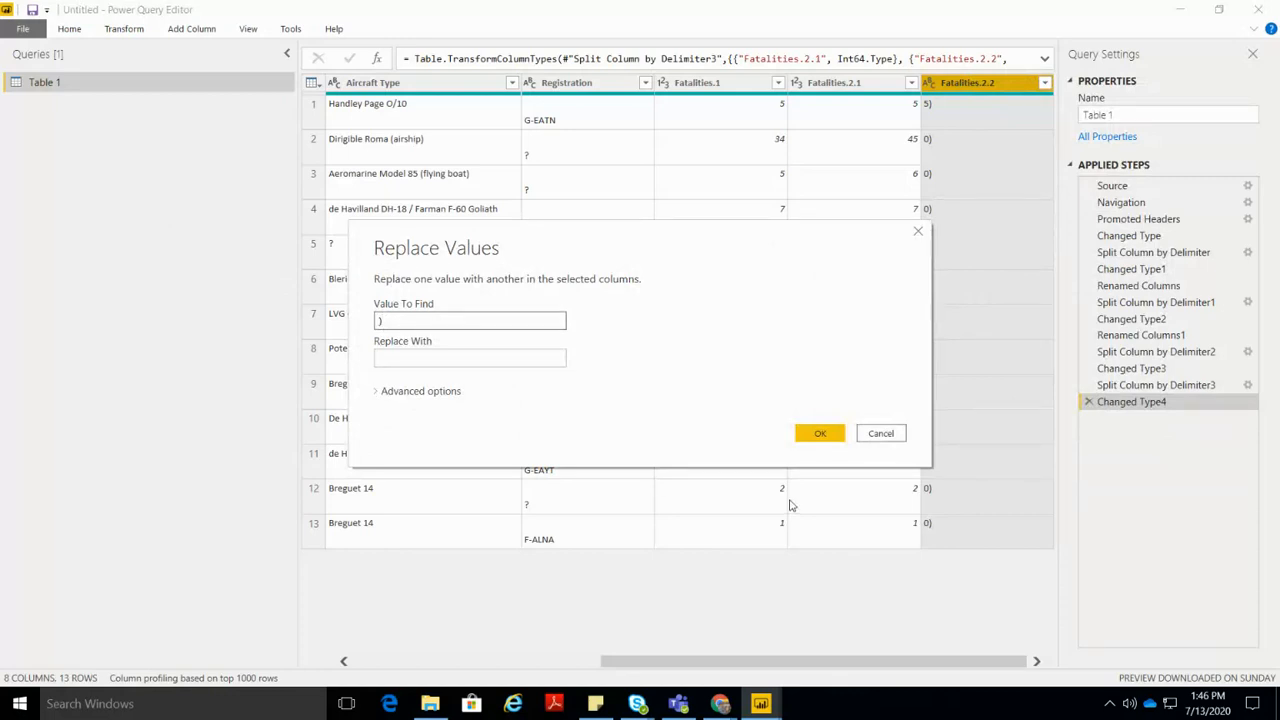
pyautogui.click(818, 438)
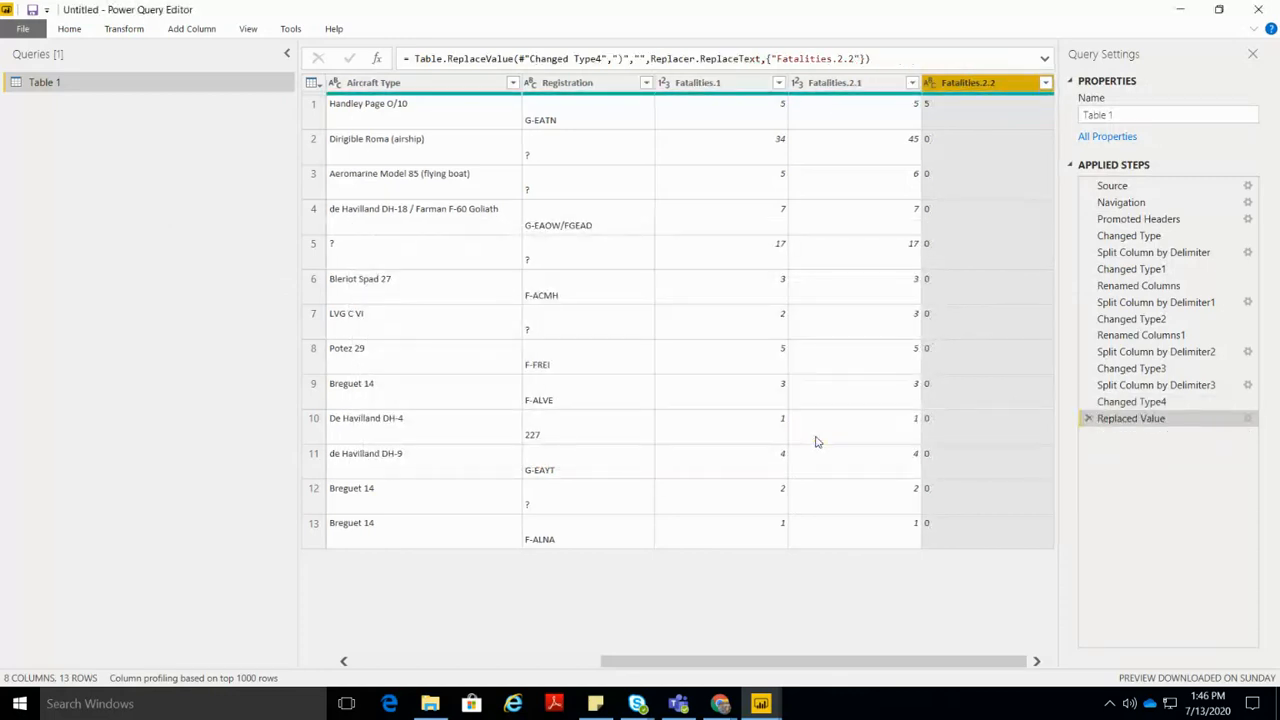
pyautogui.click(931, 86)
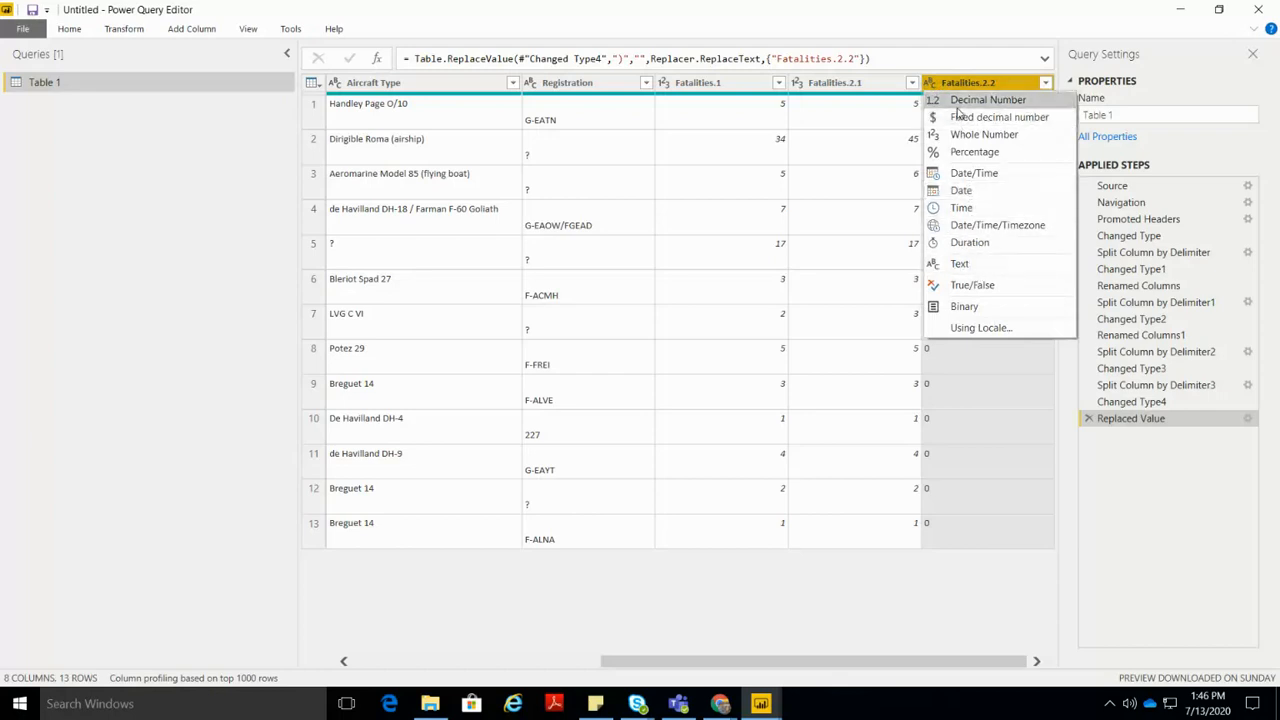
pyautogui.click(962, 134)
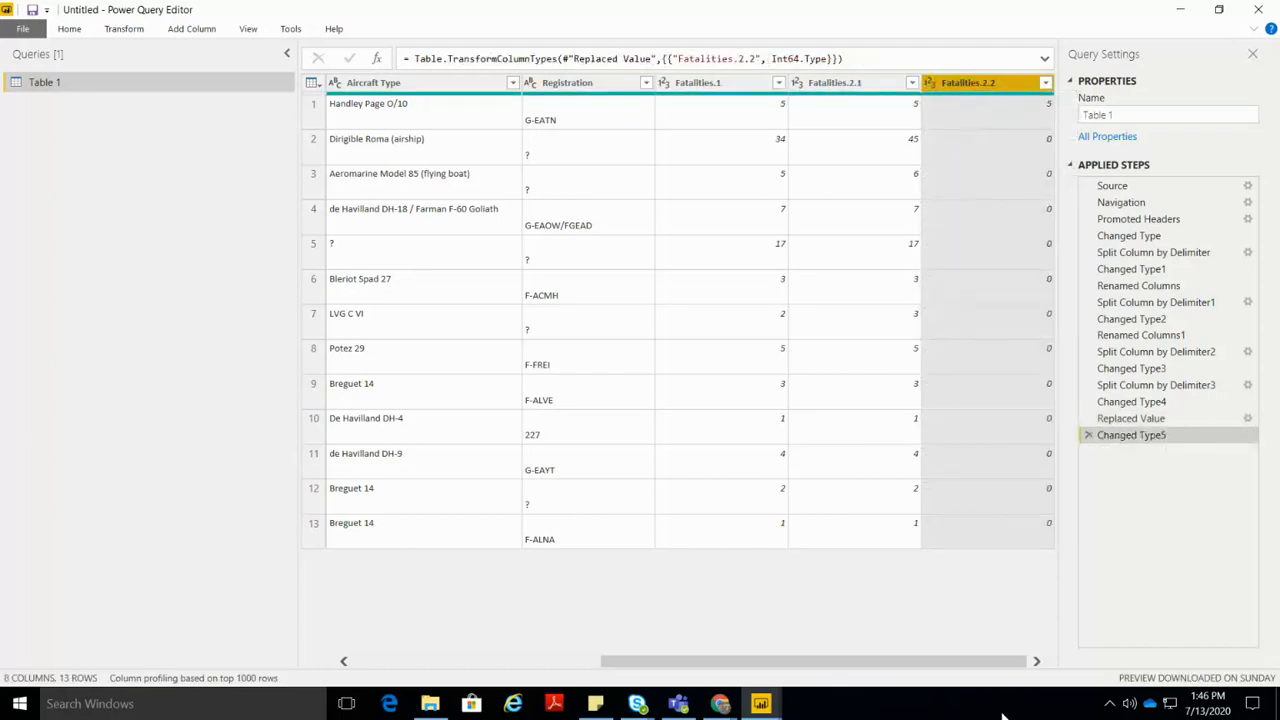
# Step: Rename the Fatalities.1, Fatalities.2.1 and Fatalities.2.2 columns as Deaths, Onboard and Crew
pyautogui.doubleClick(744, 85)
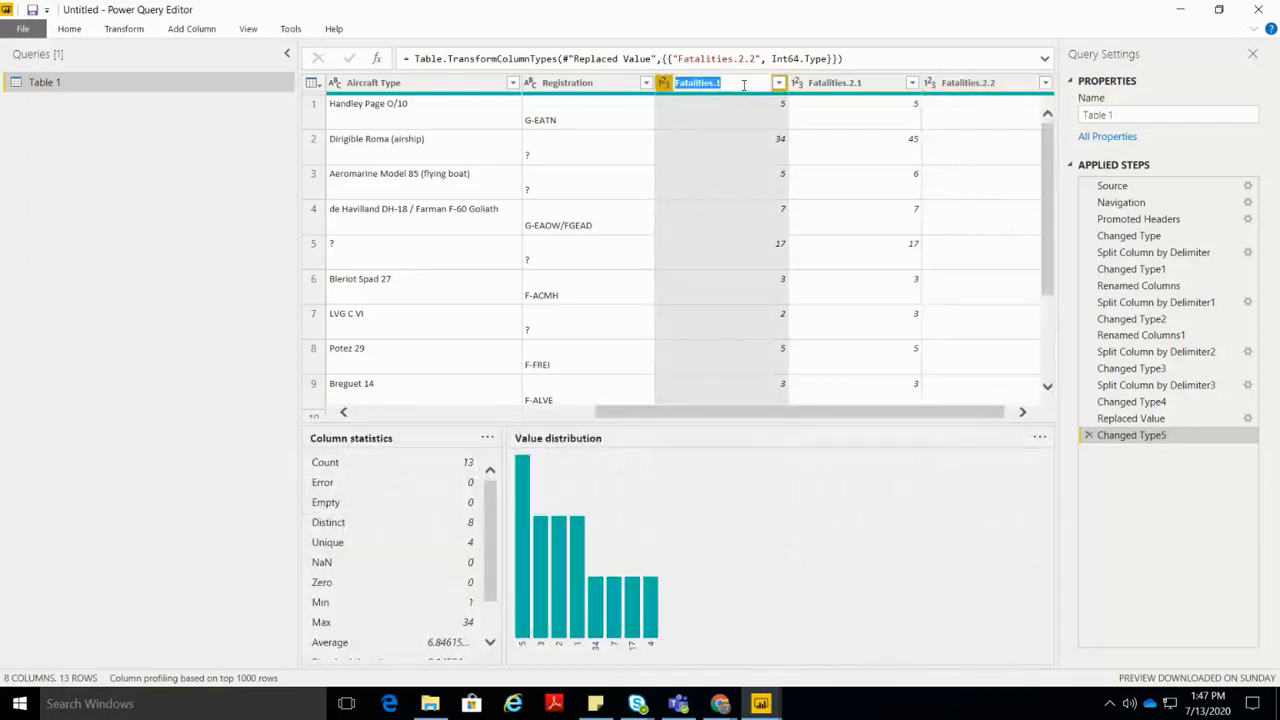
pyautogui.write('De')
pyautogui.press('Return')
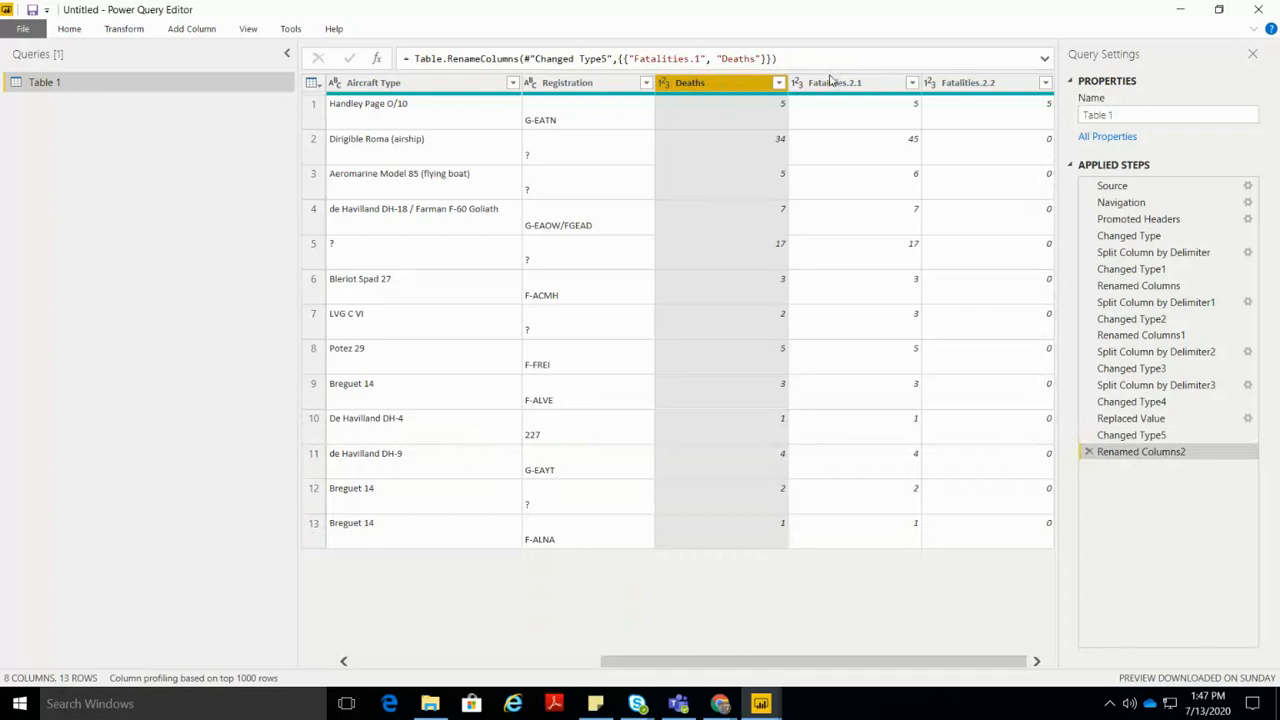
pyautogui.click(834, 84)
pyautogui.doubleClick(834, 84)
pyautogui.write('O')
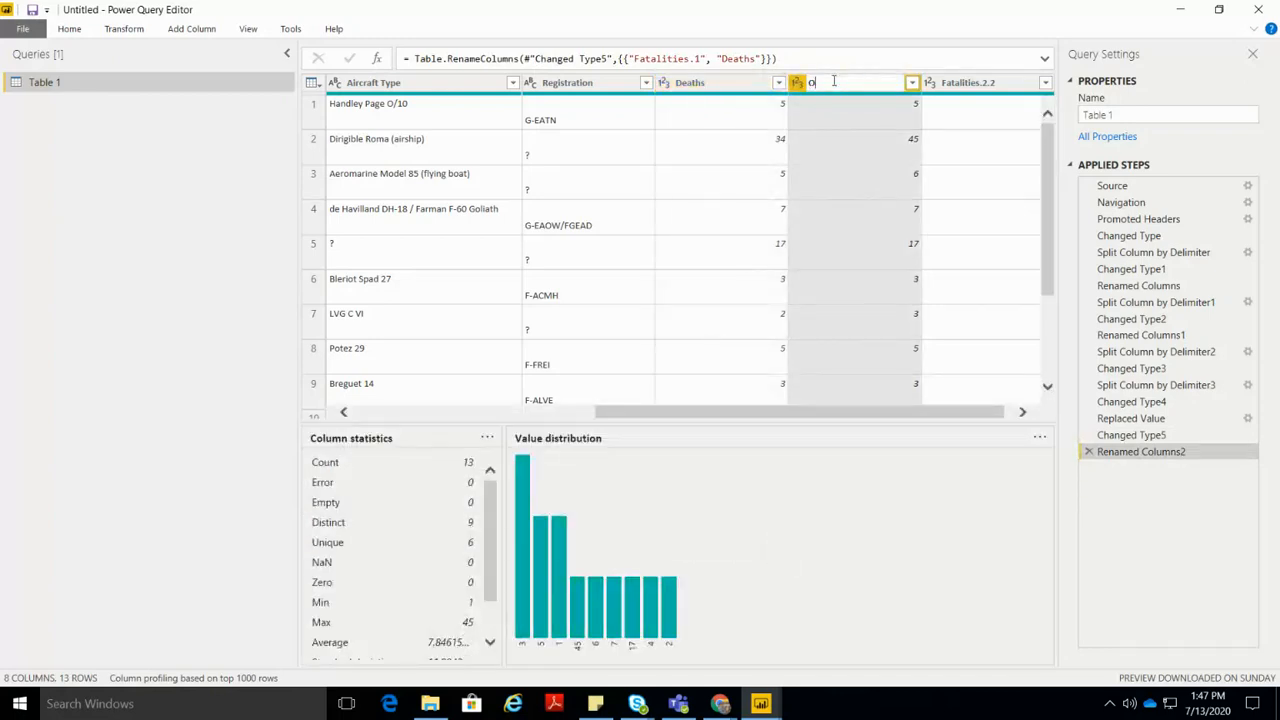
pyautogui.write('bnoard')
pyautogui.press('Return')
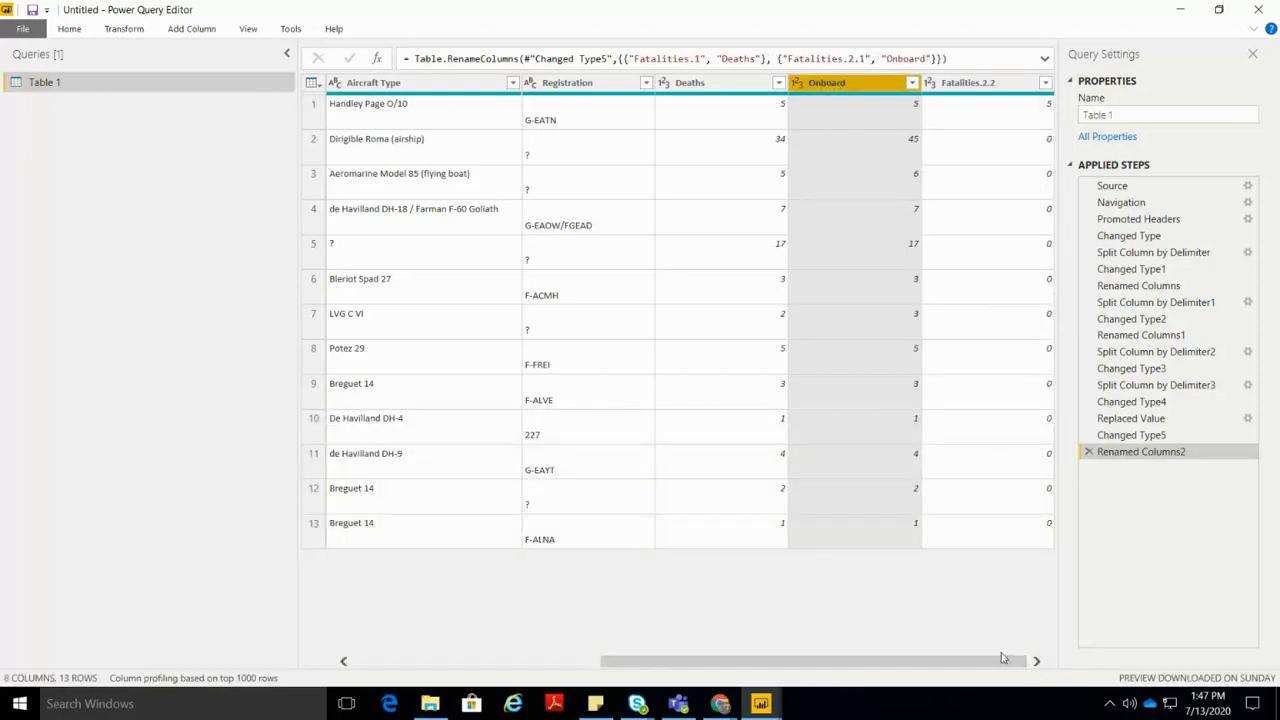
pyautogui.moveTo(1003, 661); pyautogui.dragTo(1010, 659)
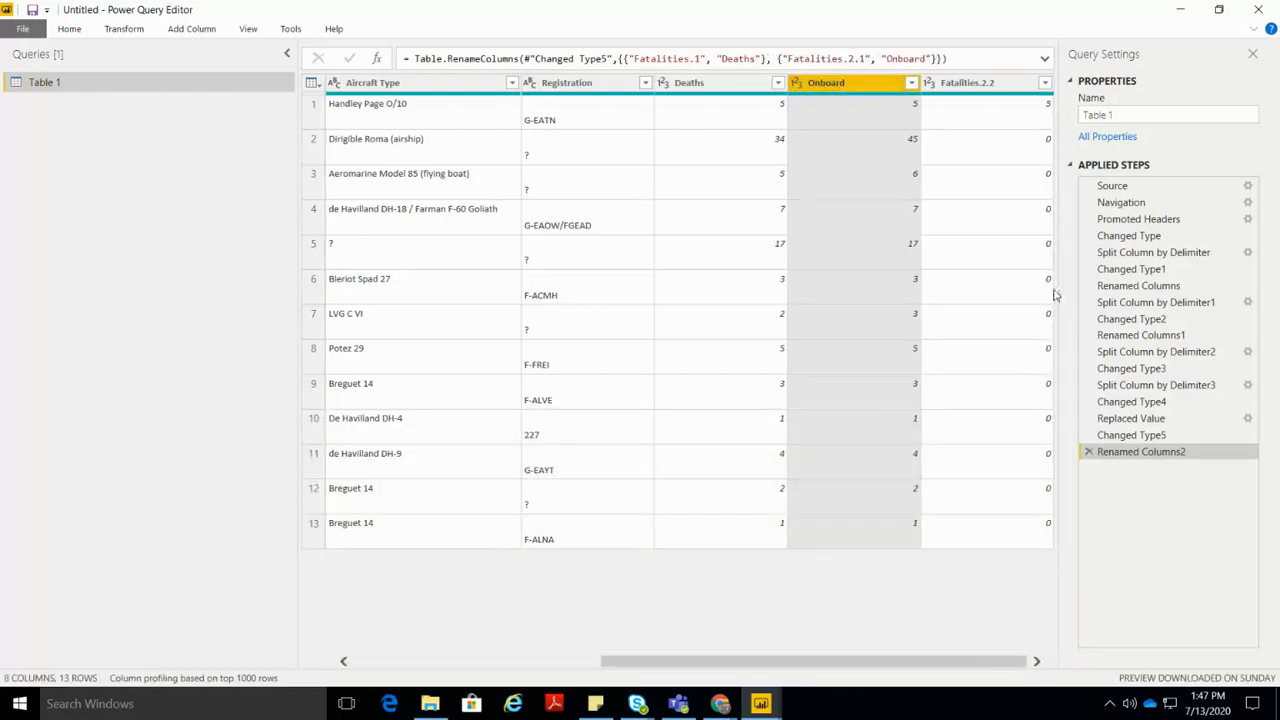
pyautogui.doubleClick(1004, 90)
pyautogui.write('Crew')
pyautogui.press('Return')
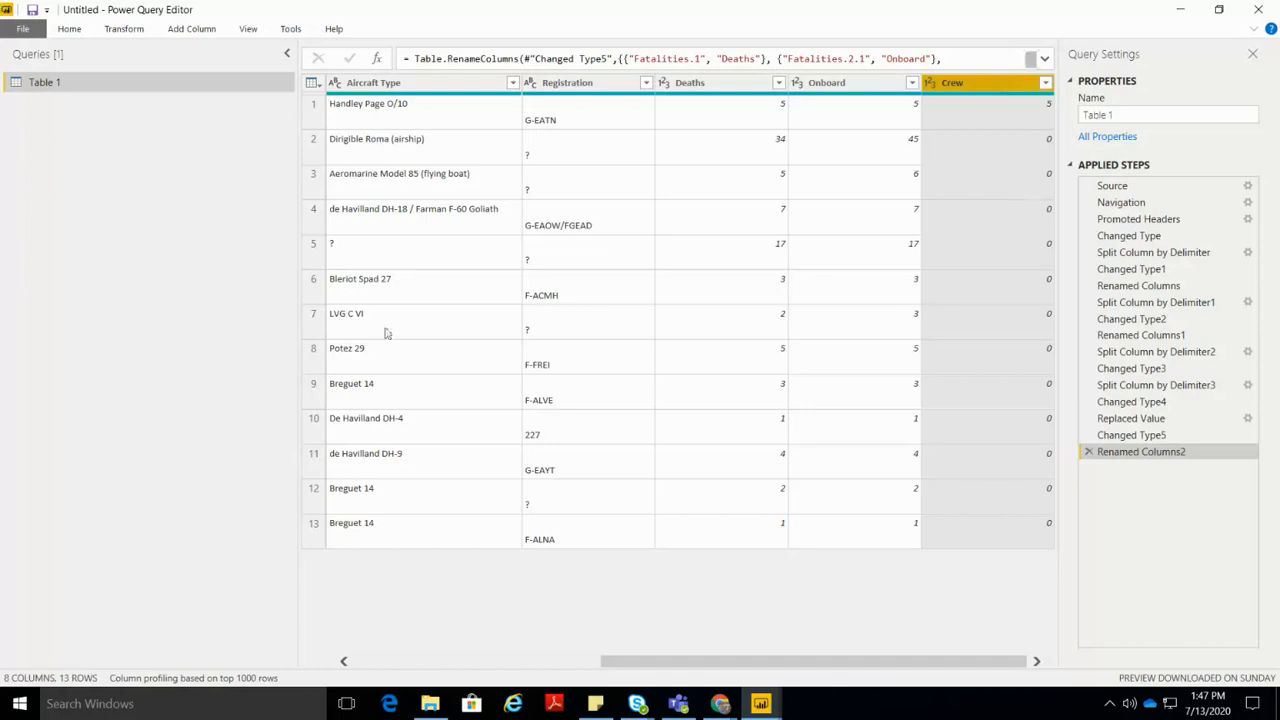
# Step: Rename the Table 1 query as AircraftEvents
pyautogui.moveTo(811, 661); pyautogui.dragTo(634, 675)
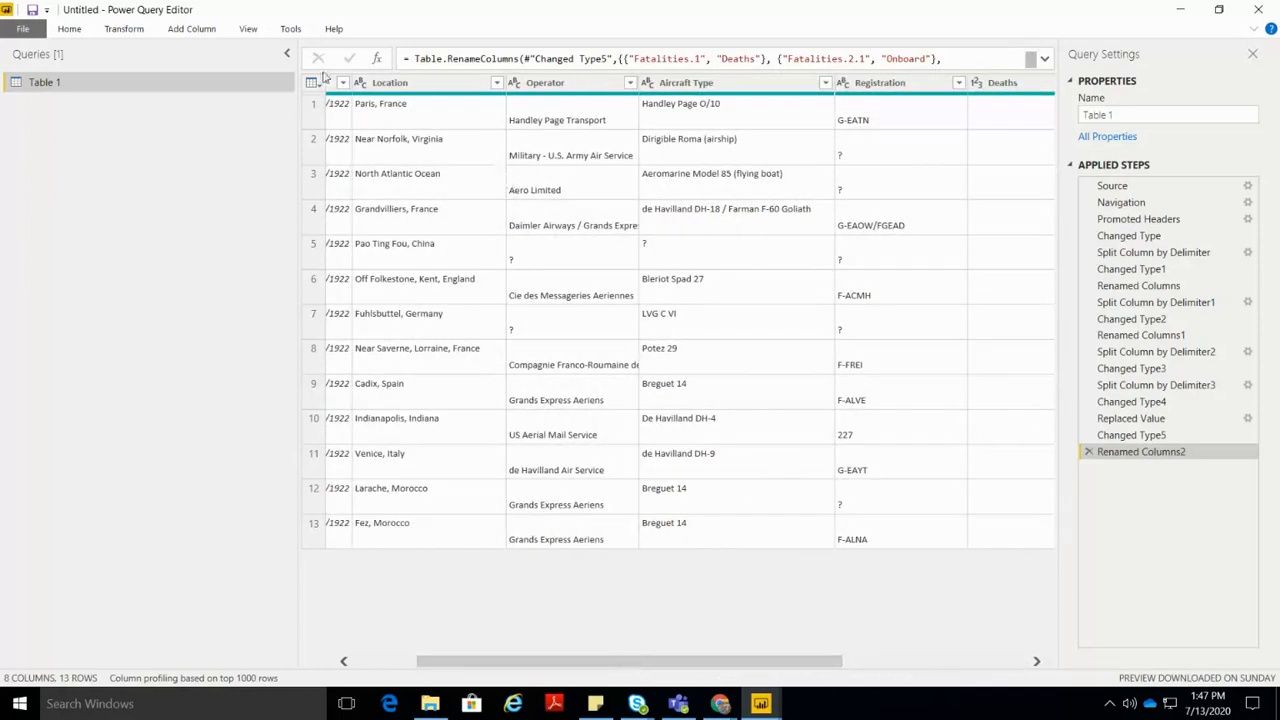
pyautogui.doubleClick(81, 83)
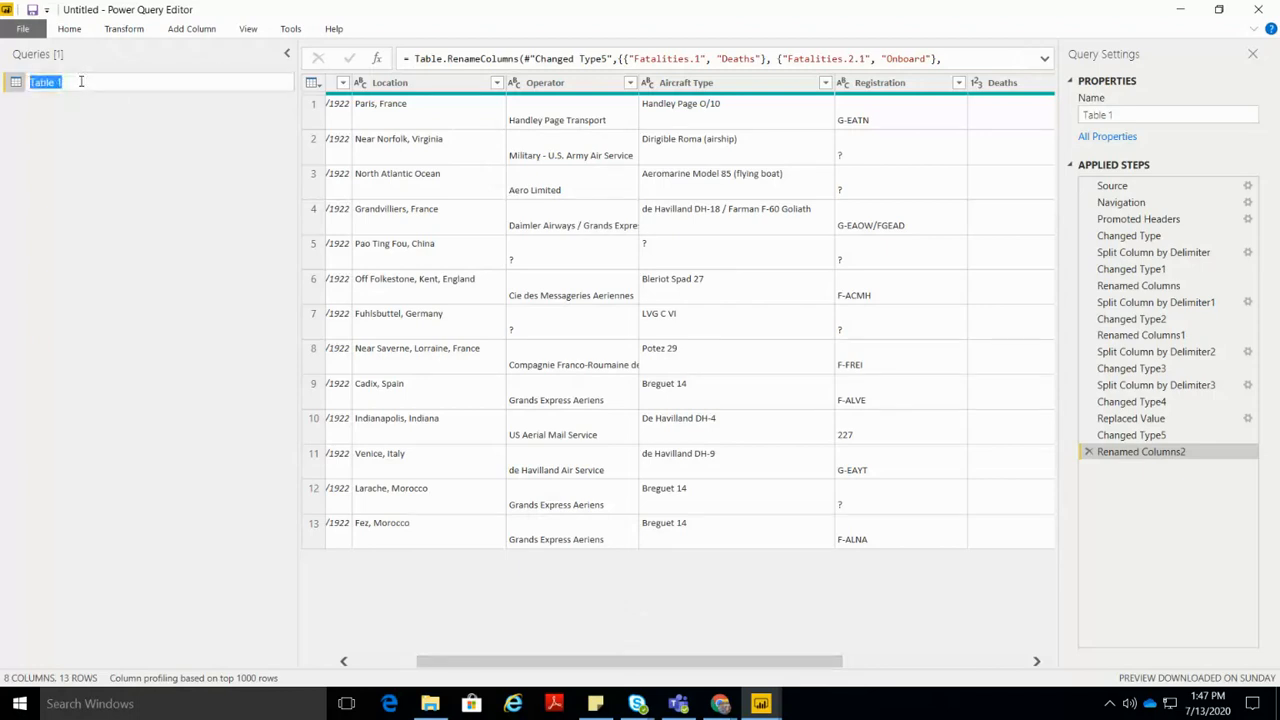
pyautogui.write('AircraftEvents')
pyautogui.press('Return')
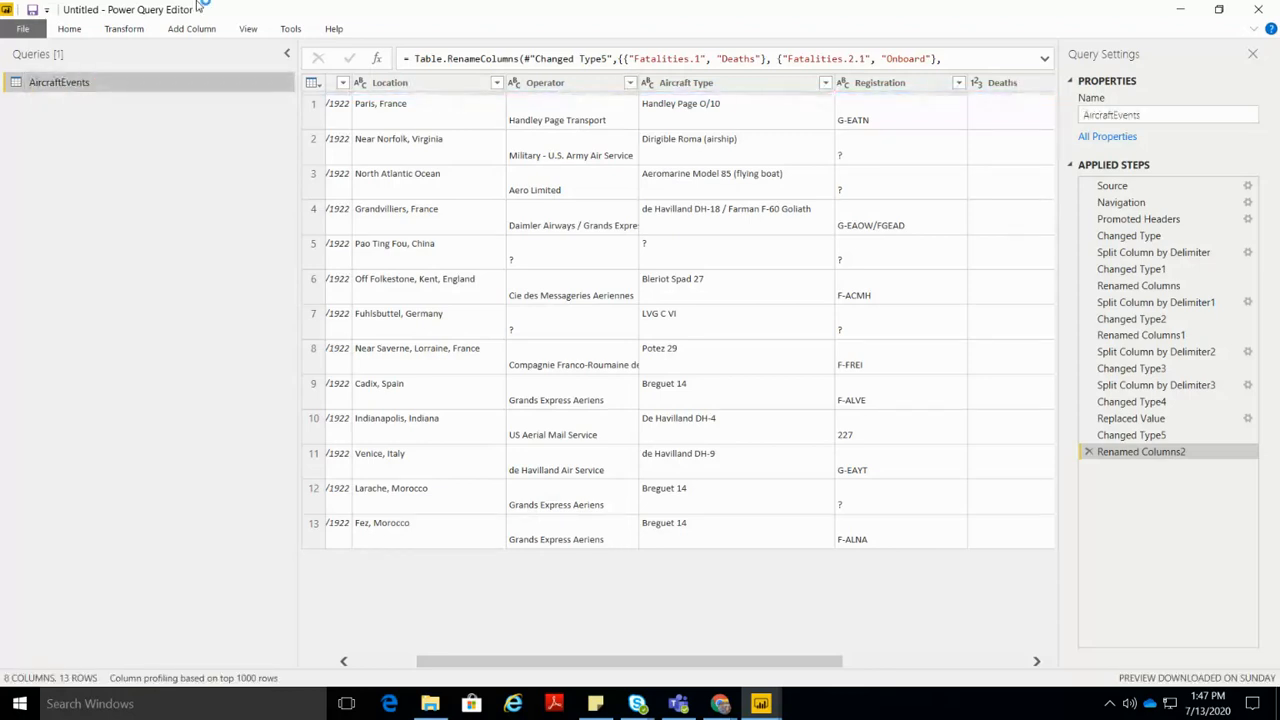
# Step: Add the function header "(year)=>" on a new line above "let" in the AircraftEvents query code
pyautogui.click(72, 31)
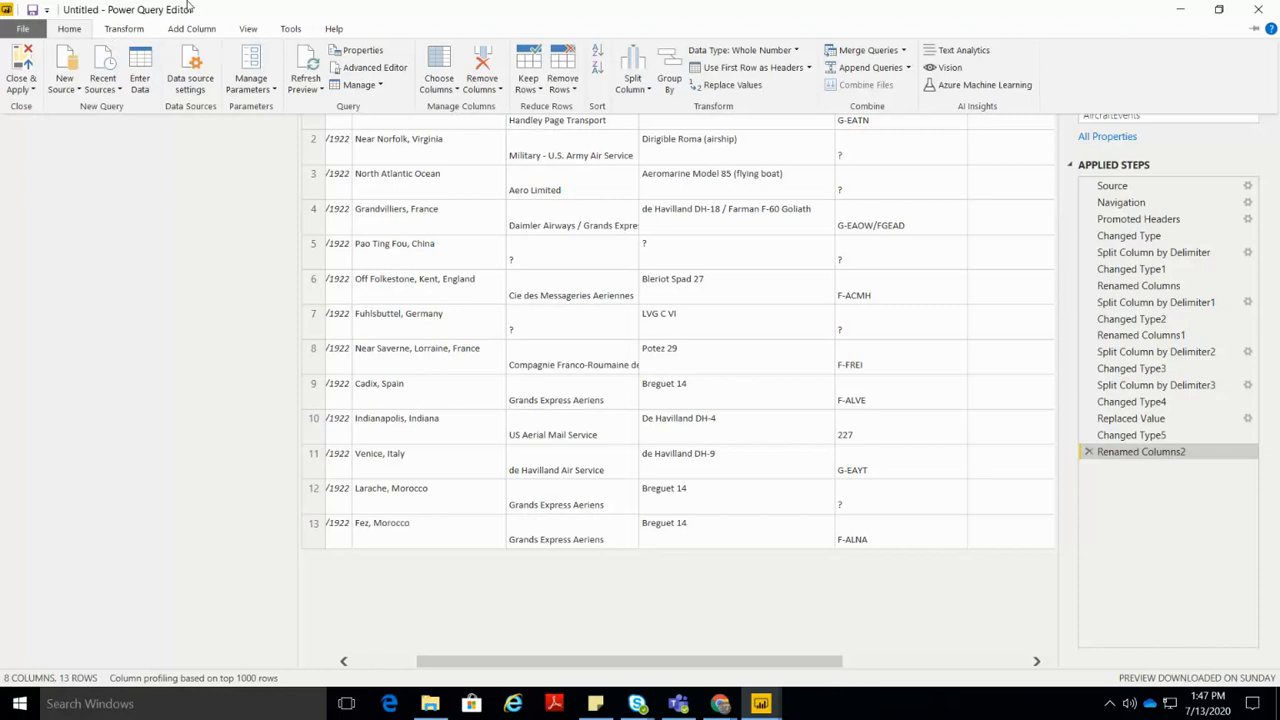
pyautogui.click(185, 31)
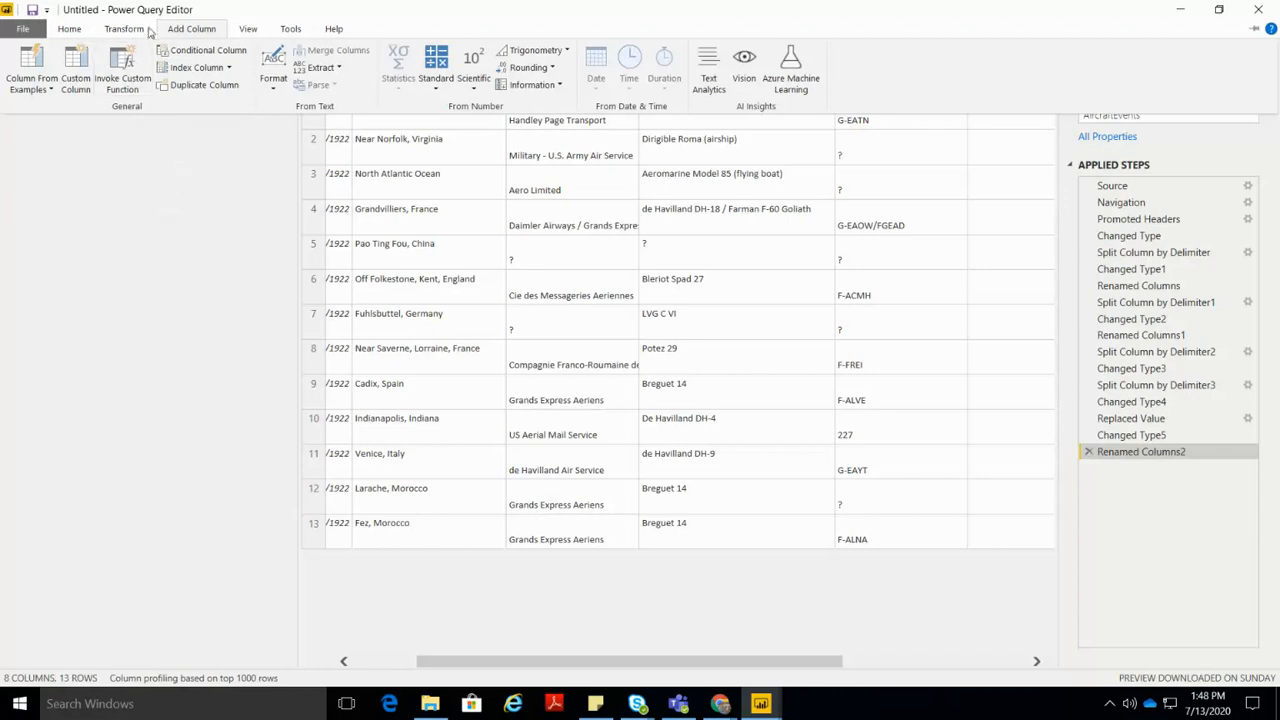
pyautogui.click(78, 30)
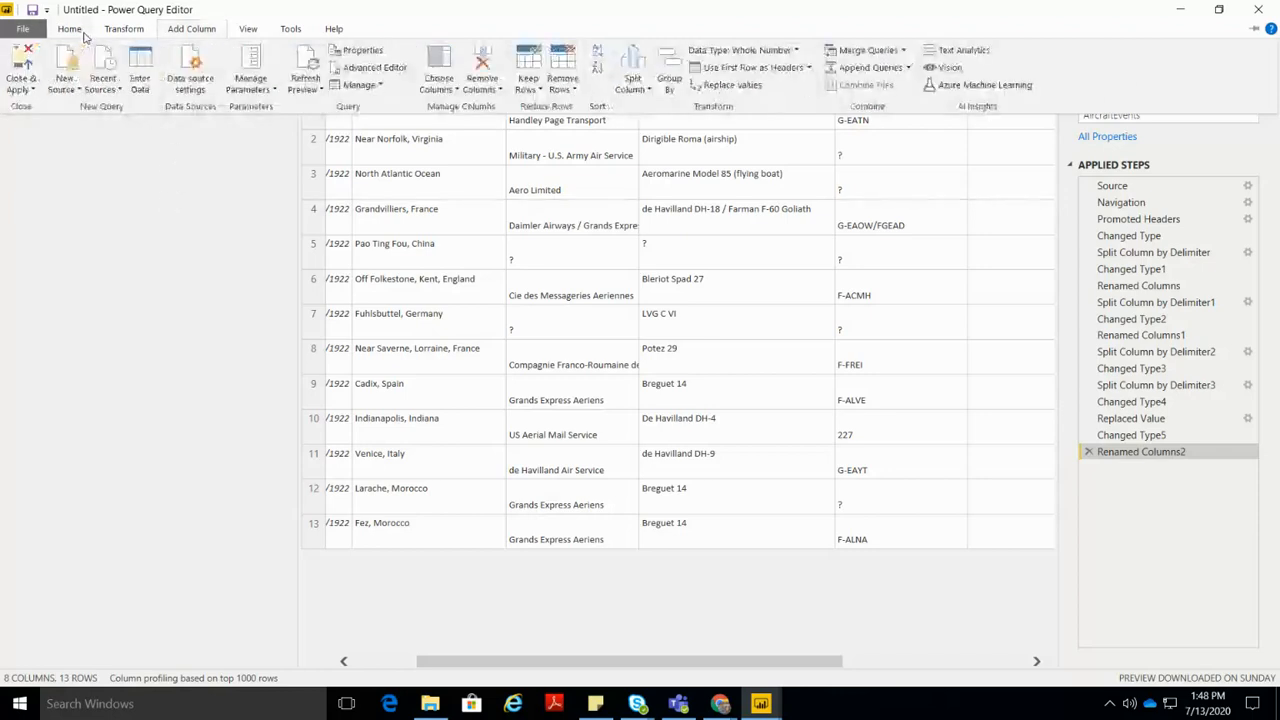
pyautogui.click(352, 67)
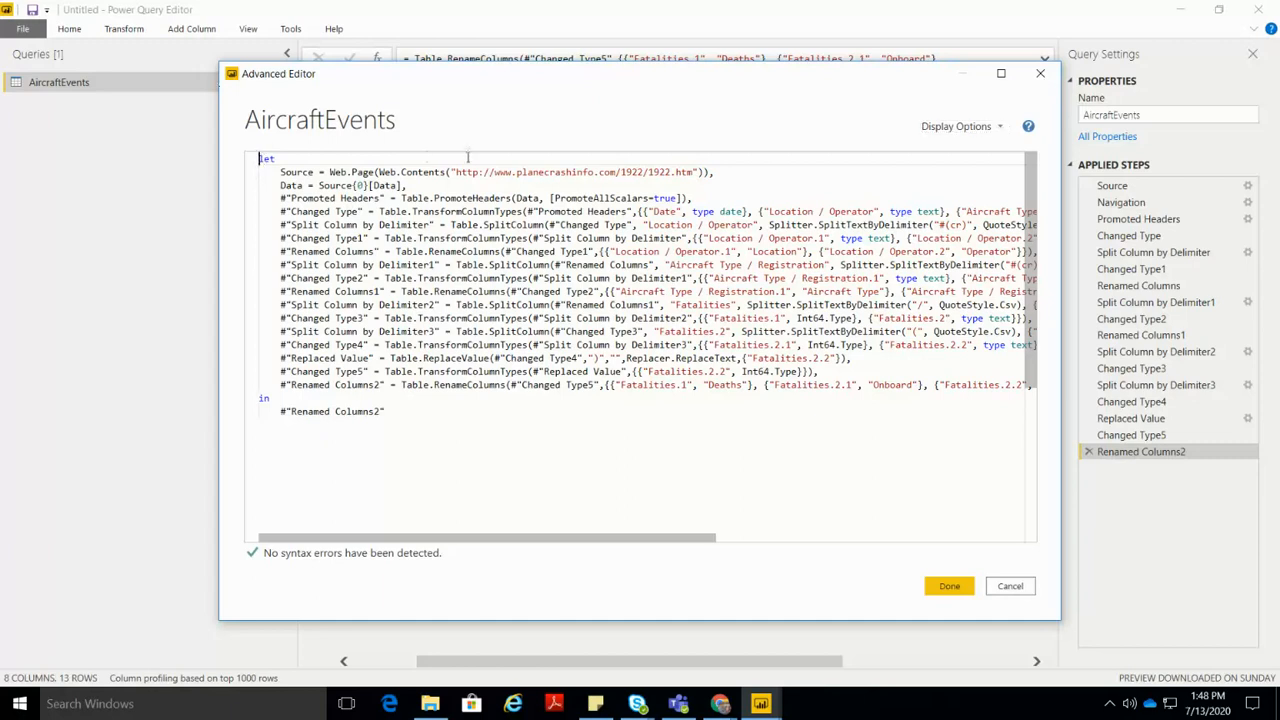
pyautogui.press('Return')
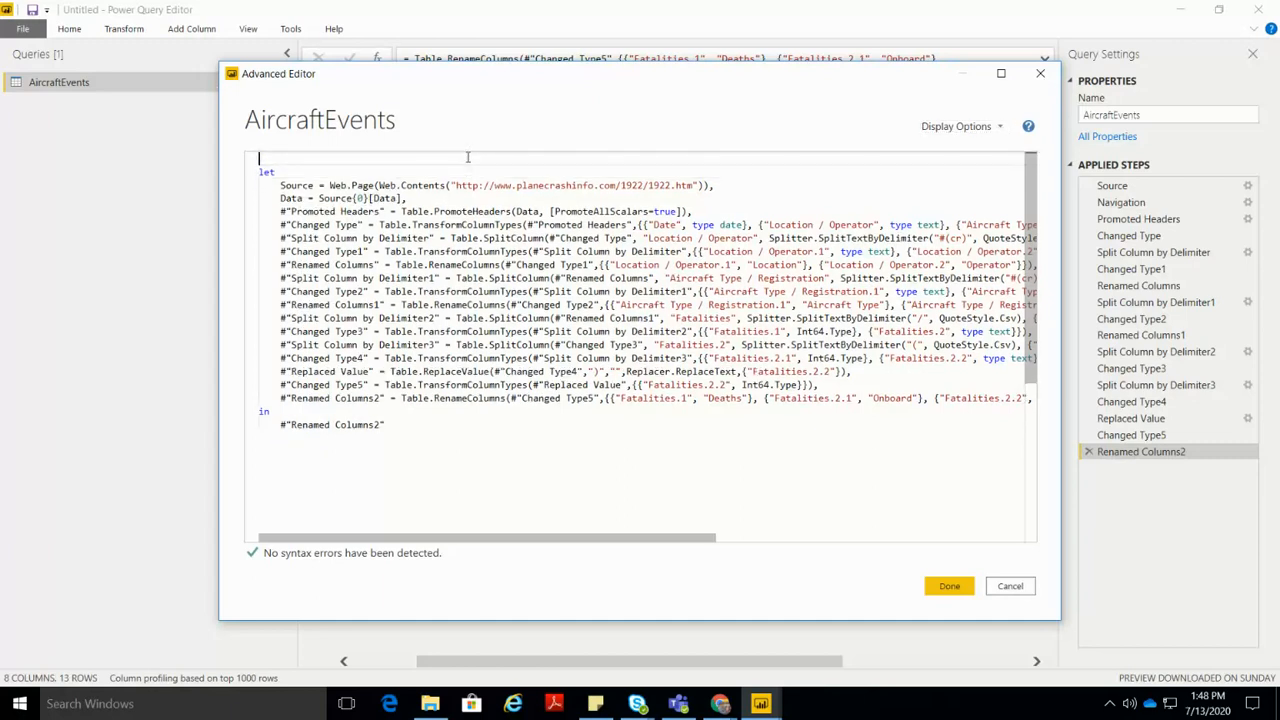
pyautogui.write('()')
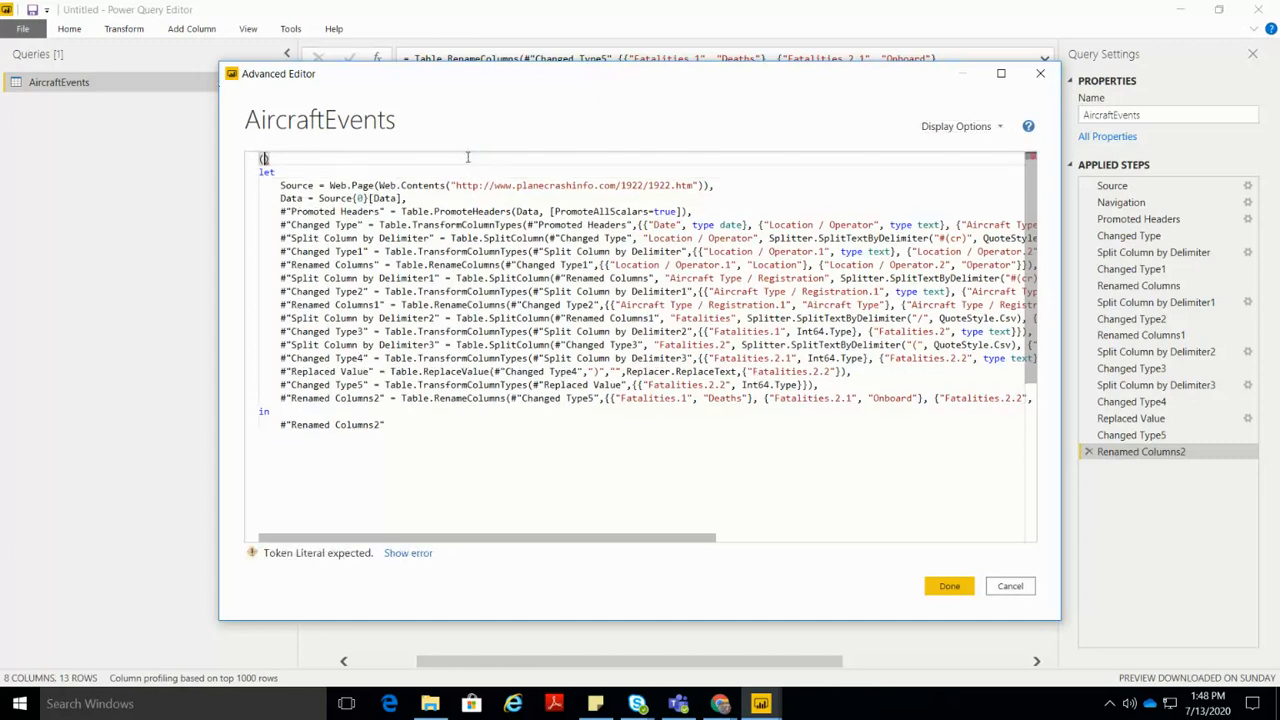
pyautogui.write('year')
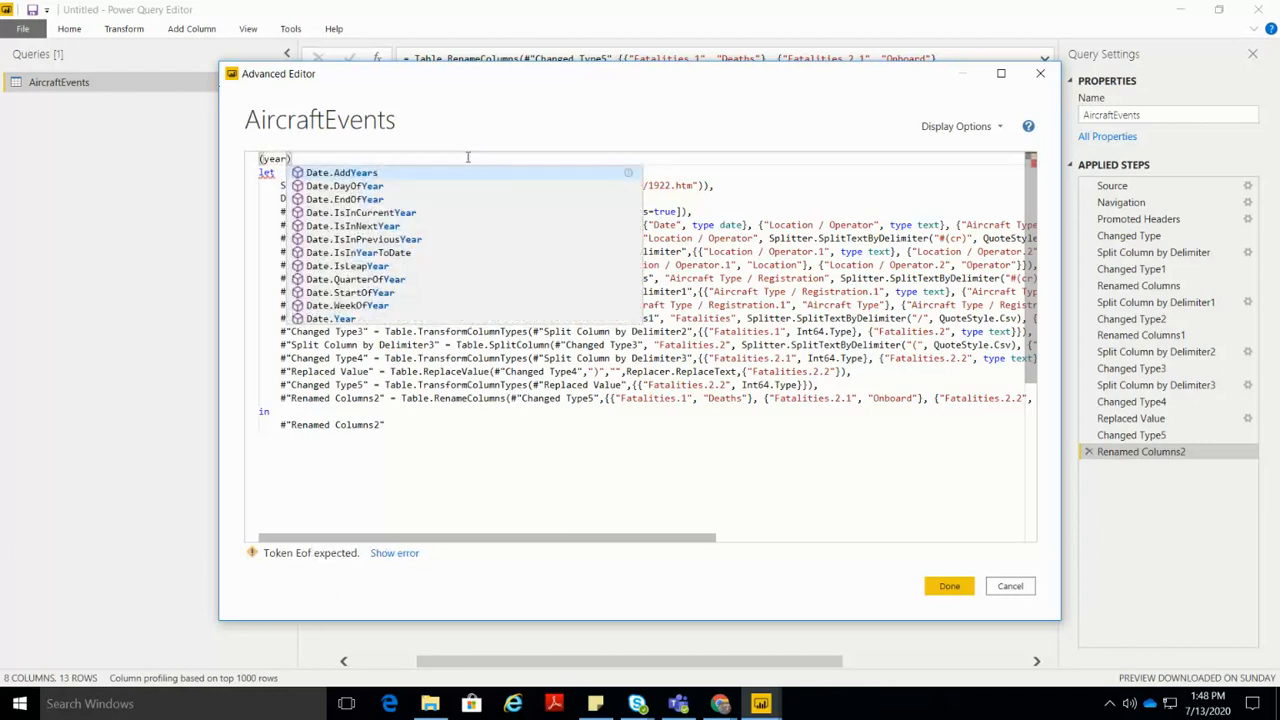
pyautogui.press('Right')
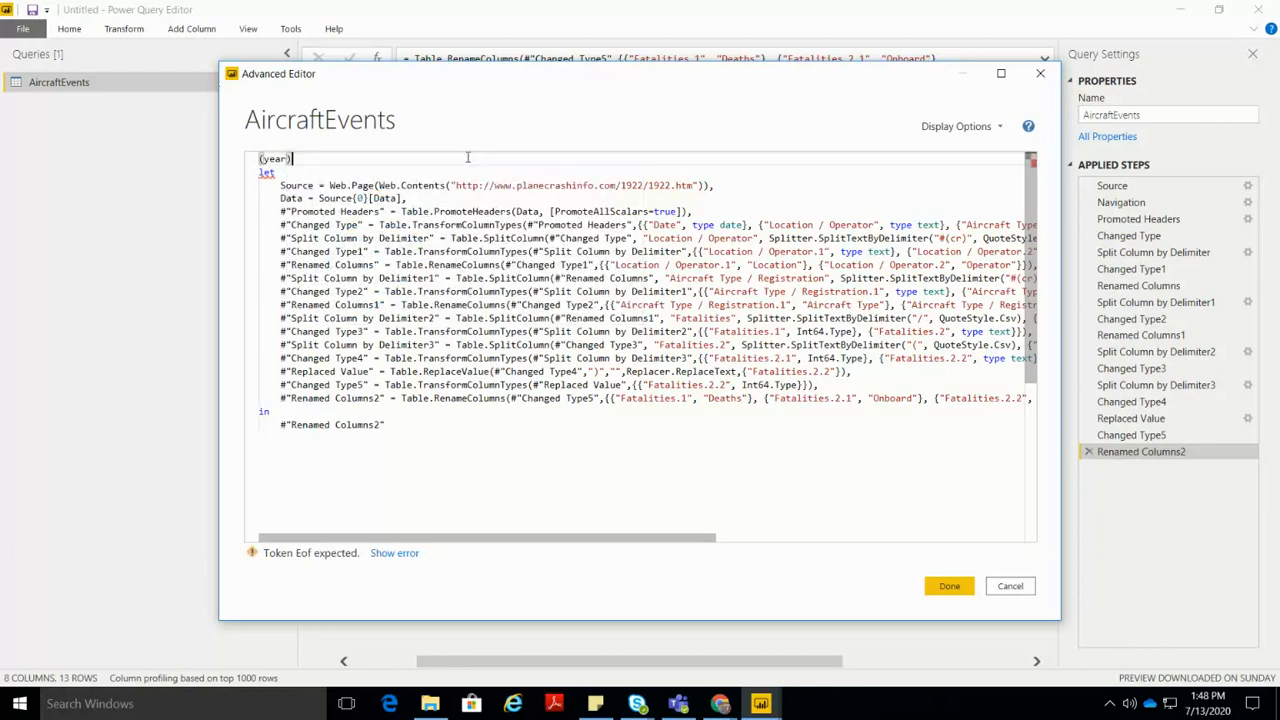
pyautogui.write('=>')
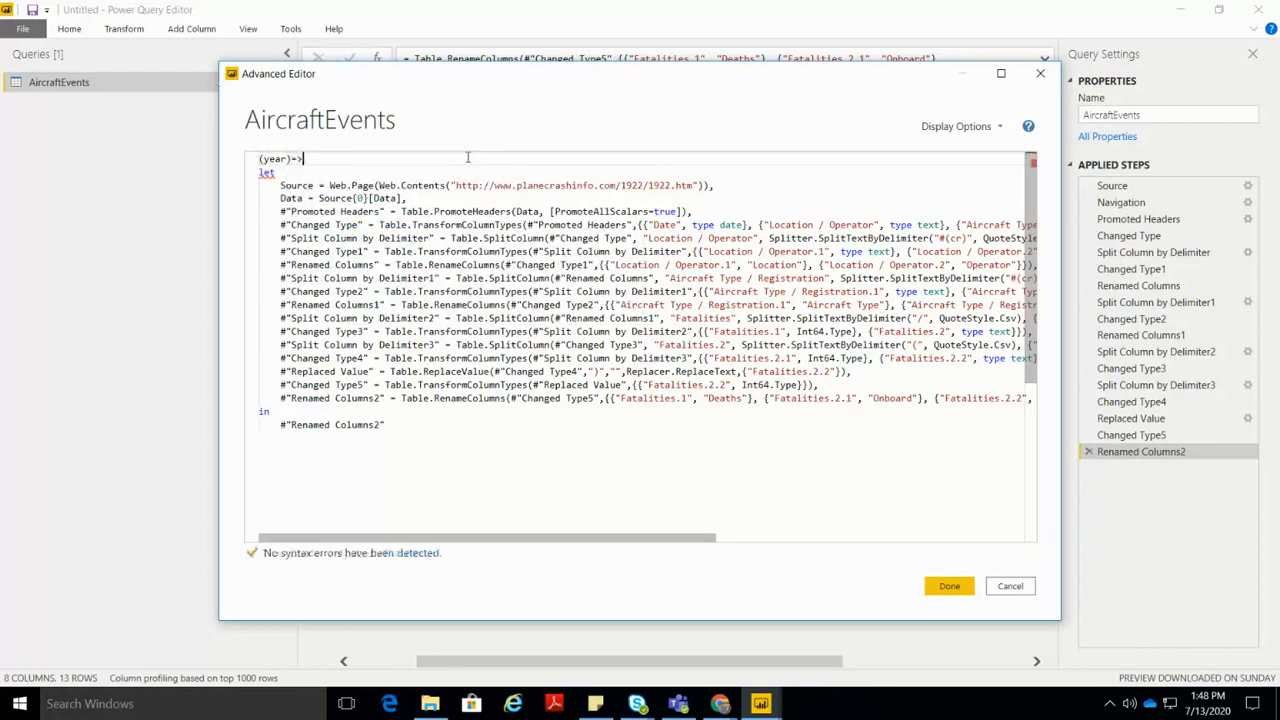
# Step: Replace the folder year 1922 in the Source URL with the concatenated expression "&Number.ToText(year)&"
pyautogui.press('Down')
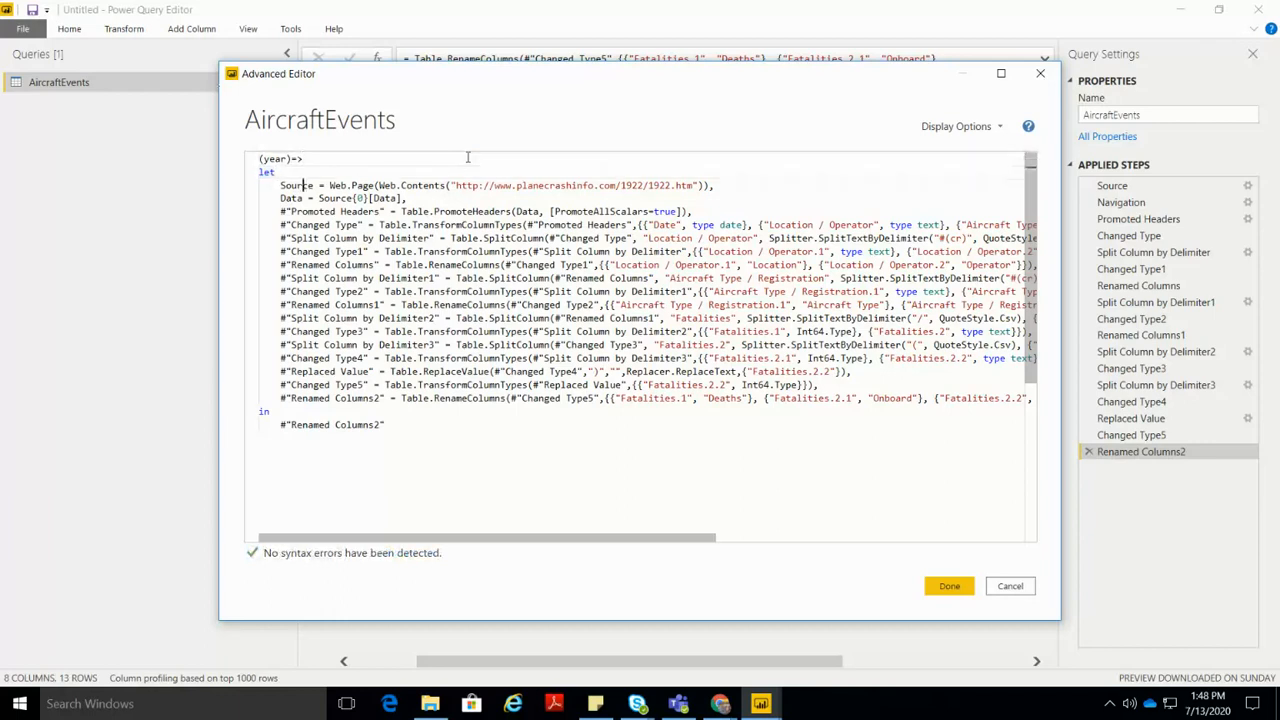
pyautogui.press('Right')
pyautogui.press('Right')
pyautogui.press('Right')
pyautogui.press('Right')
pyautogui.press('Right')
pyautogui.press('Right')
pyautogui.press('Right')
pyautogui.press('Right')
pyautogui.press('Right')
pyautogui.press('Right')
pyautogui.press('Right')
pyautogui.press('Right')
pyautogui.press('Right')
pyautogui.press('Right')
pyautogui.press('Right')
pyautogui.press('Right')
pyautogui.press('Right')
pyautogui.press('Right')
pyautogui.press('Right')
pyautogui.press('Right')
pyautogui.press('Right')
pyautogui.press('Right')
pyautogui.press('Right')
pyautogui.press('Right')
pyautogui.press('Left')
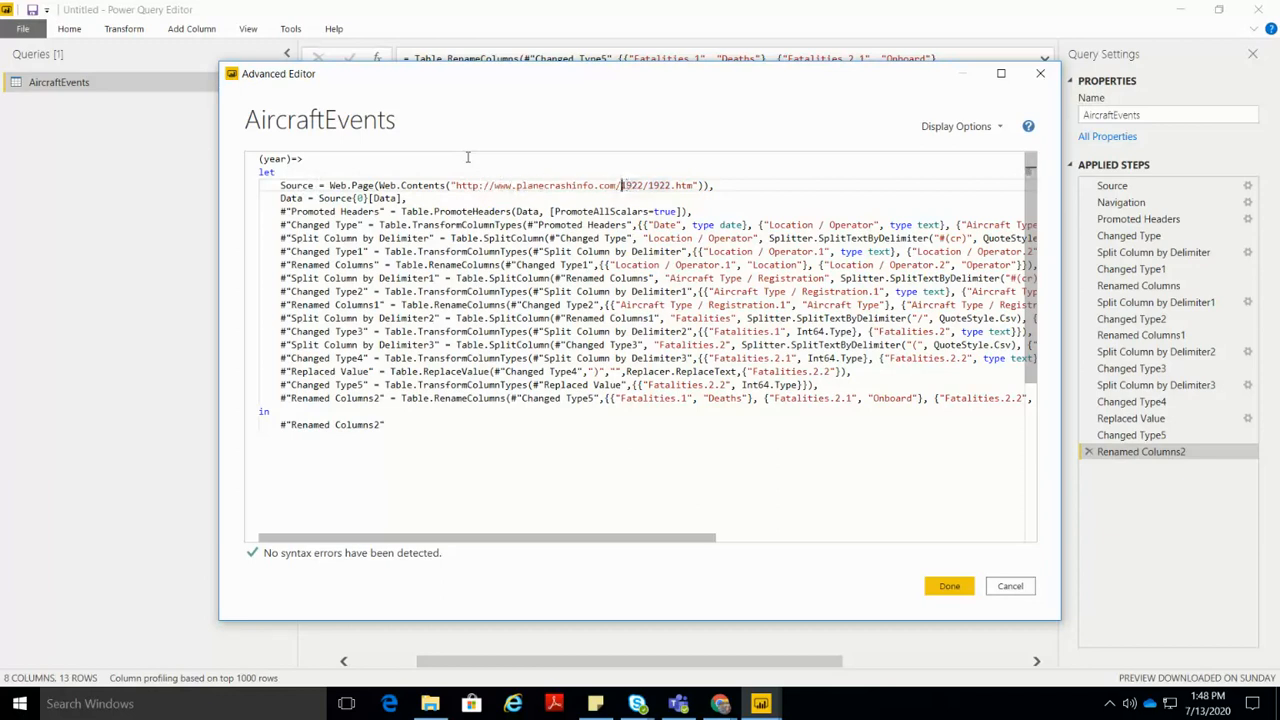
pyautogui.write('"&')
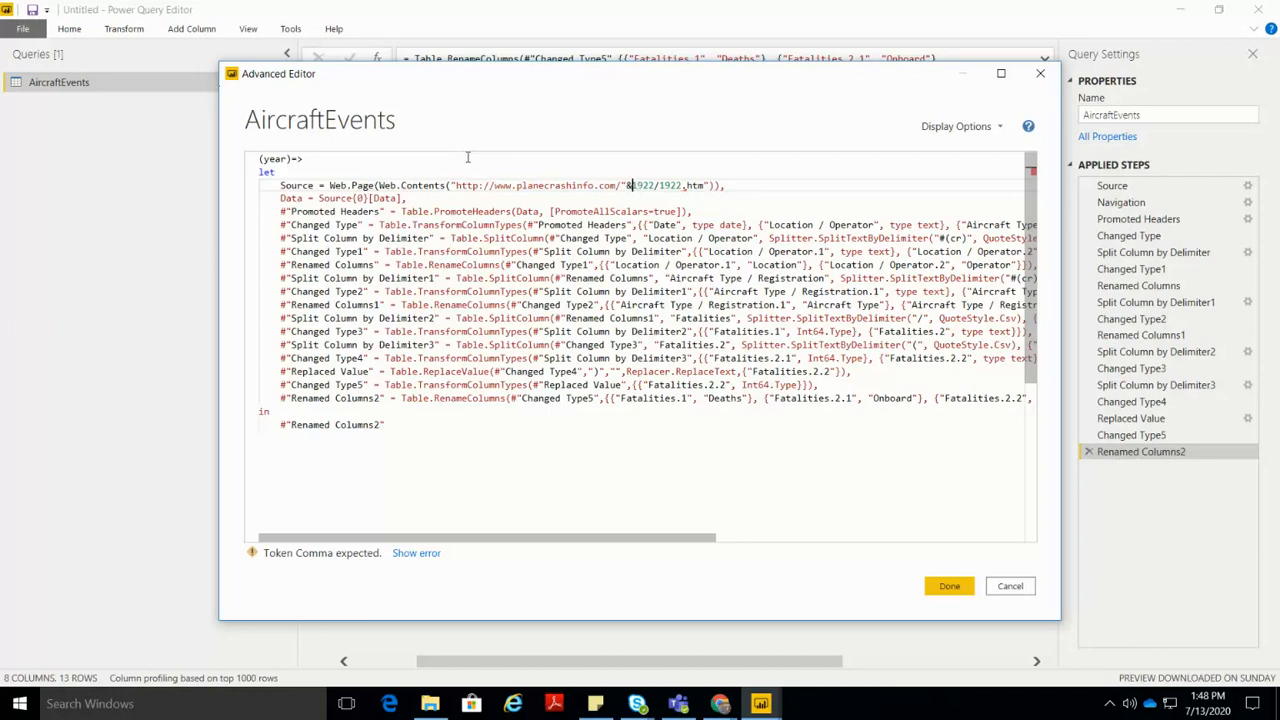
pyautogui.write('Number.To')
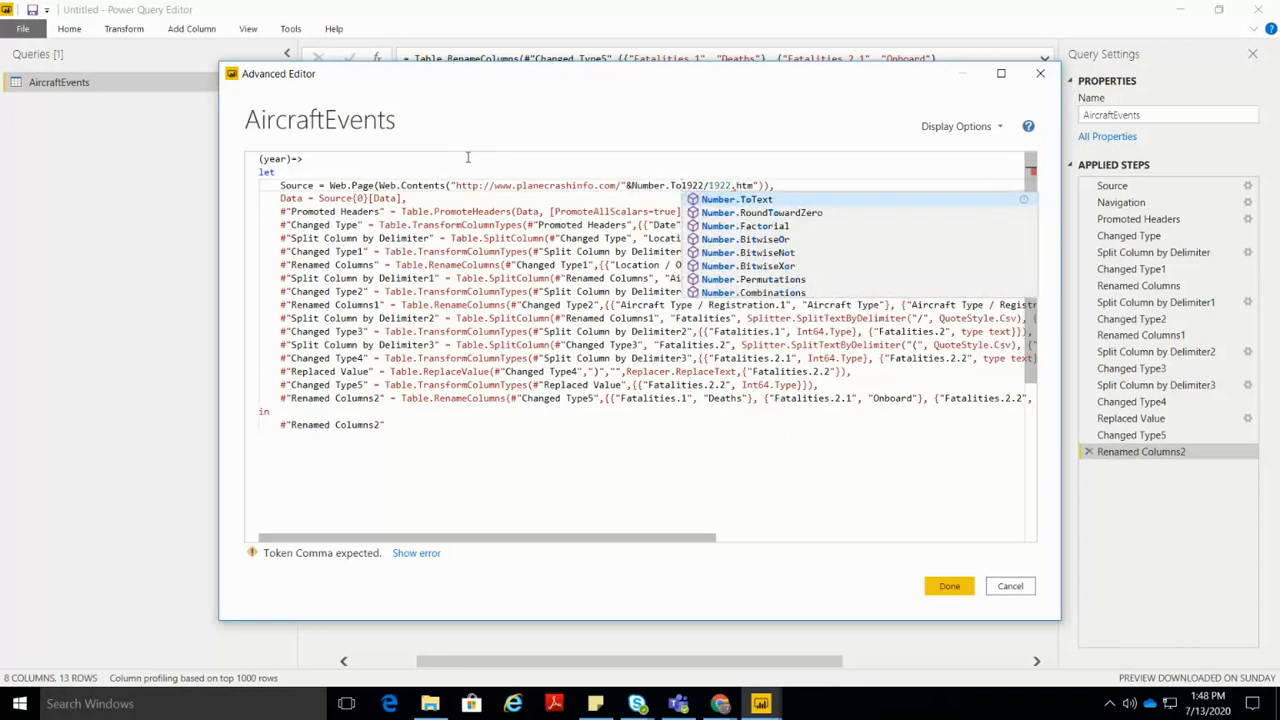
pyautogui.press('Tab')
pyautogui.write('(')
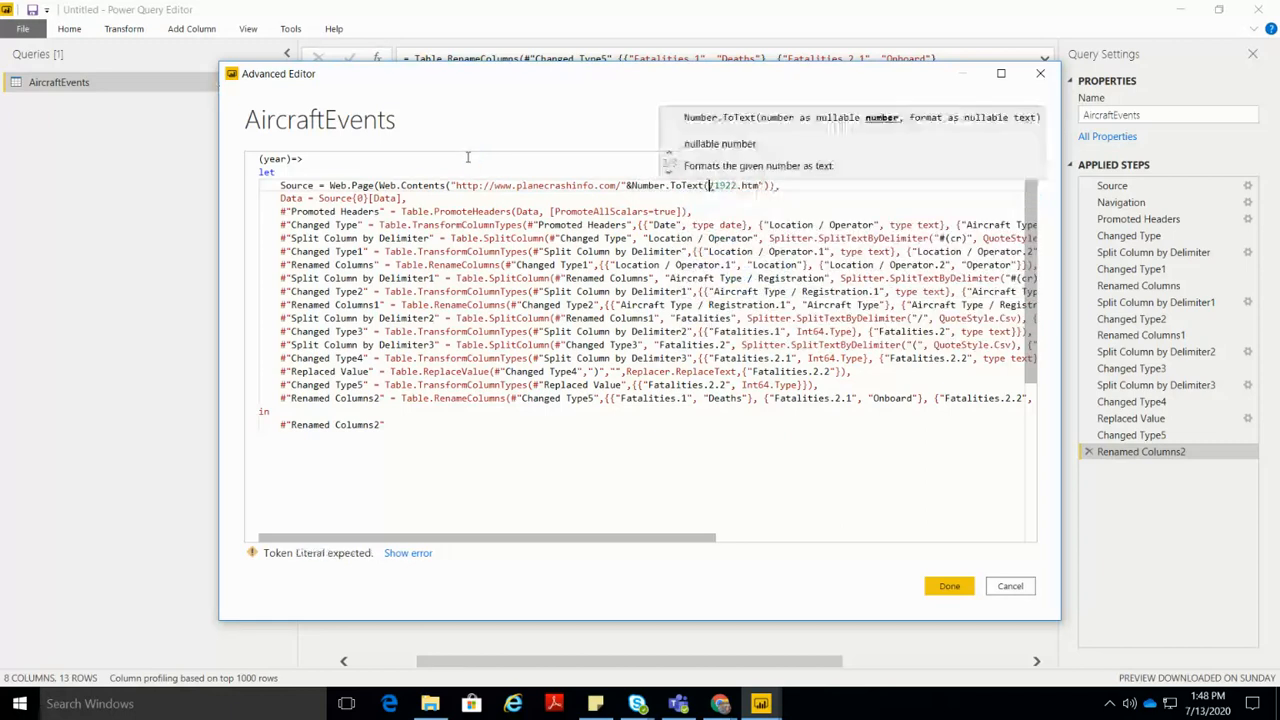
pyautogui.write('year')
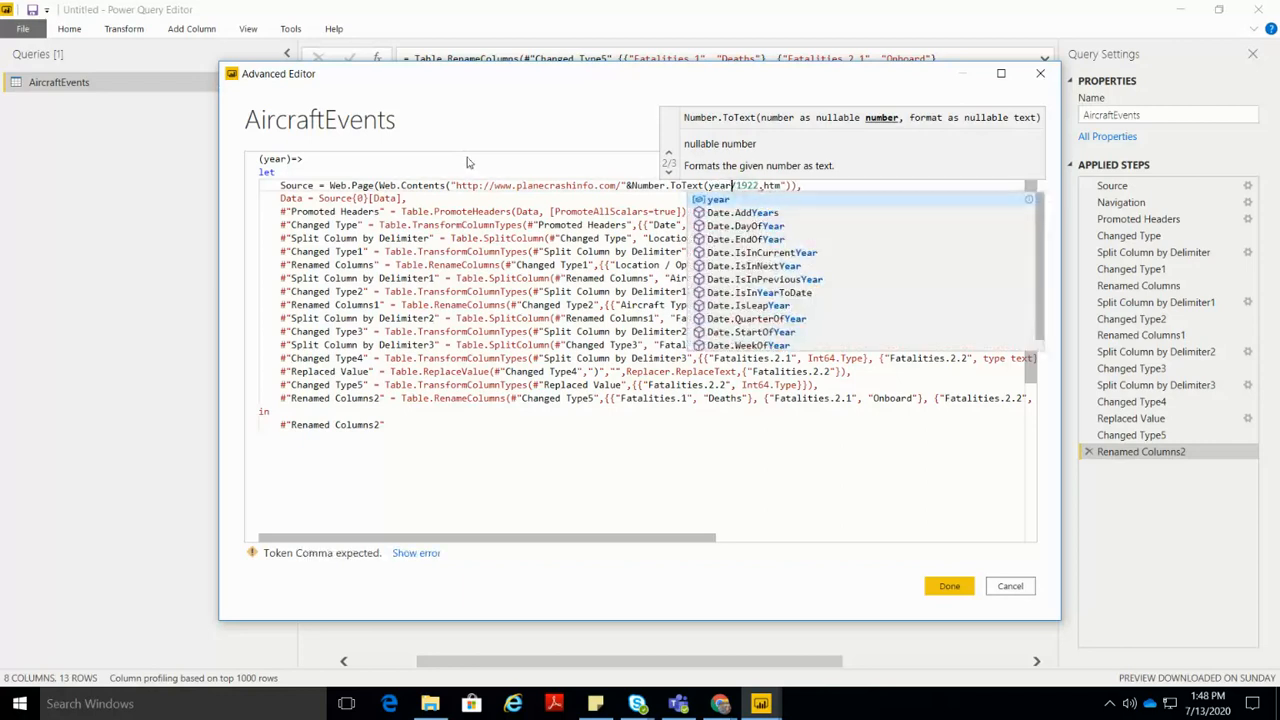
pyautogui.write(')')
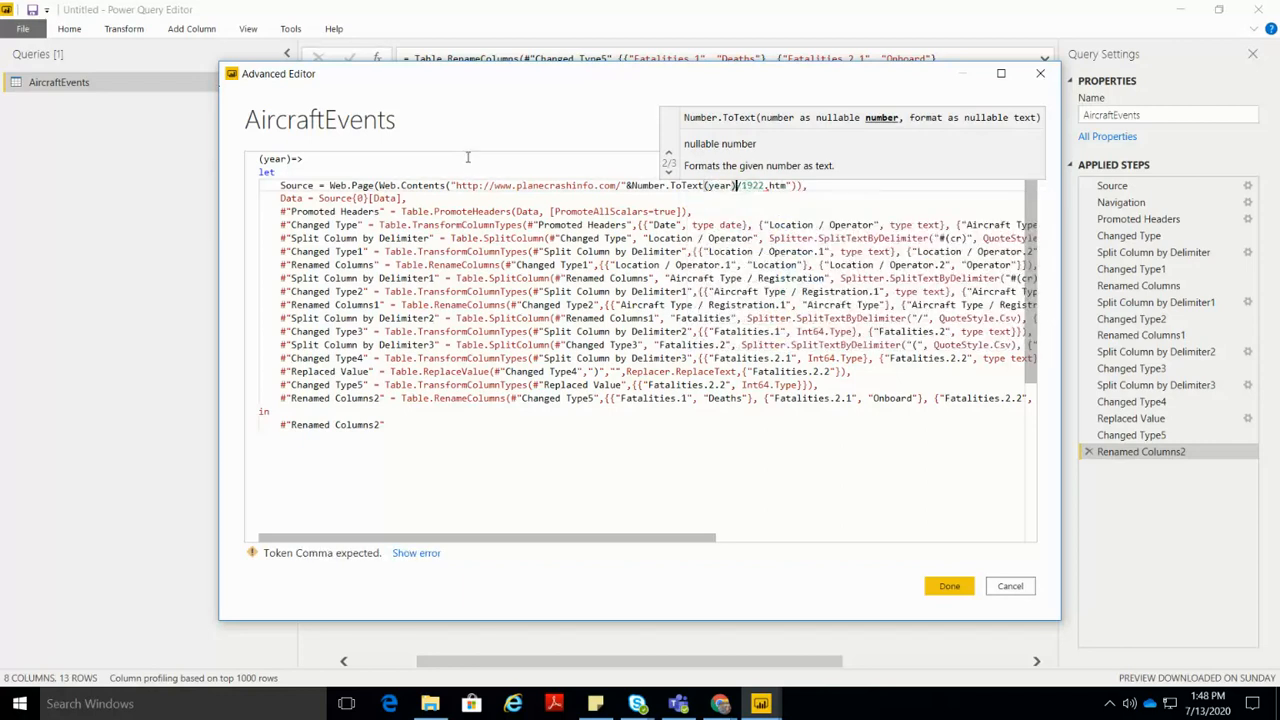
pyautogui.write('"')
pyautogui.press('Left')
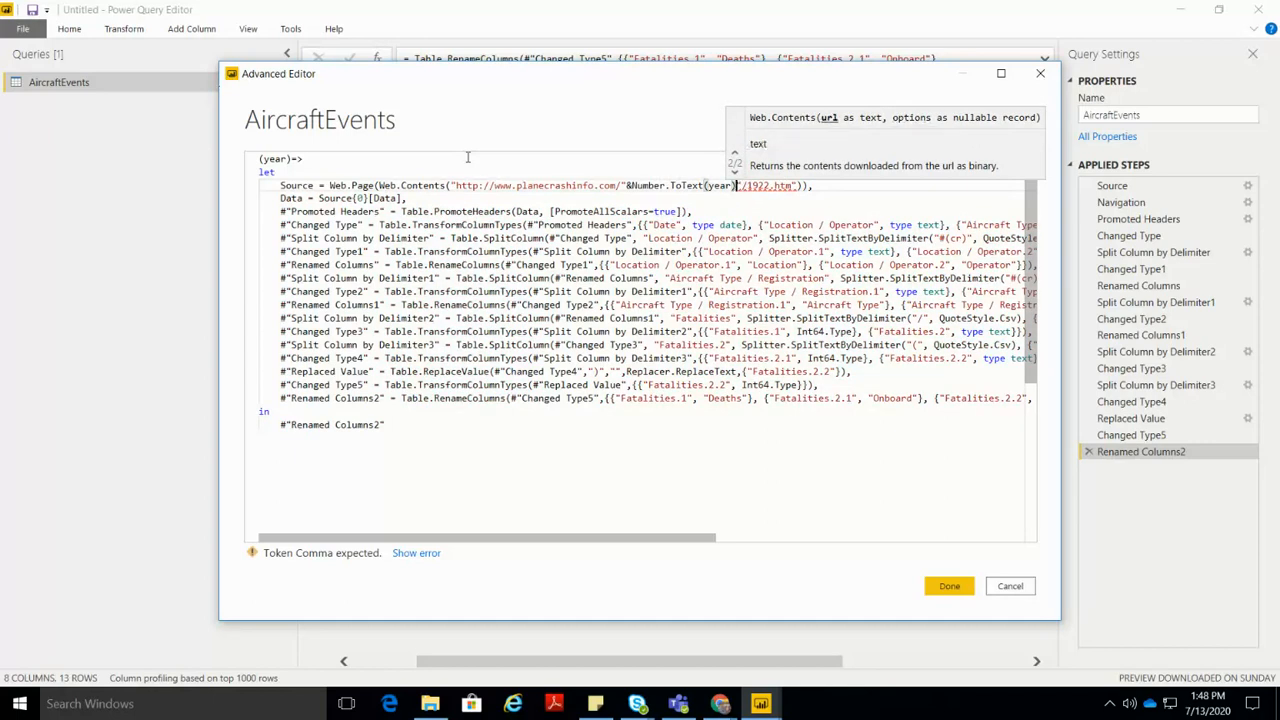
pyautogui.write('&')
# Step: Replace the file-name year 1922 in the Source URL with Number.ToText(year) joined to ".htm", and apply the query code
pyautogui.press('Right')
pyautogui.press('Right')
pyautogui.press('Right')
pyautogui.press('Right')
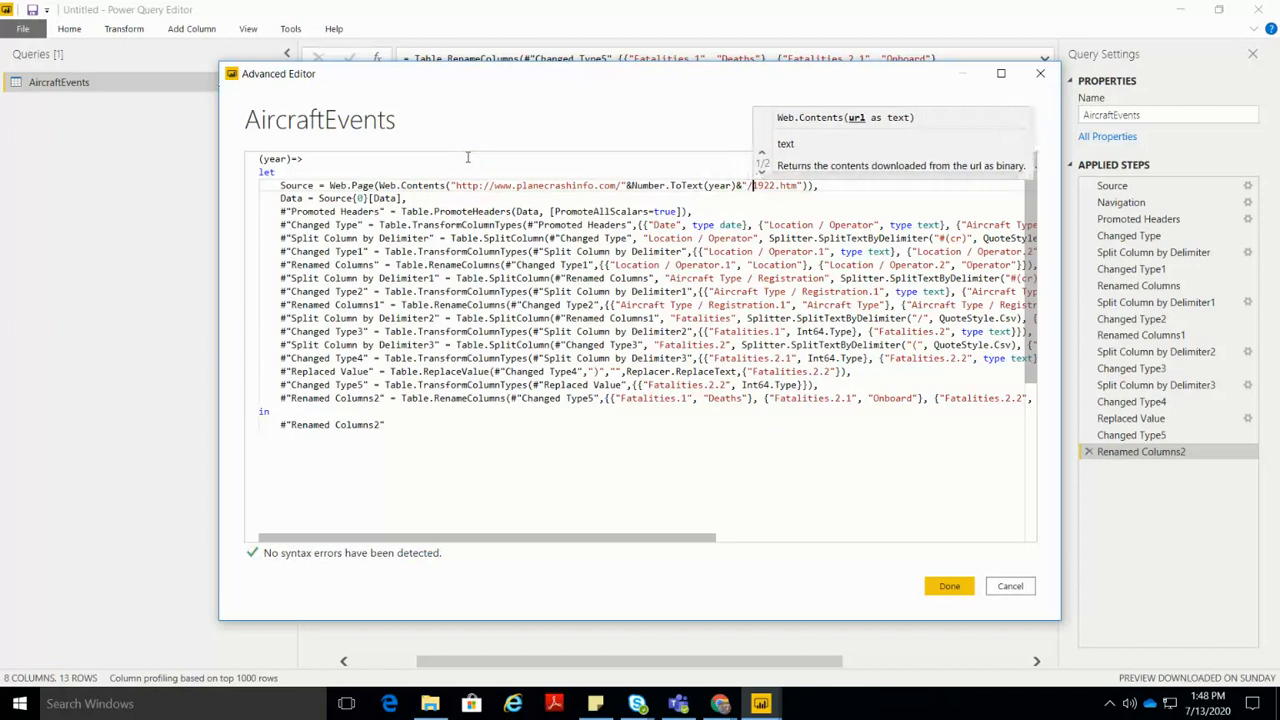
pyautogui.press('Left')
pyautogui.press('Left')
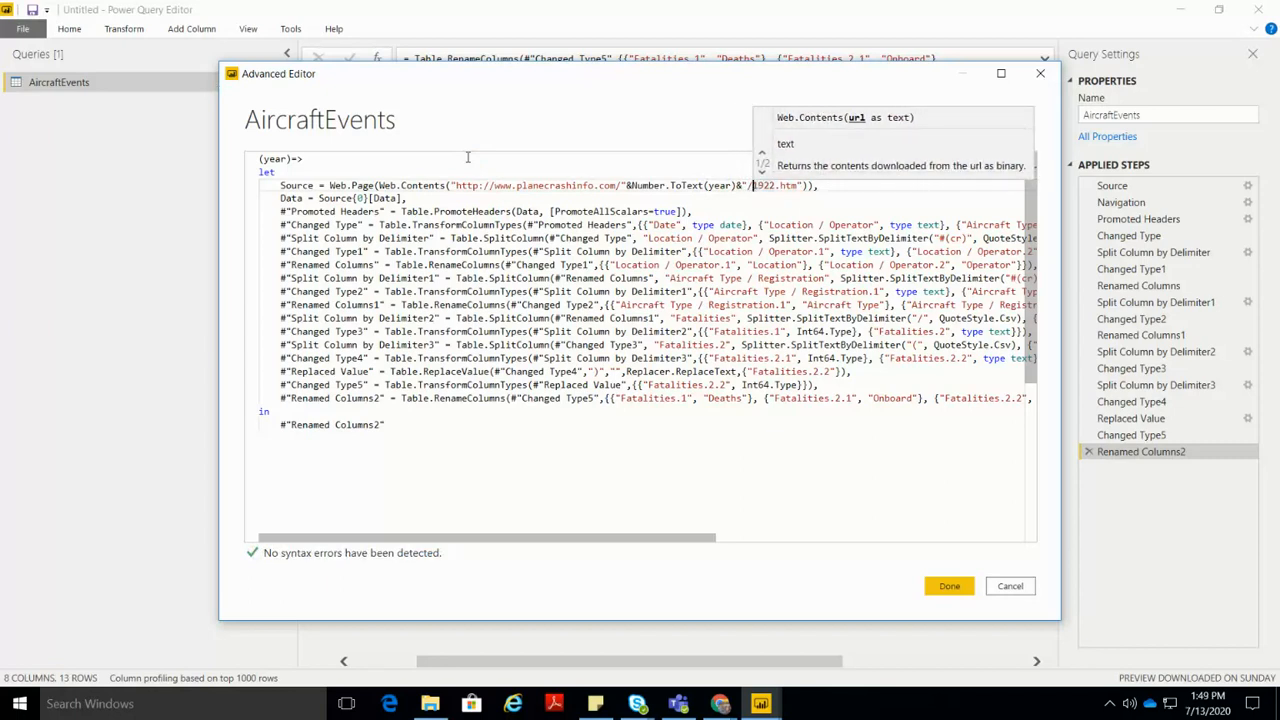
pyautogui.write('"&')
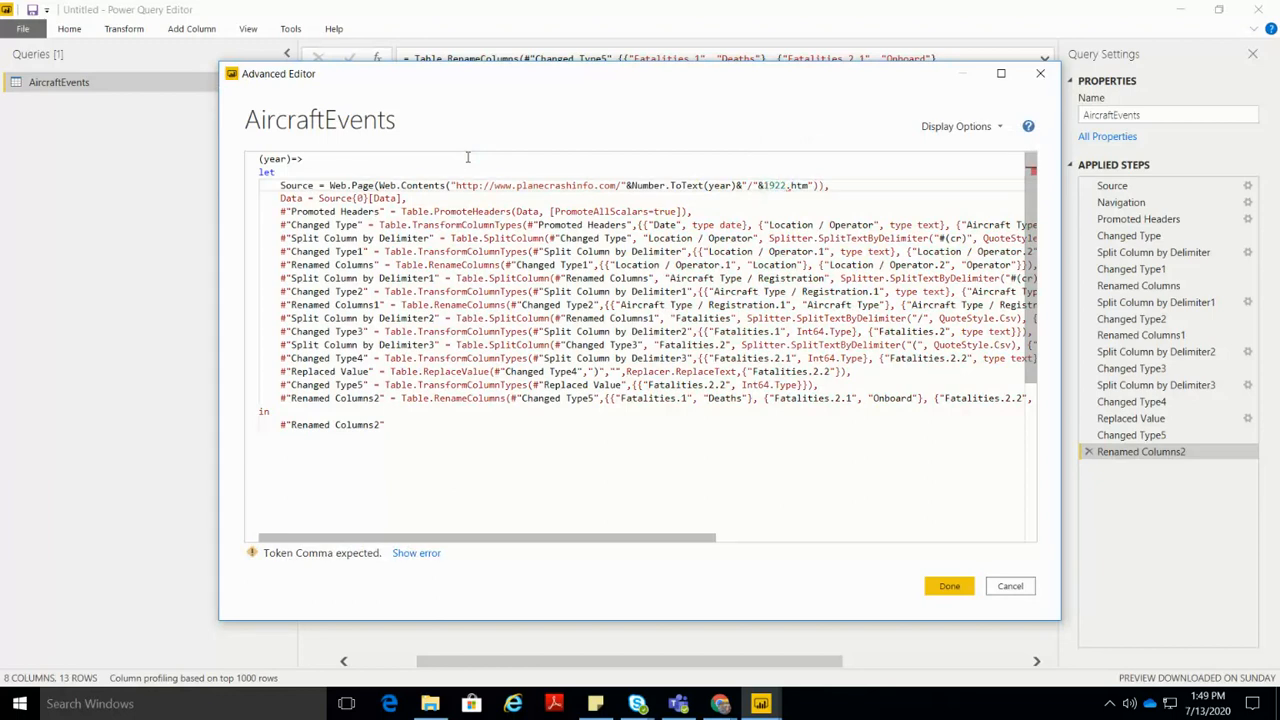
pyautogui.write('Number.')
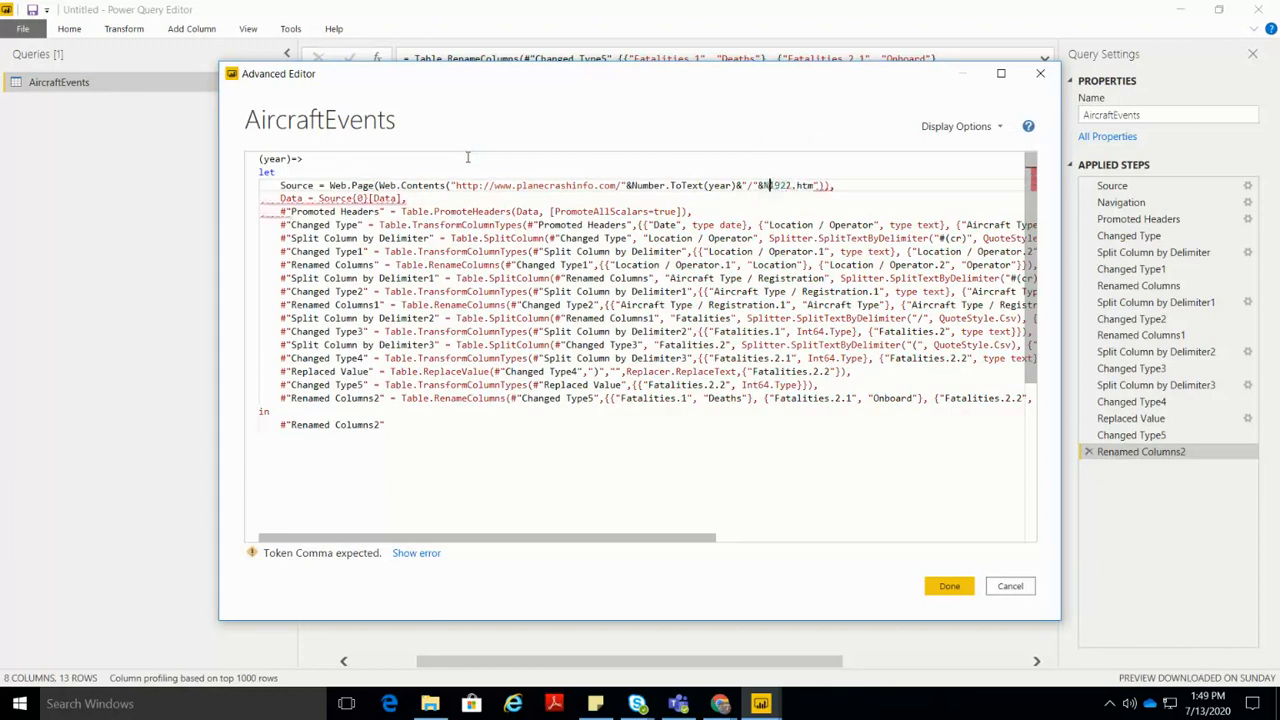
pyautogui.write('To')
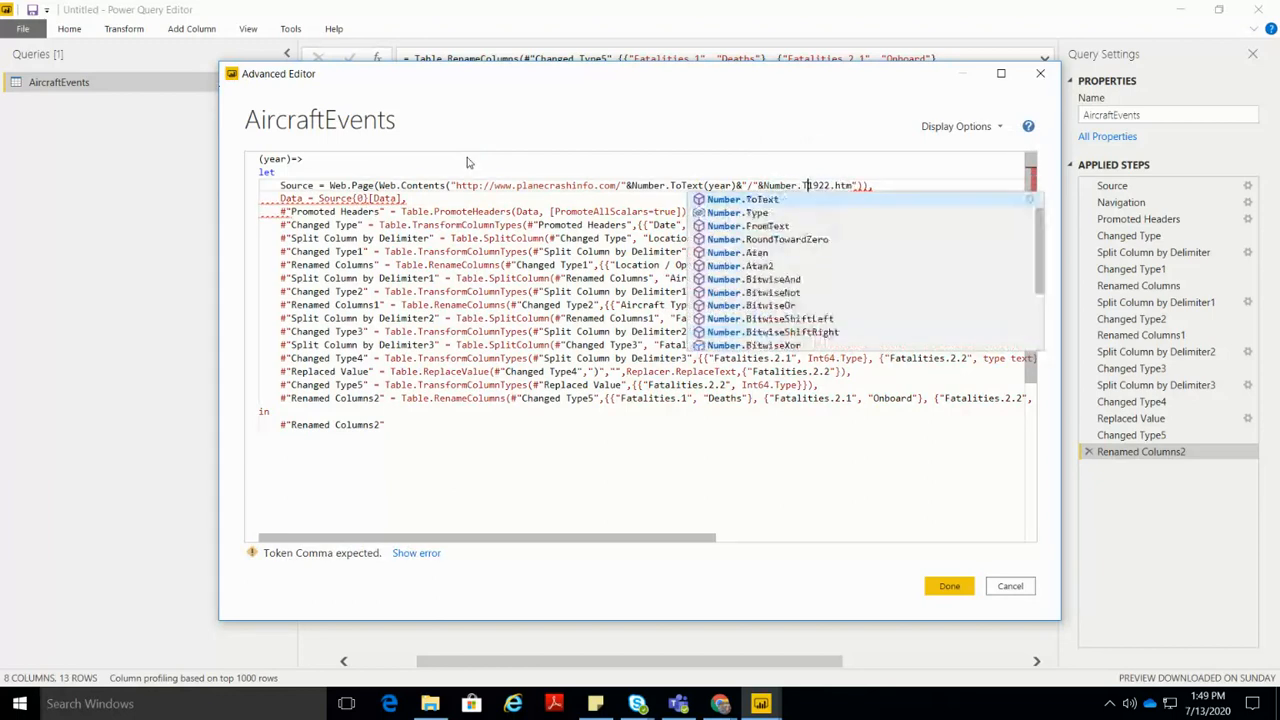
pyautogui.press('Tab')
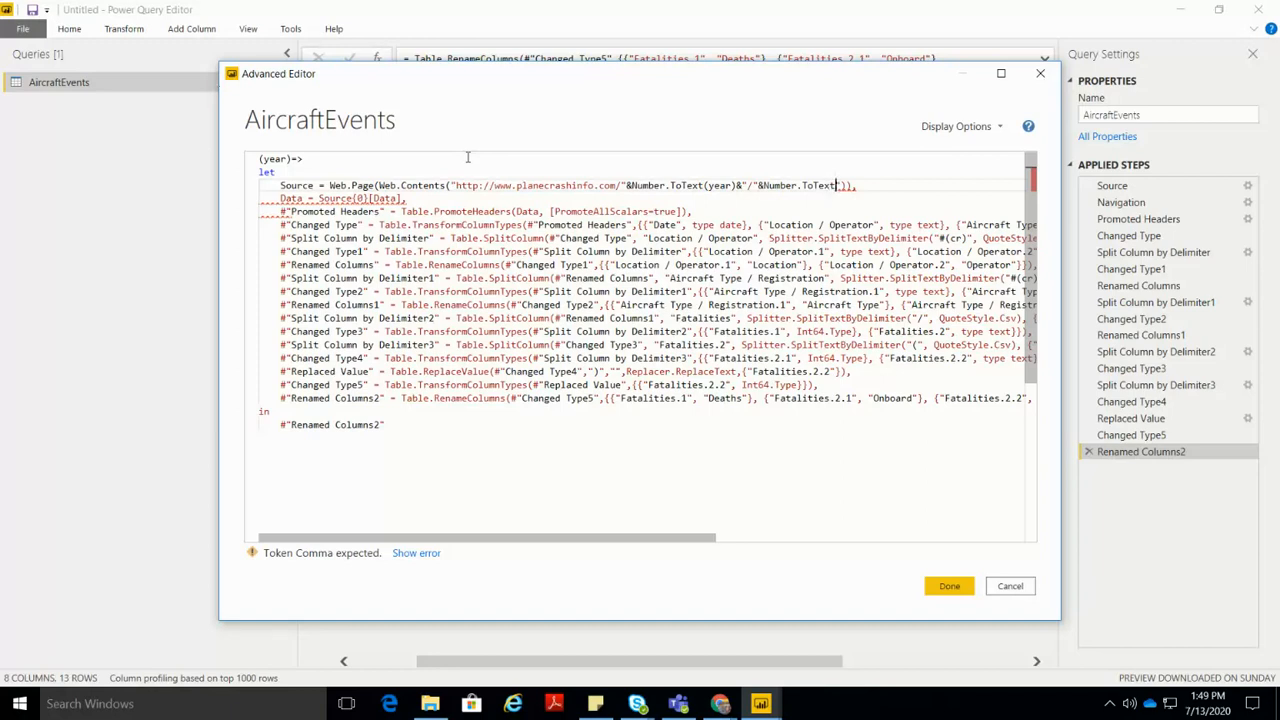
pyautogui.write('(year')
pyautogui.press('Right')
pyautogui.write('&')
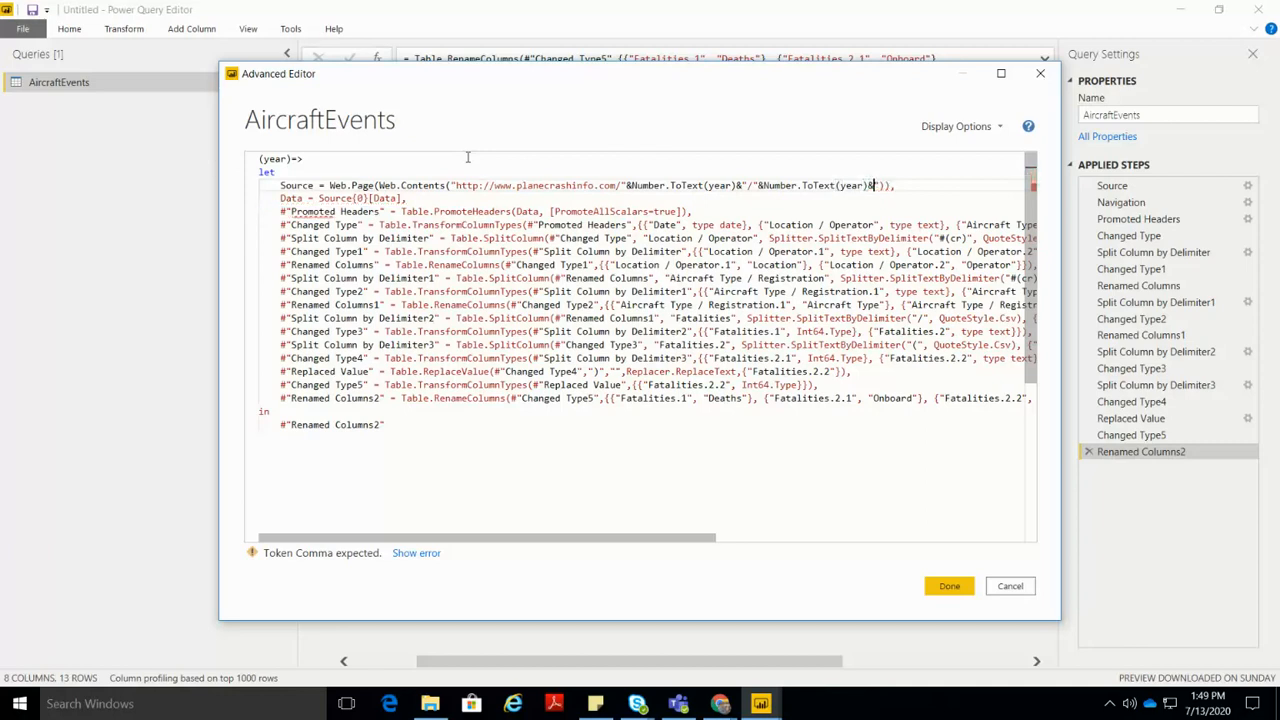
pyautogui.write('".htm')
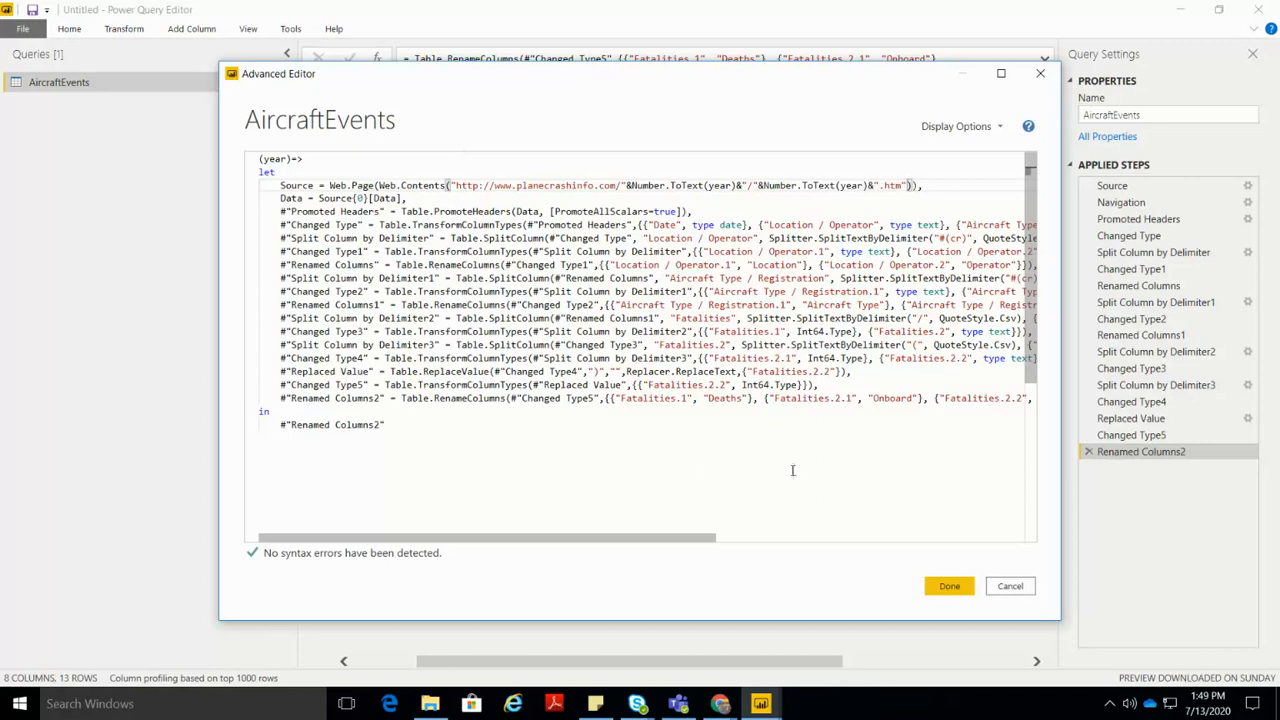
pyautogui.click(949, 588)
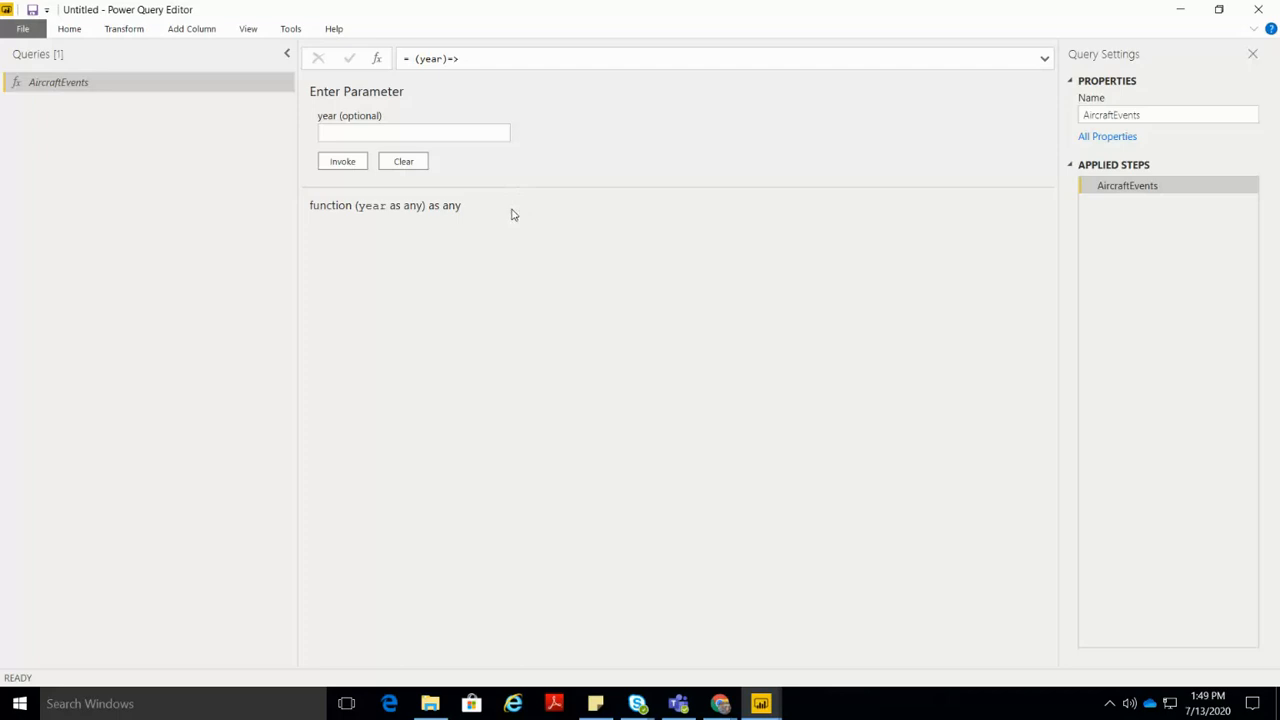
# Step: Invoke the AircraftEvents function with the year 2015
pyautogui.click(472, 125)
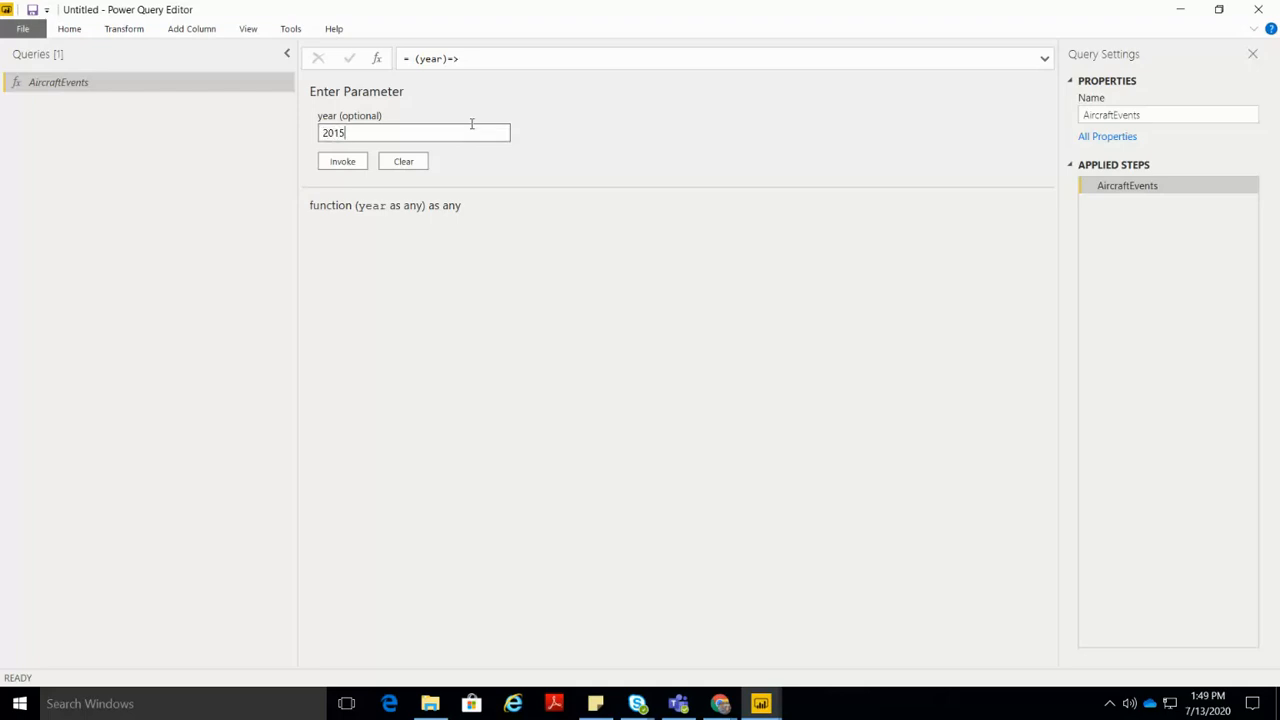
pyautogui.click(341, 162)
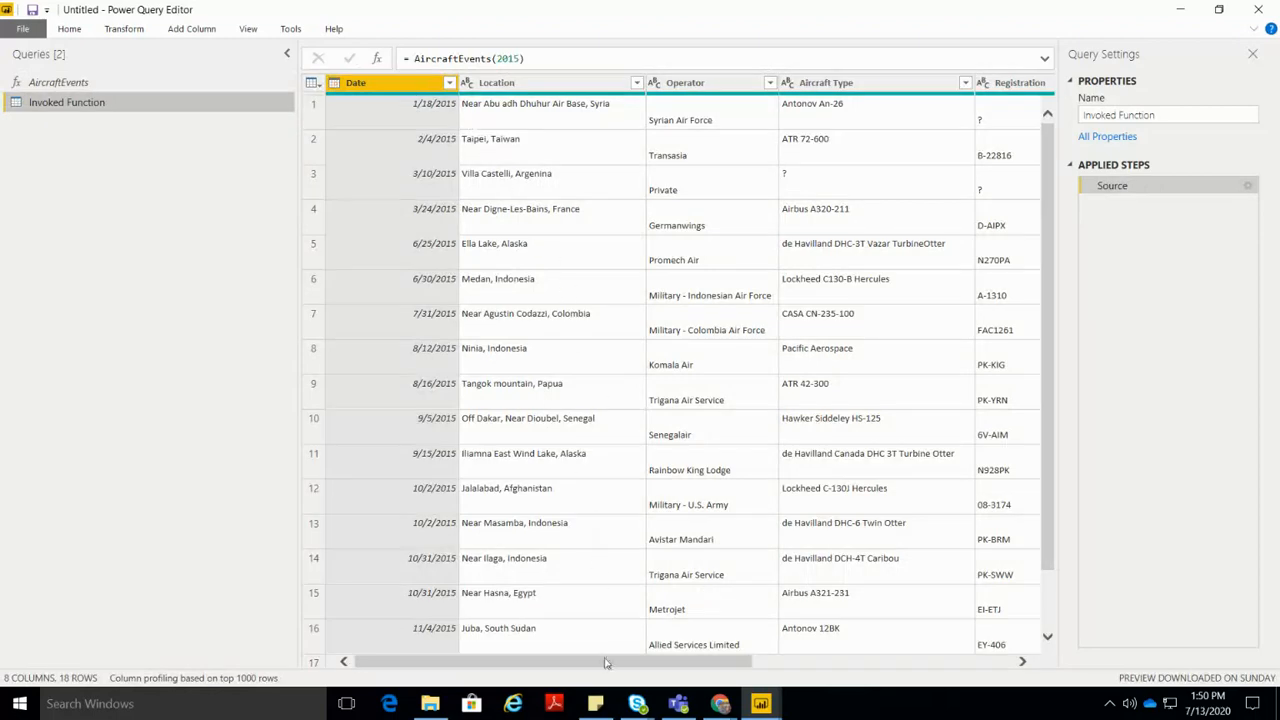
pyautogui.moveTo(603, 664); pyautogui.dragTo(677, 683)
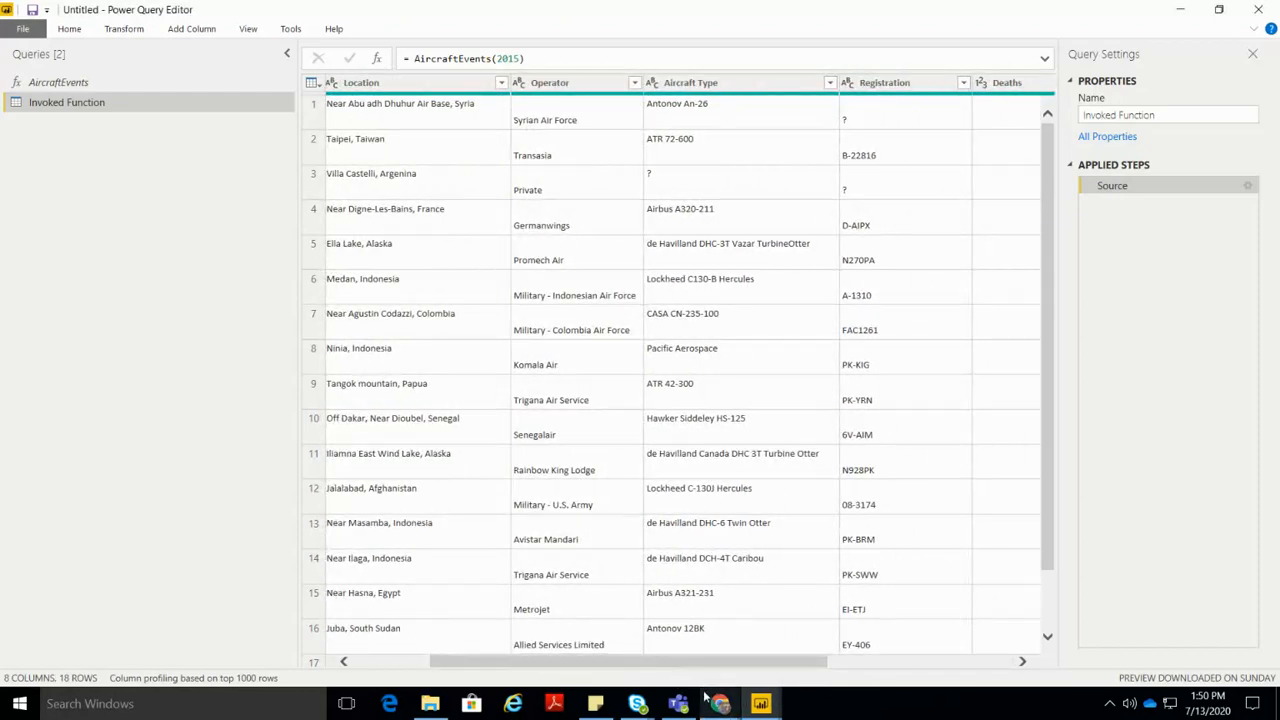
# Step: Switch to Chrome to check the 2015 accident table on planecrashinfo.com against the invoked data, and return to Power Query Editor
pyautogui.click(718, 703)
pyautogui.click(678, 679)
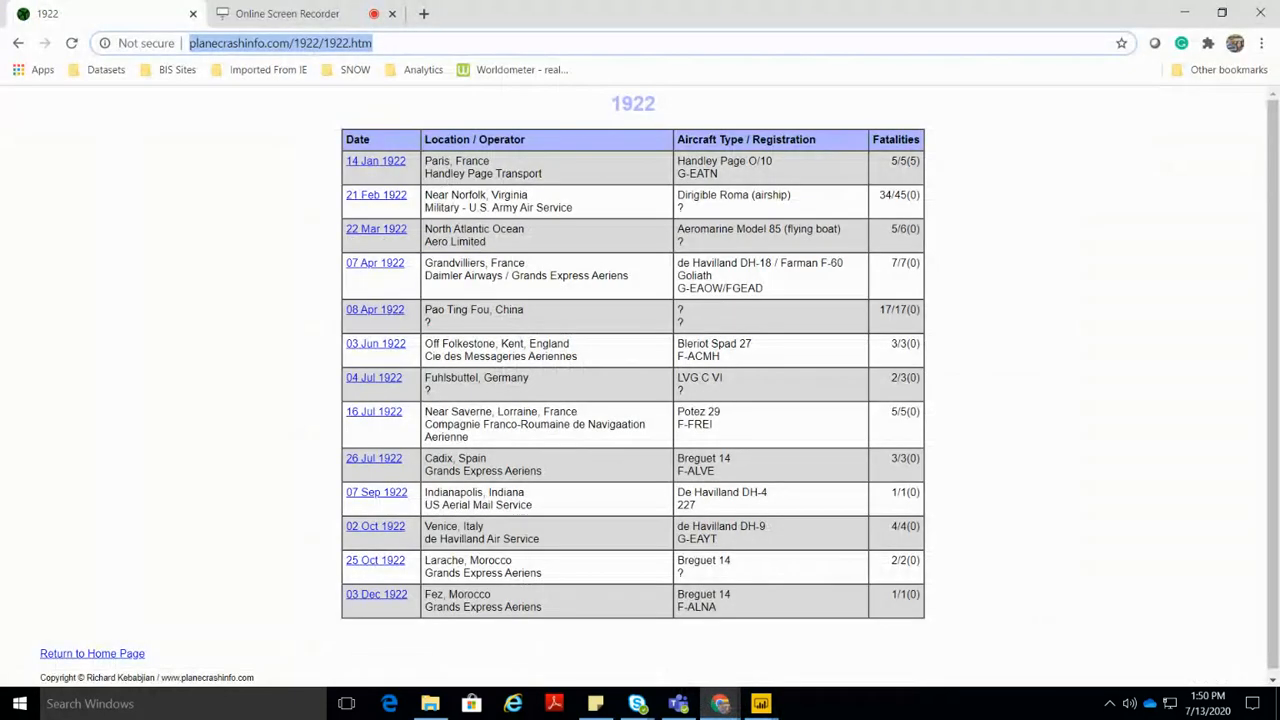
pyautogui.click(18, 45)
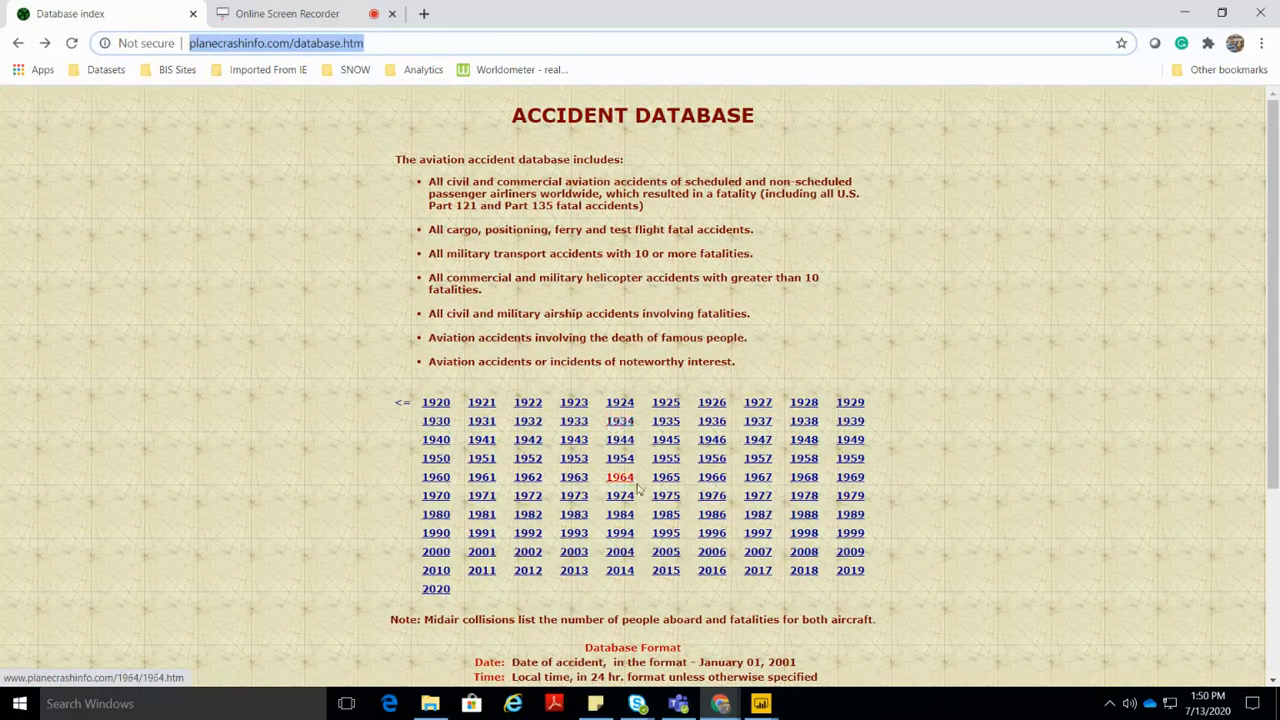
pyautogui.click(660, 572)
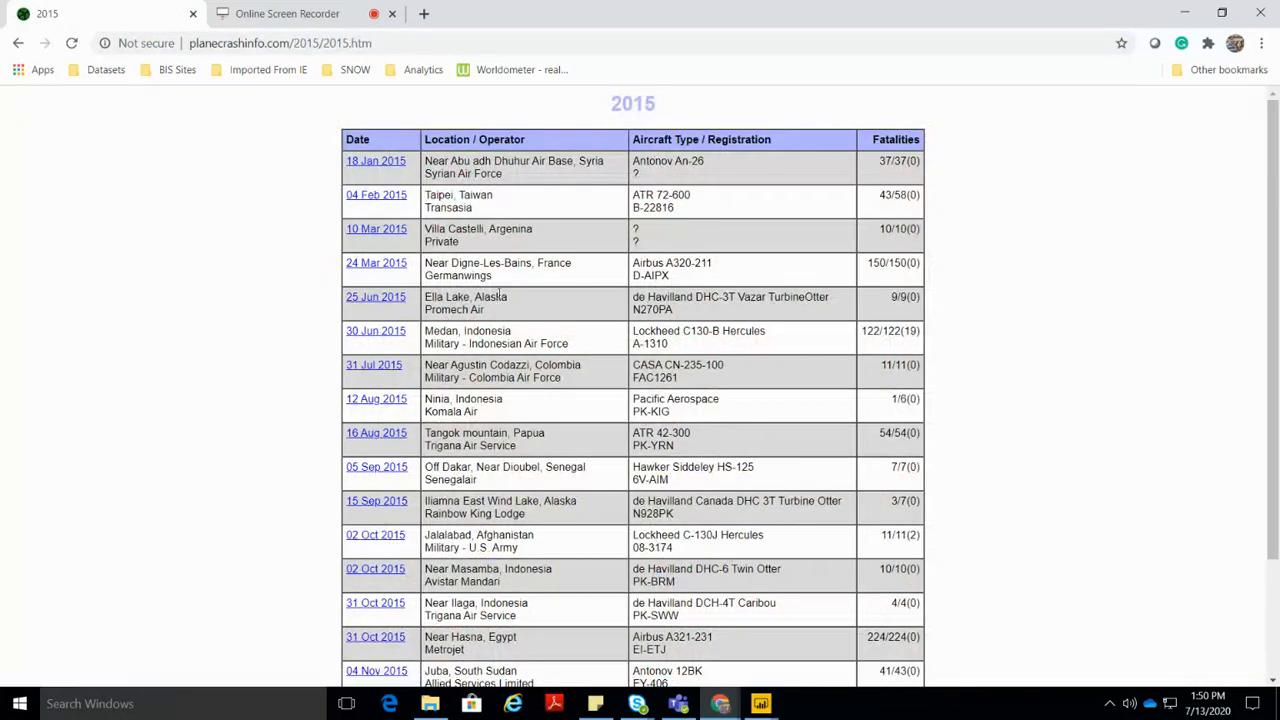
pyautogui.click(18, 43)
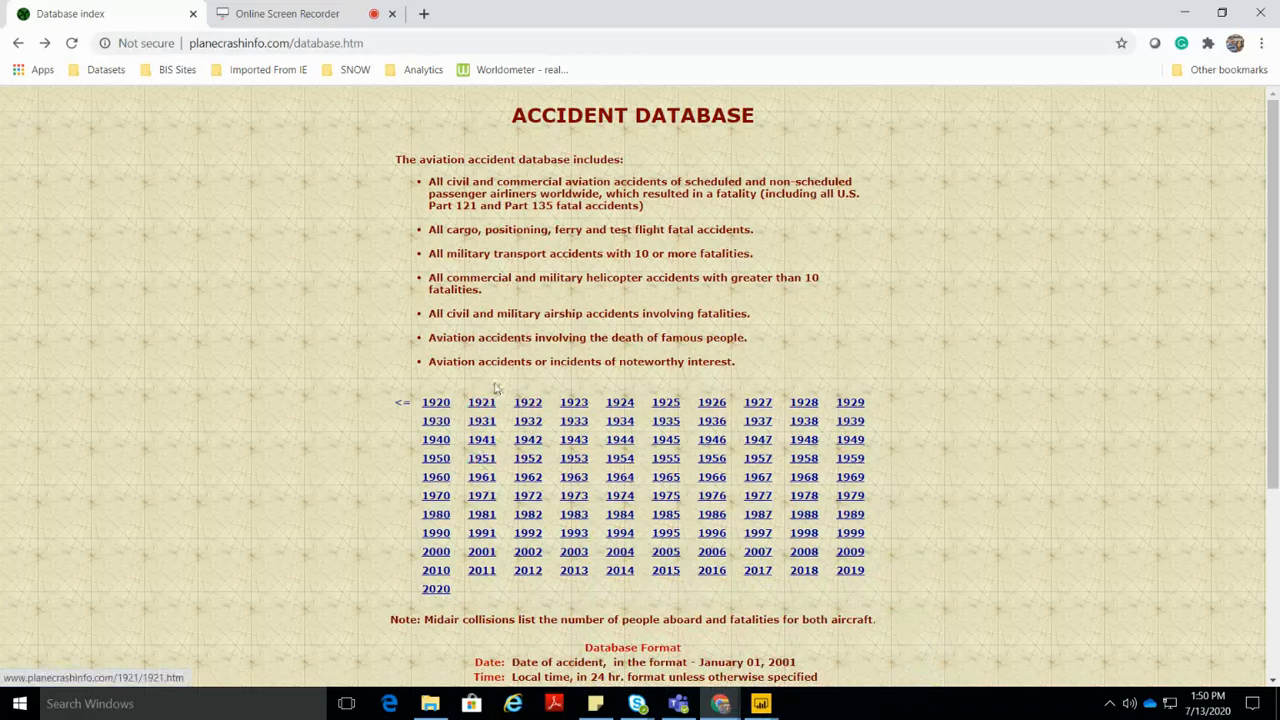
pyautogui.moveTo(760, 703)
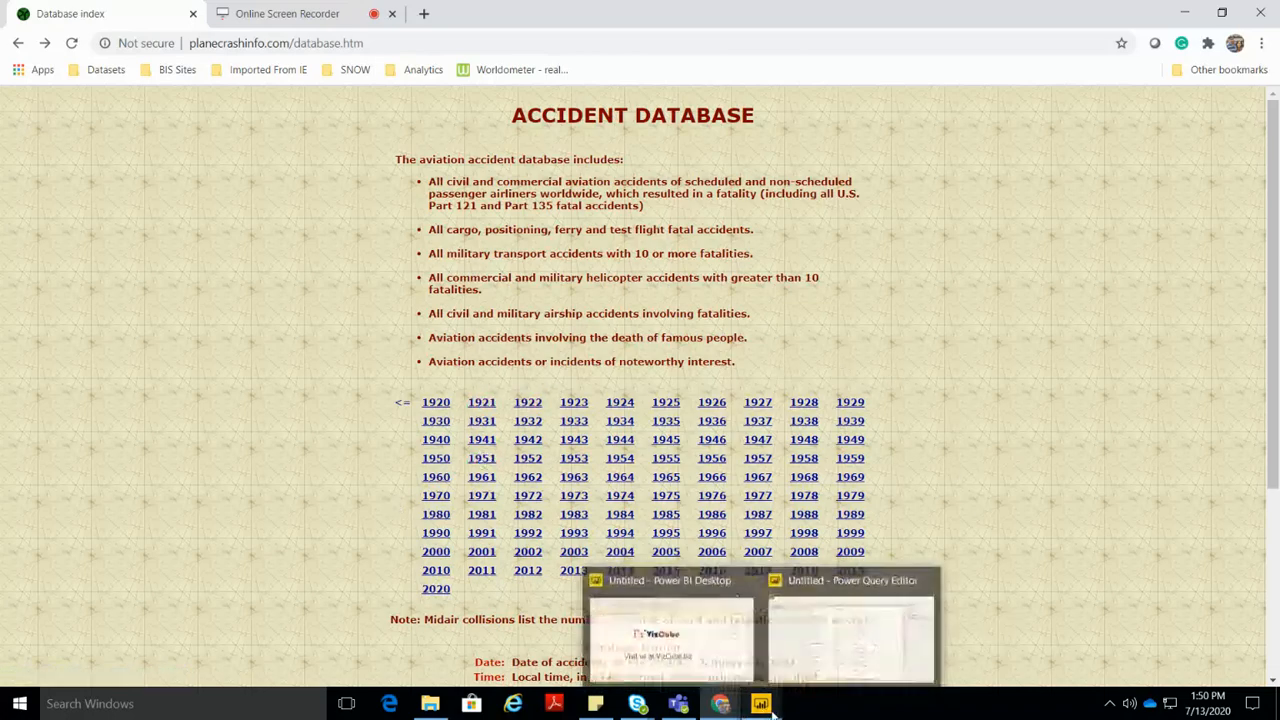
pyautogui.click(833, 638)
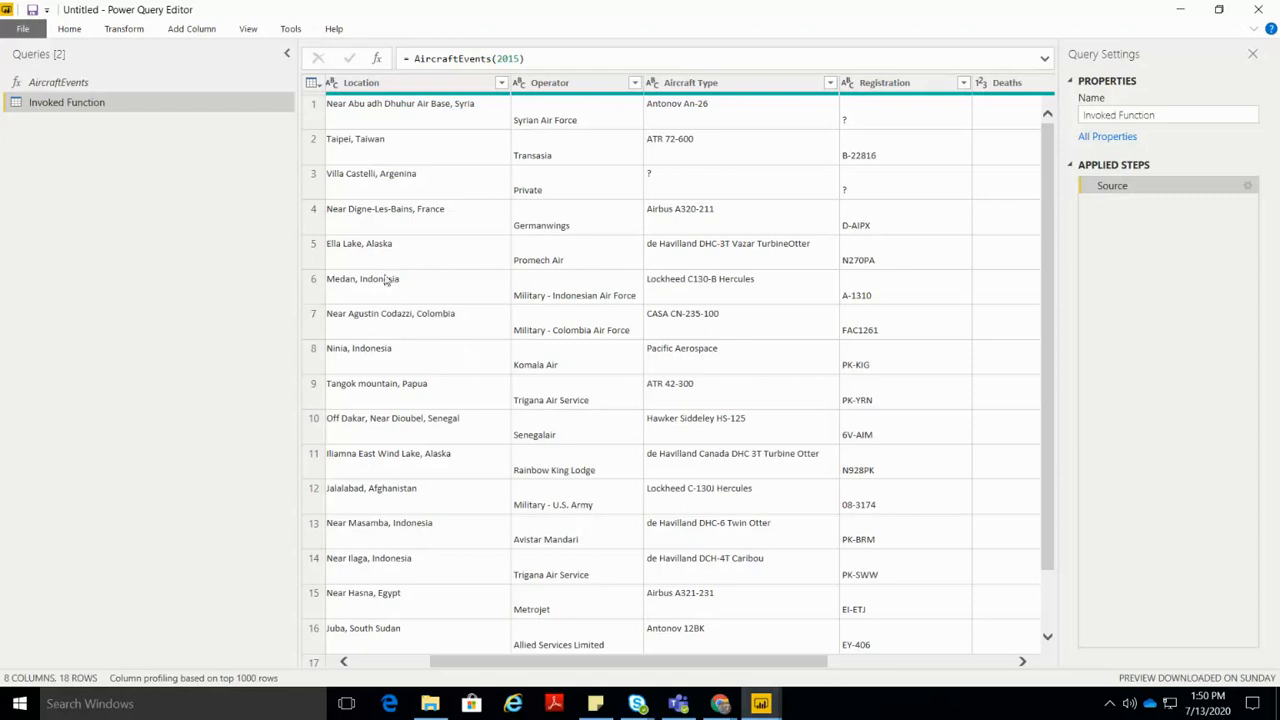
# Step: Delete the Invoked Function query and select the AircraftEvents function
pyautogui.rightClick(83, 101)
pyautogui.click(143, 150)
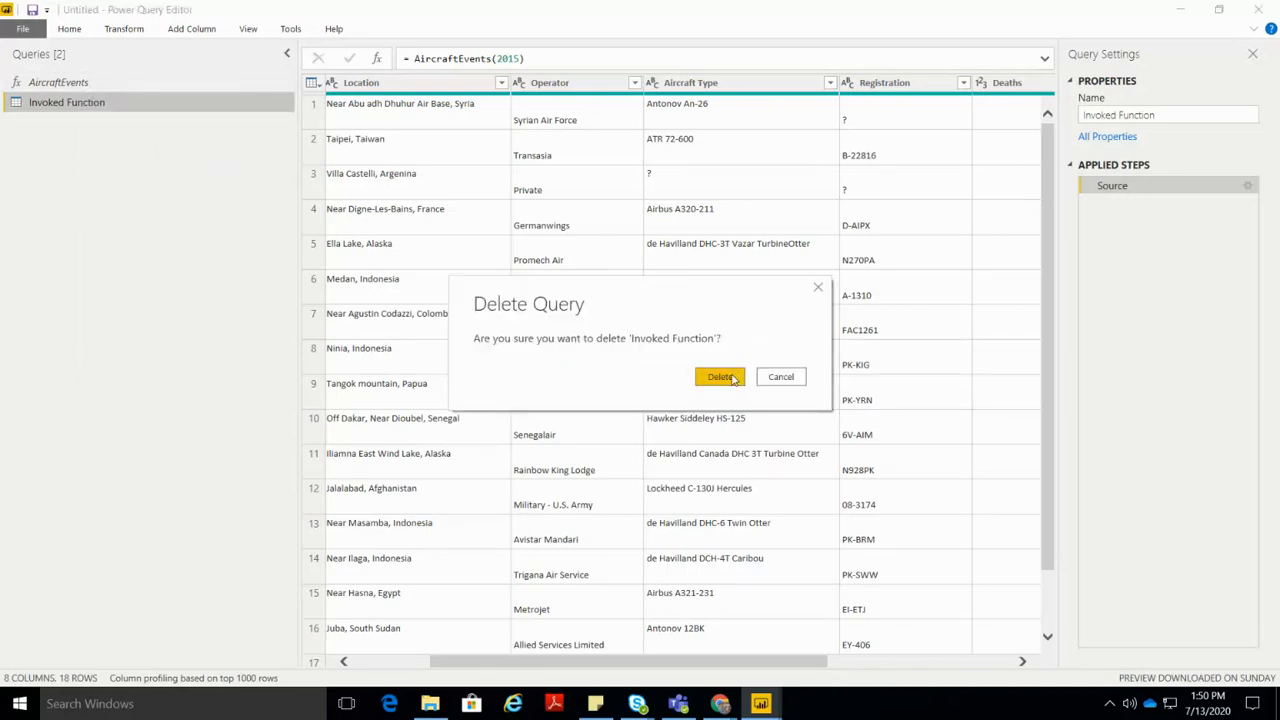
pyautogui.click(722, 377)
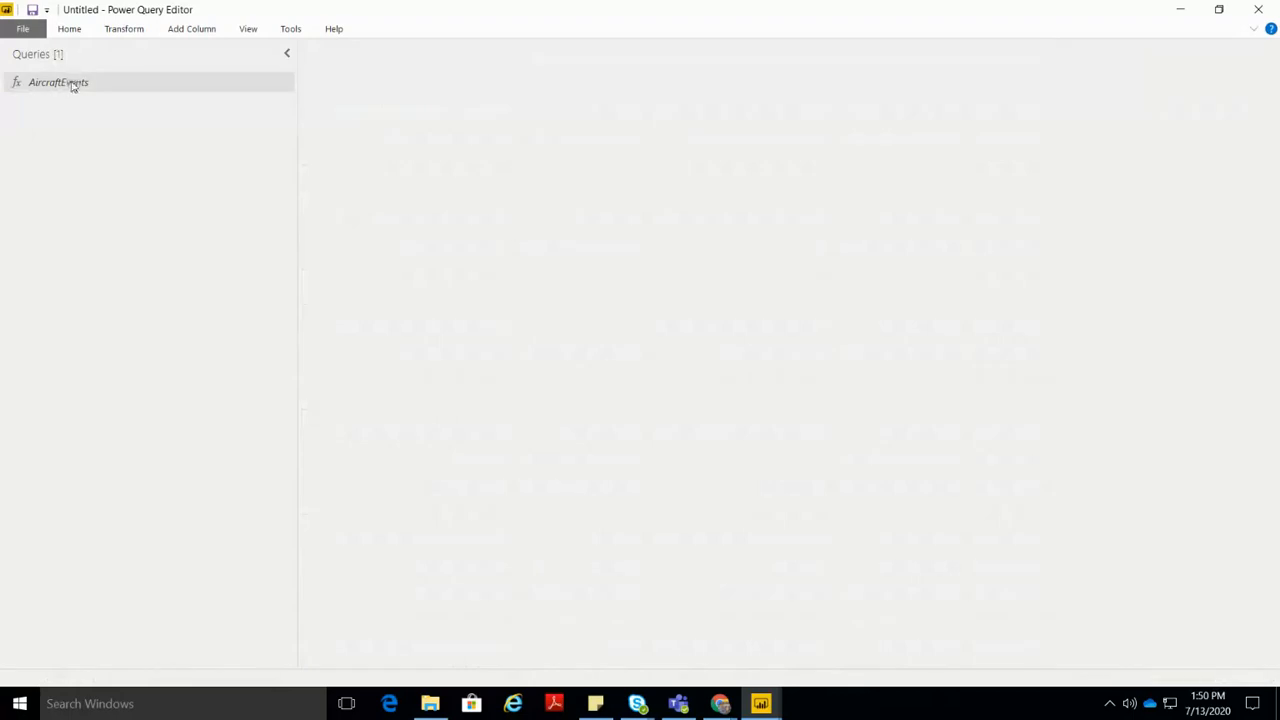
pyautogui.click(74, 86)
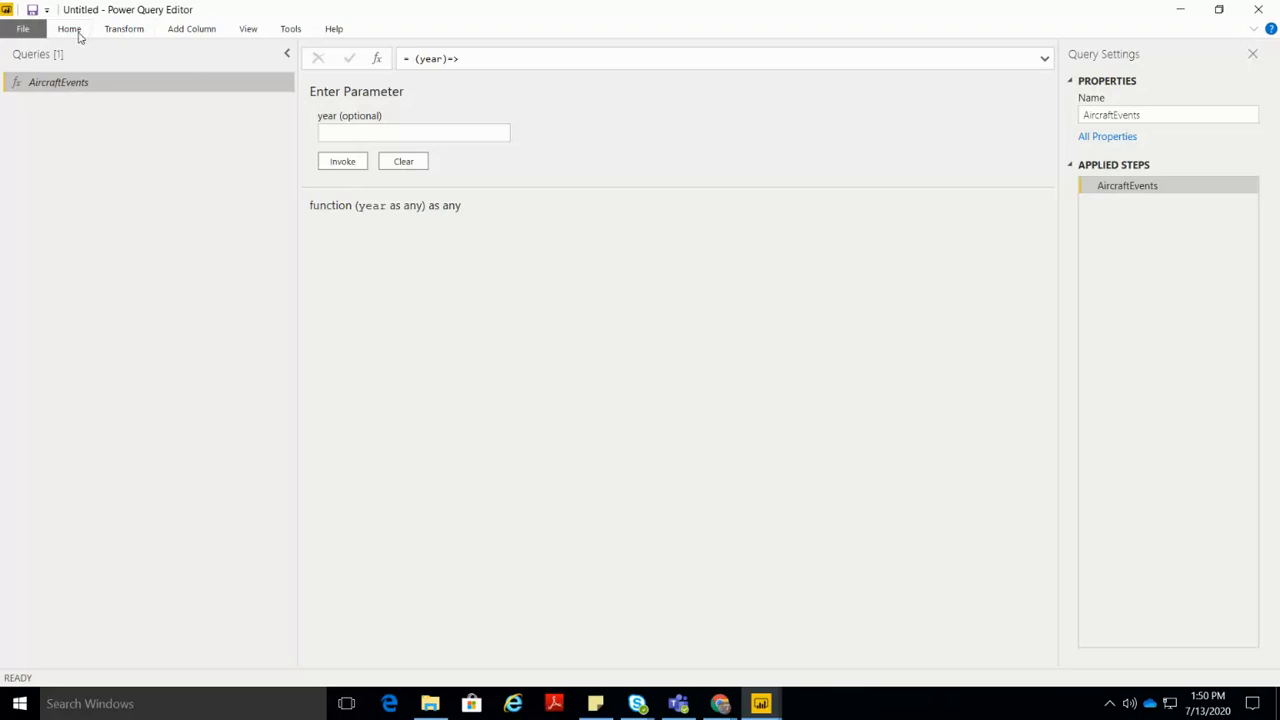
# Step: Add a new web source, copying the URL planecrashinfo.com/database.htm from Chrome into the Power Query Editor connection, and connect
pyautogui.click(69, 29)
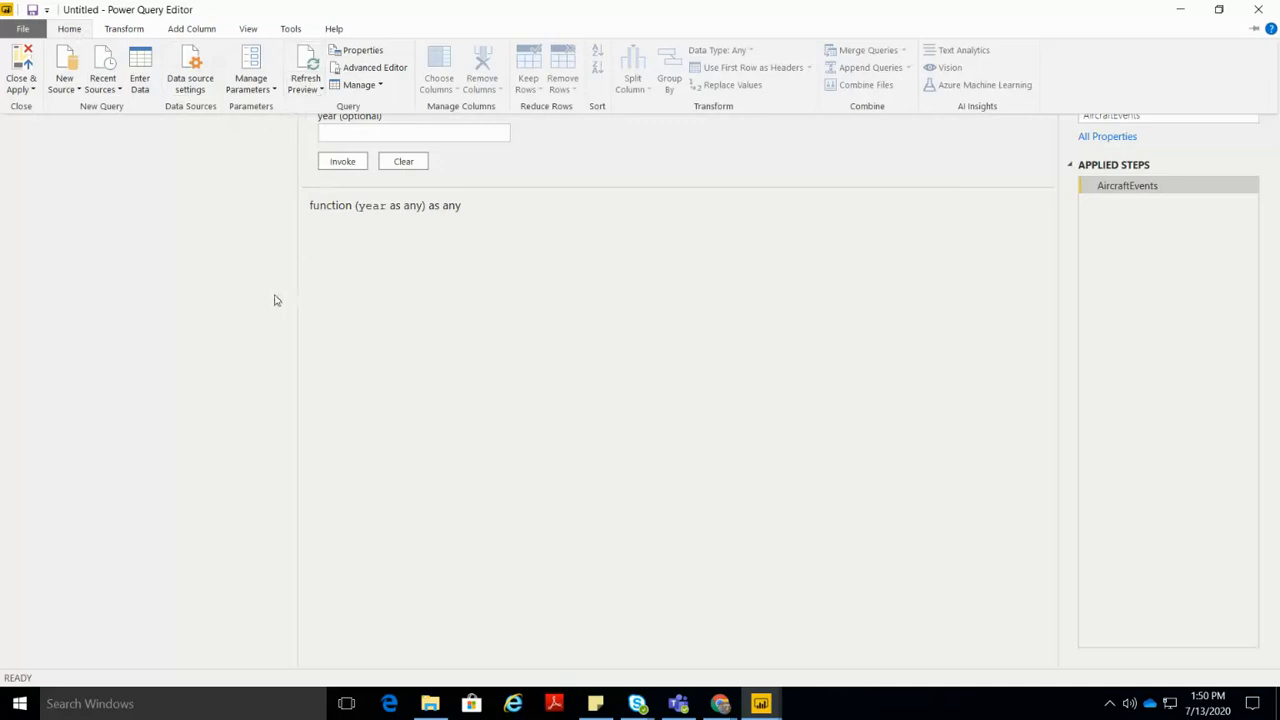
pyautogui.click(63, 84)
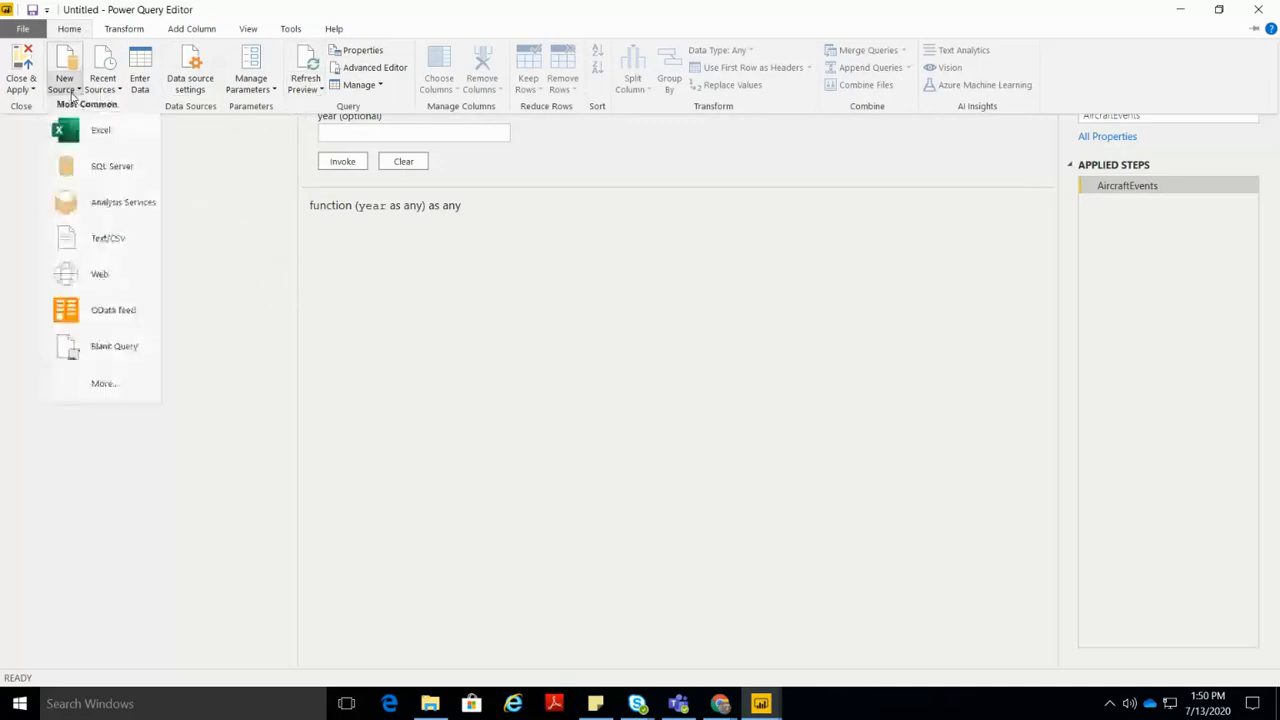
pyautogui.click(106, 276)
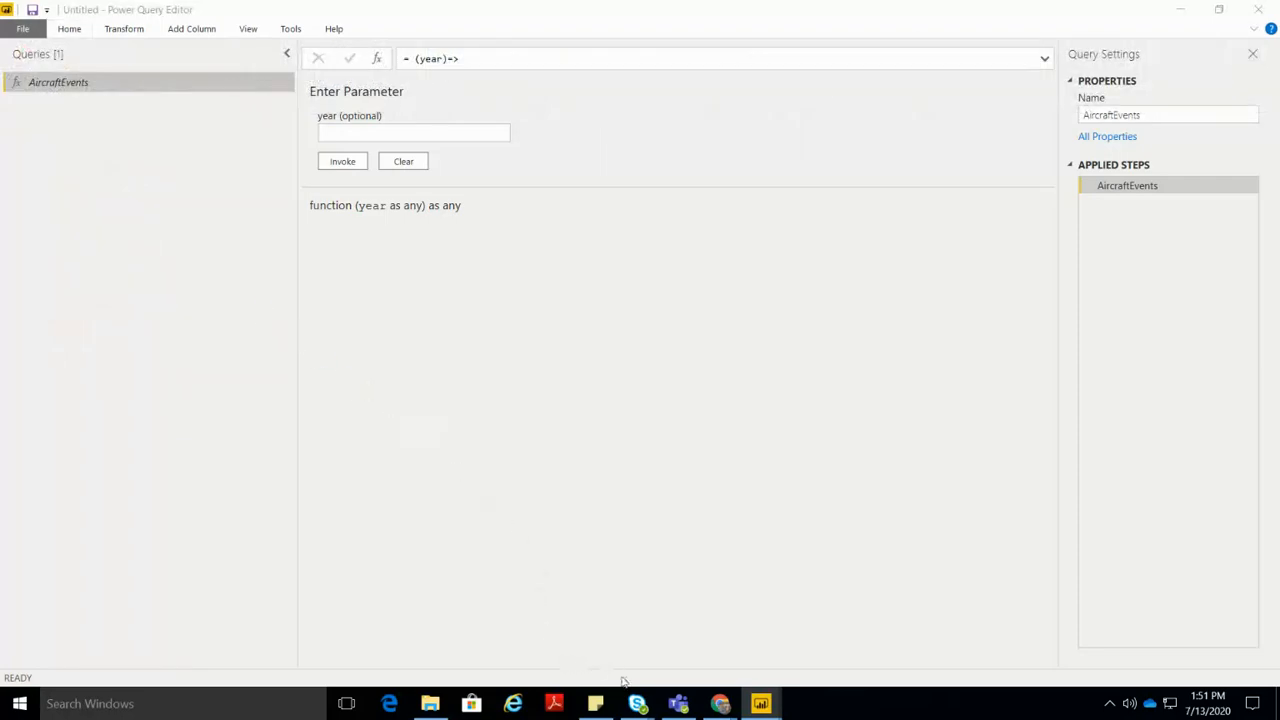
pyautogui.moveTo(722, 705)
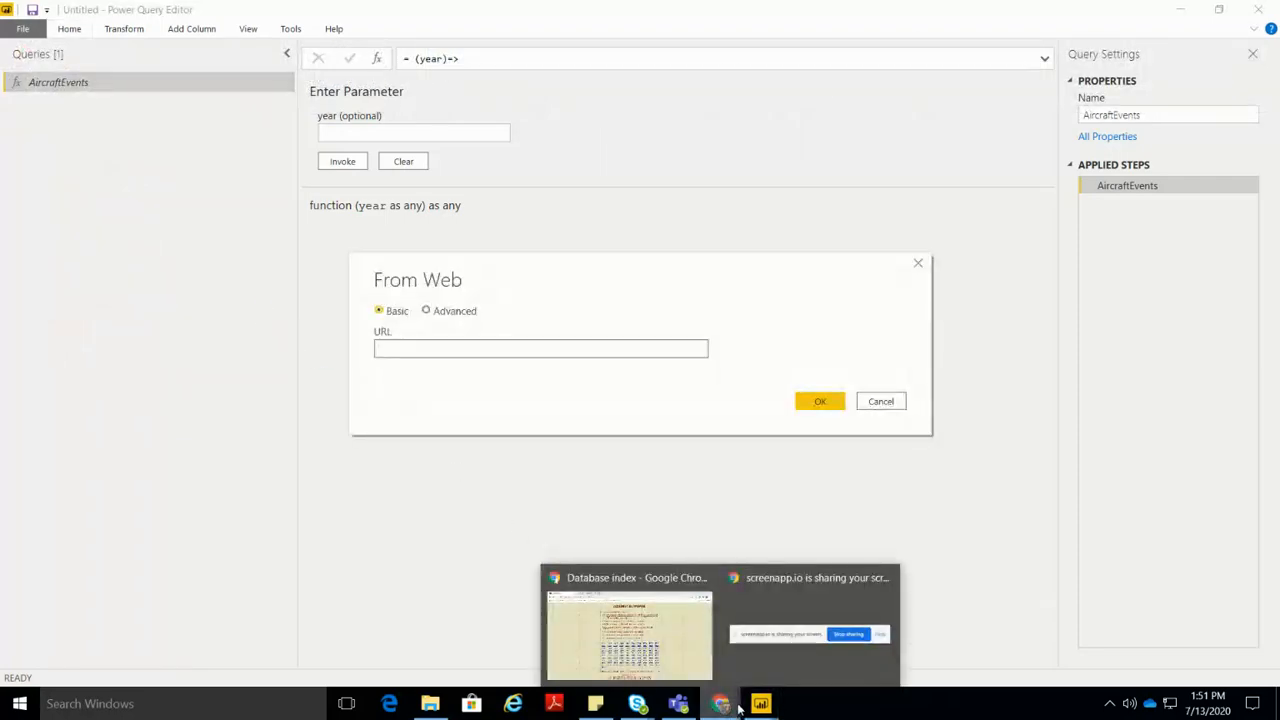
pyautogui.click(700, 640)
pyautogui.click(324, 42)
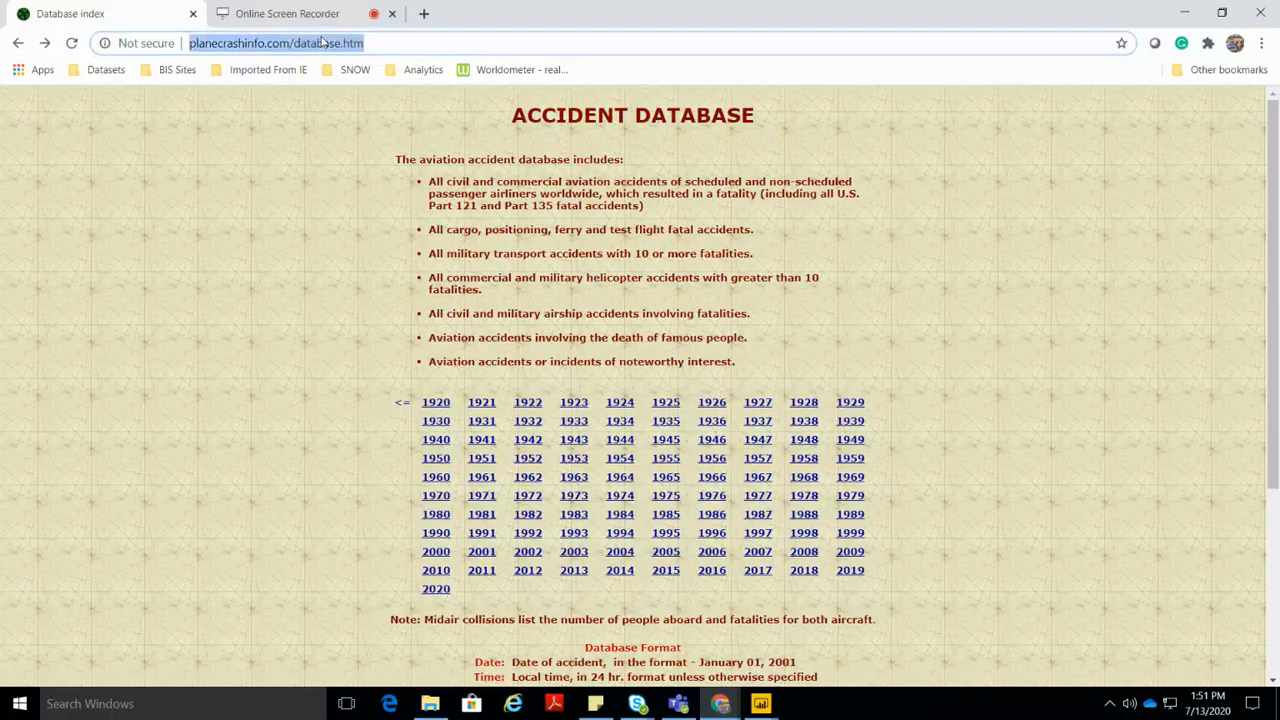
pyautogui.hotkey('ctrl', 'c')
pyautogui.hotkey('alt', 'Tab')
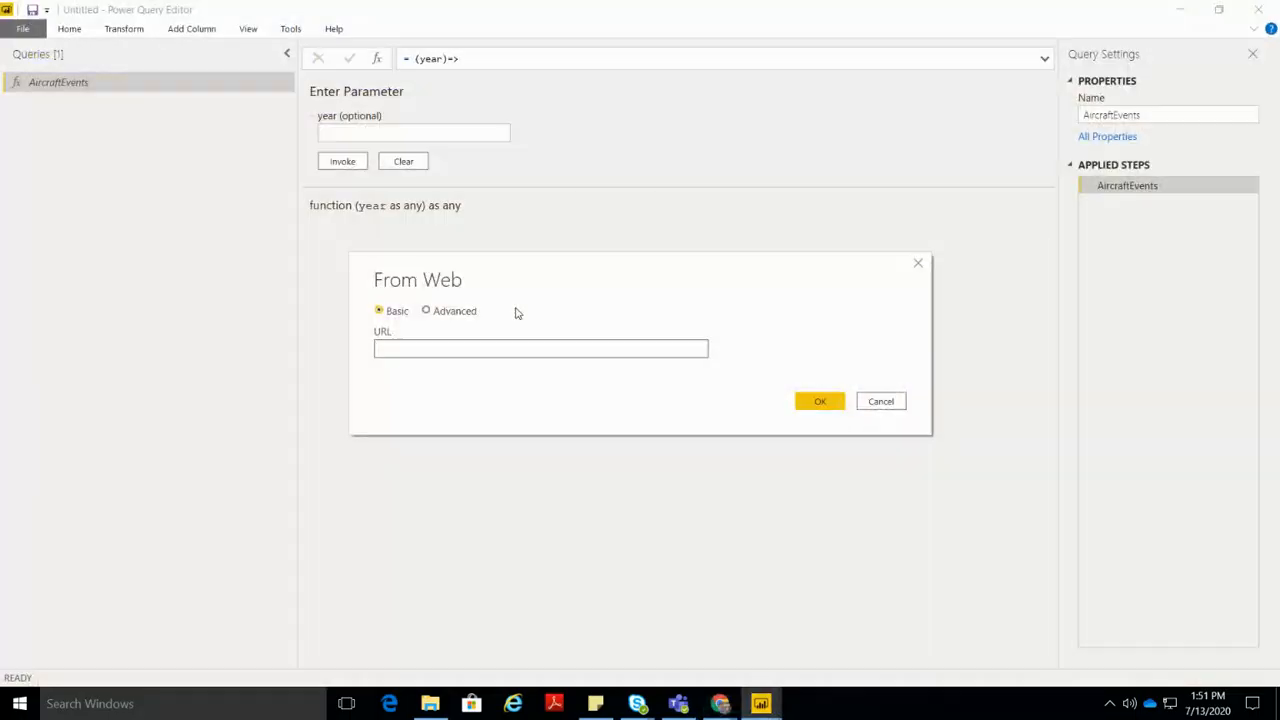
pyautogui.hotkey('ctrl', 'v')
pyautogui.click(834, 403)
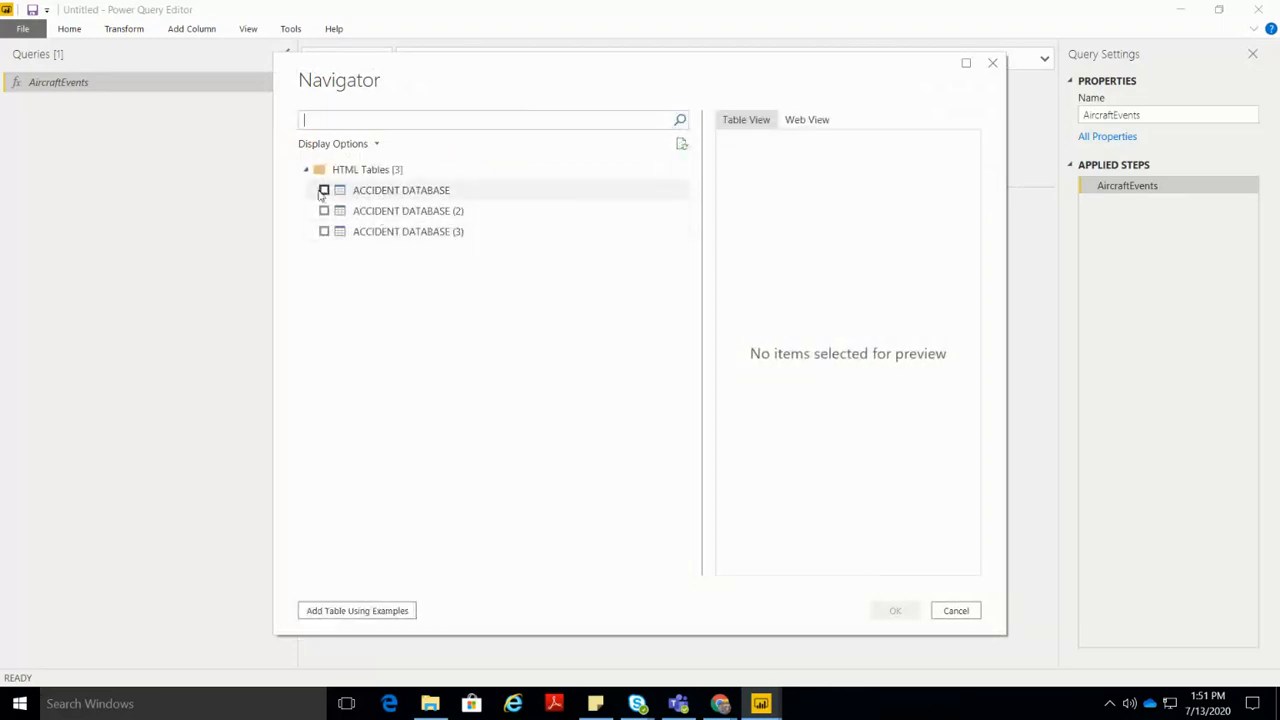
# Step: Preview the three ACCIDENT DATABASE HTML tables to find the one listing the years
pyautogui.click(324, 191)
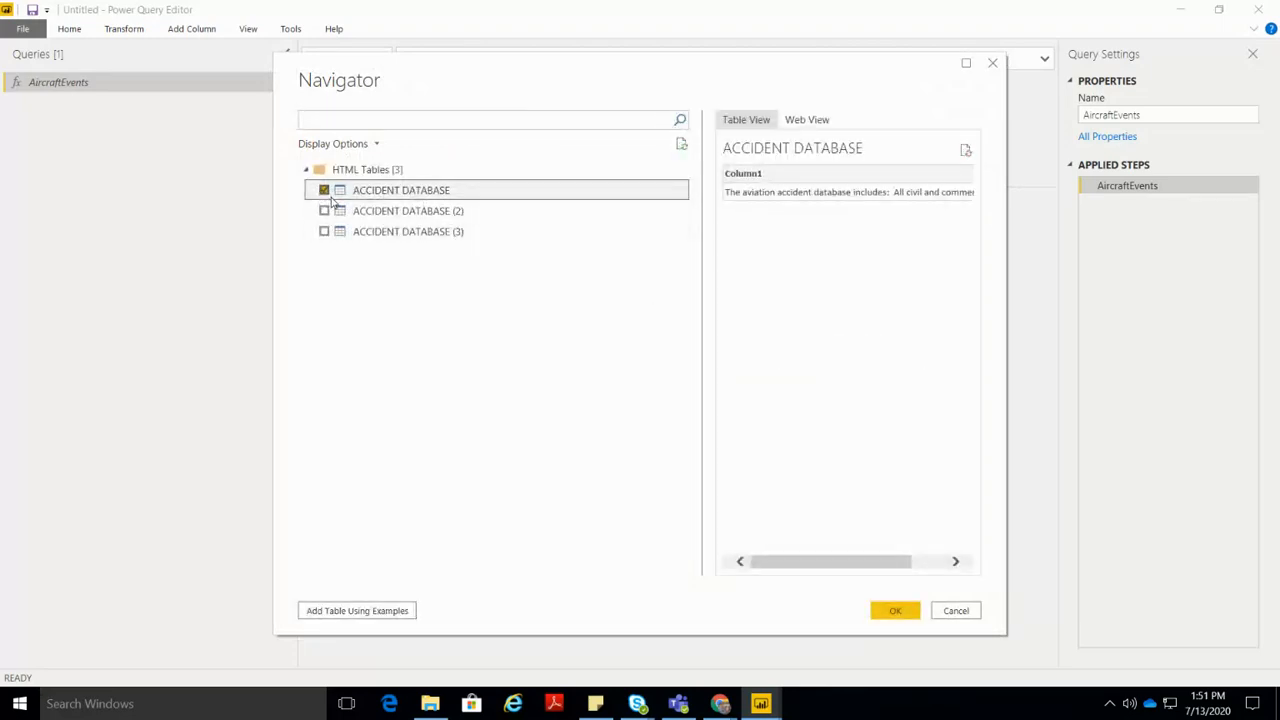
pyautogui.click(324, 211)
pyautogui.click(324, 191)
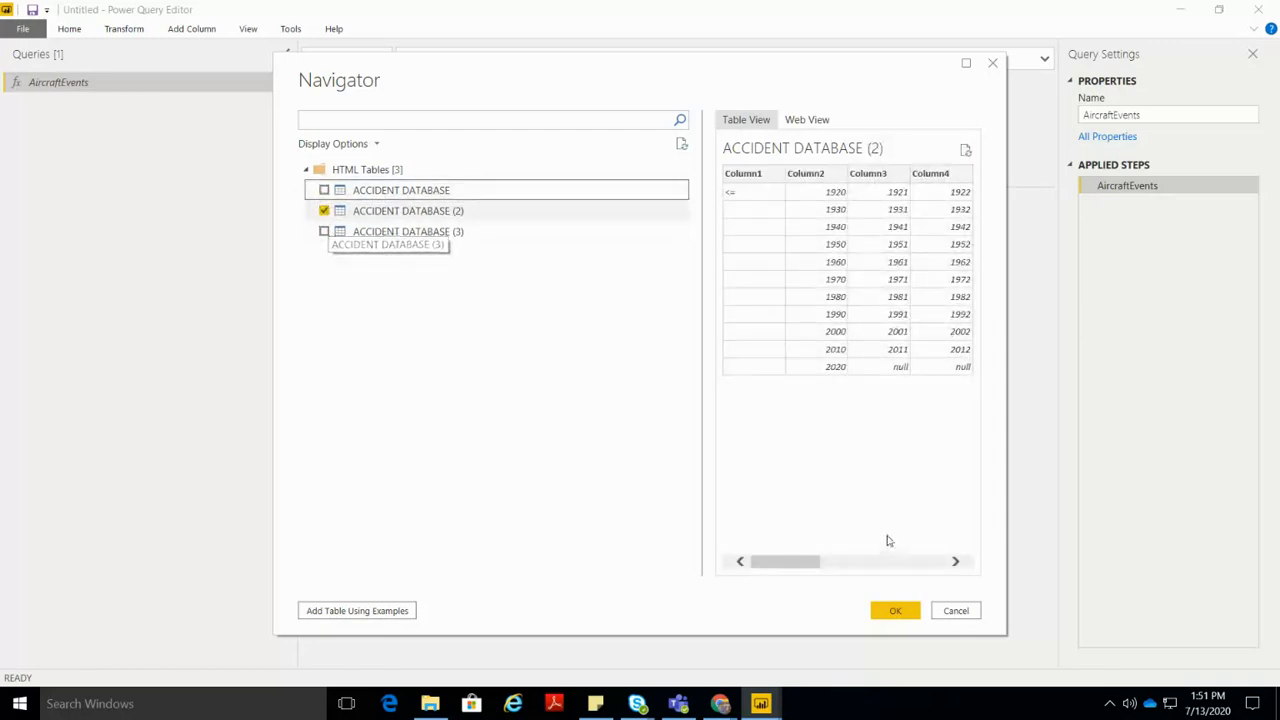
pyautogui.moveTo(811, 562)
pyautogui.mouseDown()
pyautogui.moveTo(1032, 578)
pyautogui.moveTo(807, 581)
pyautogui.mouseUp()
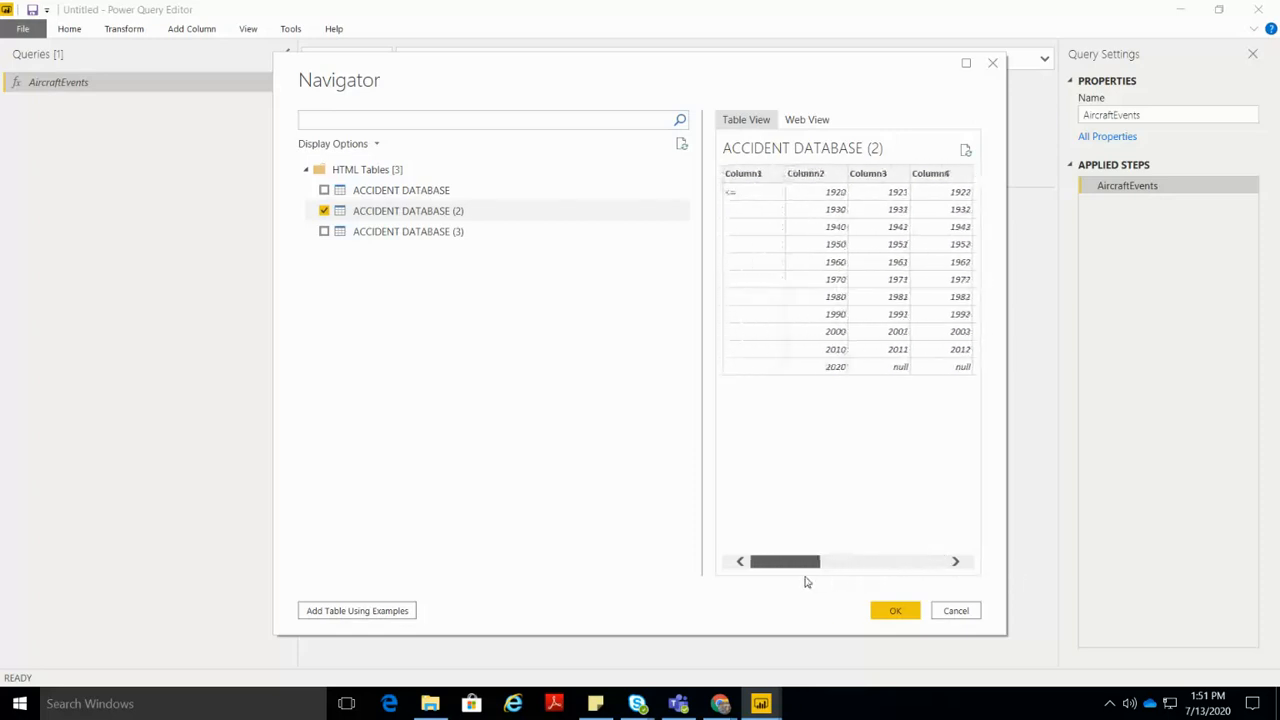
pyautogui.click(324, 211)
pyautogui.click(324, 232)
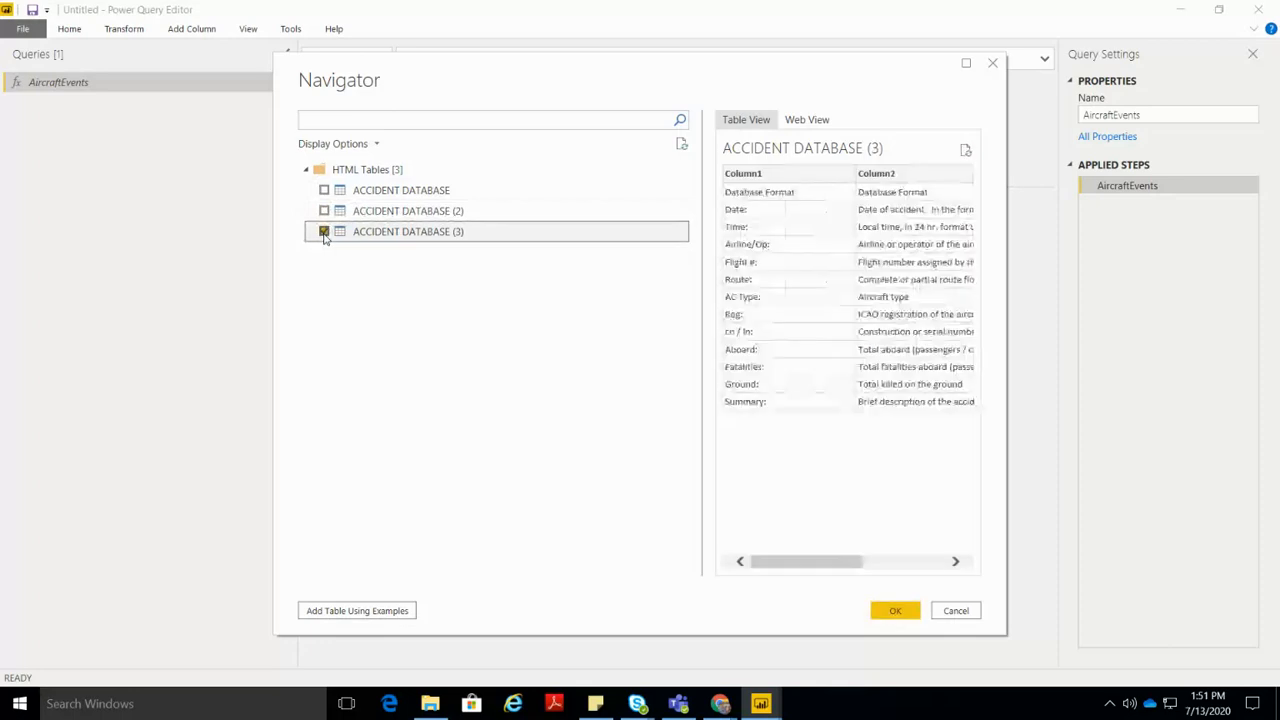
pyautogui.click(324, 232)
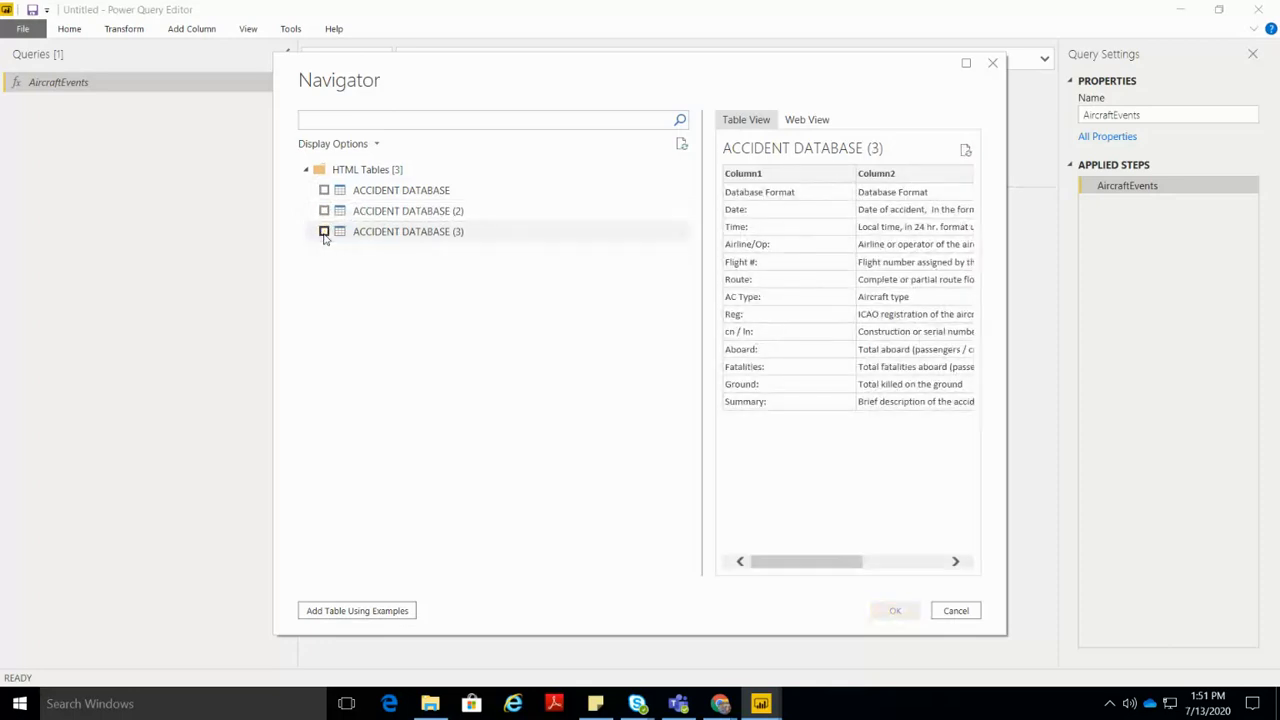
# Step: Import only the ACCIDENT DATABASE (2) table and return to Power Query Editor
pyautogui.click(328, 218)
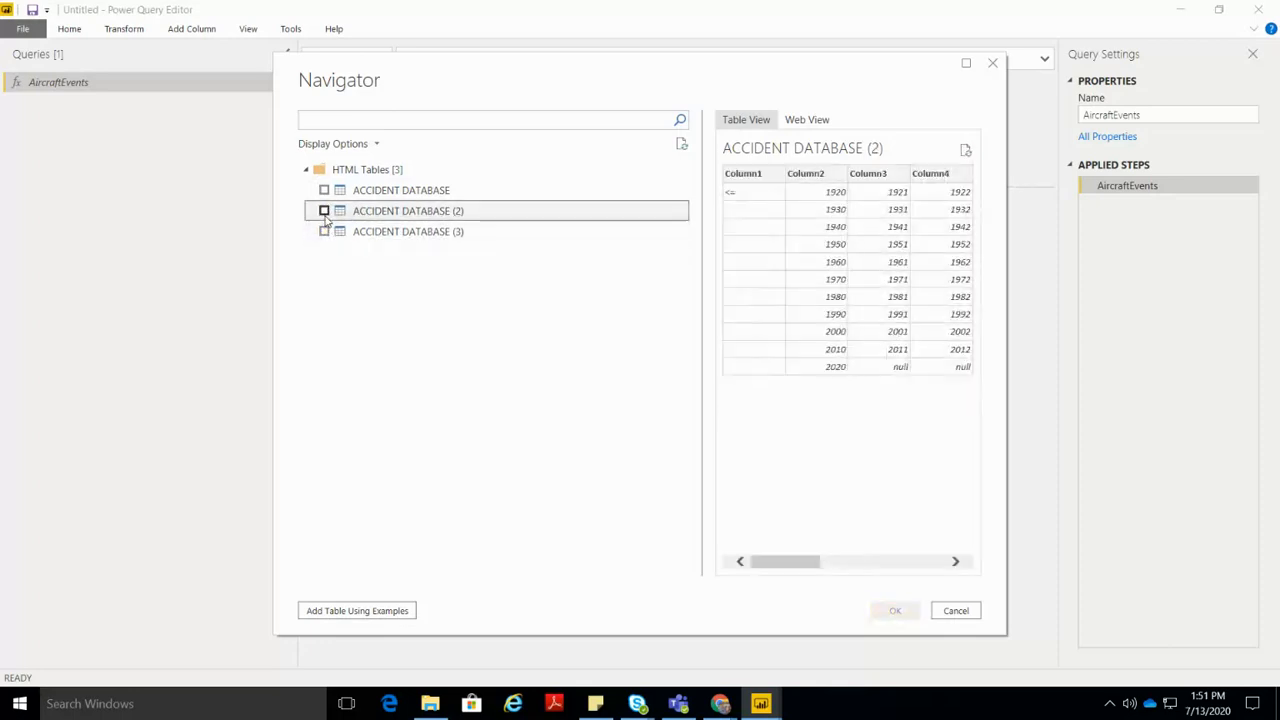
pyautogui.click(324, 211)
pyautogui.click(887, 617)
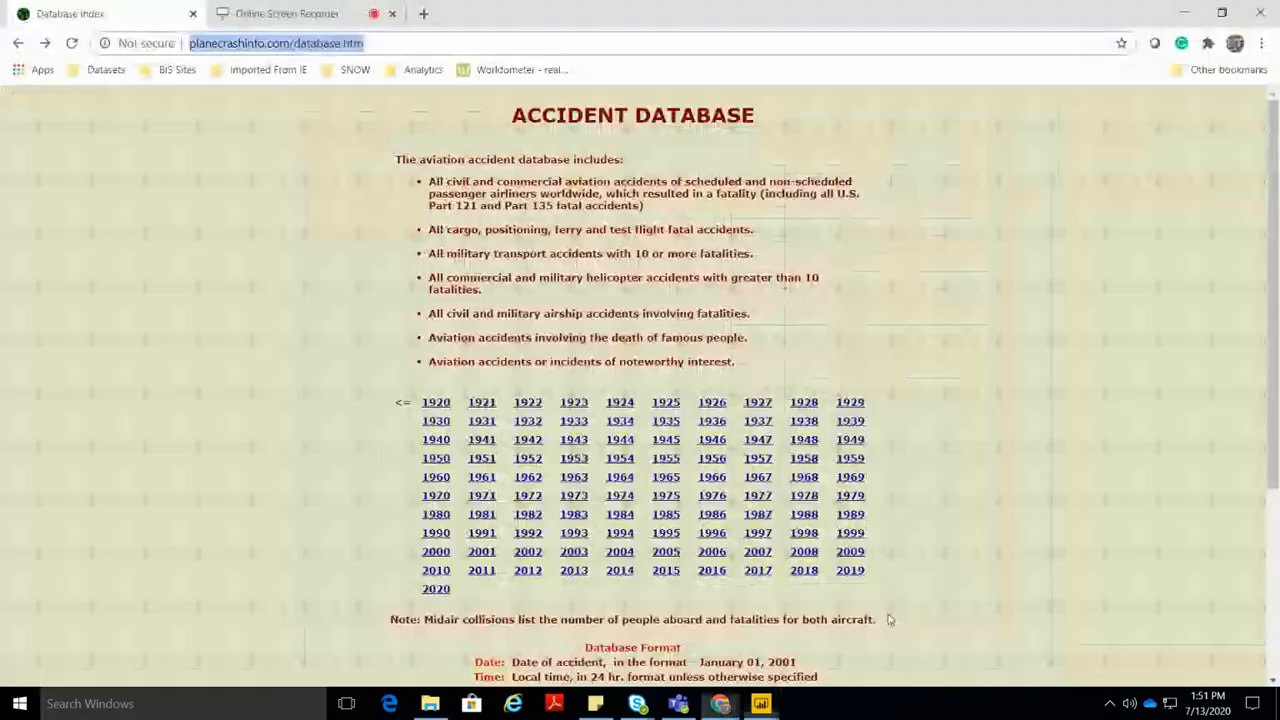
pyautogui.click(761, 703)
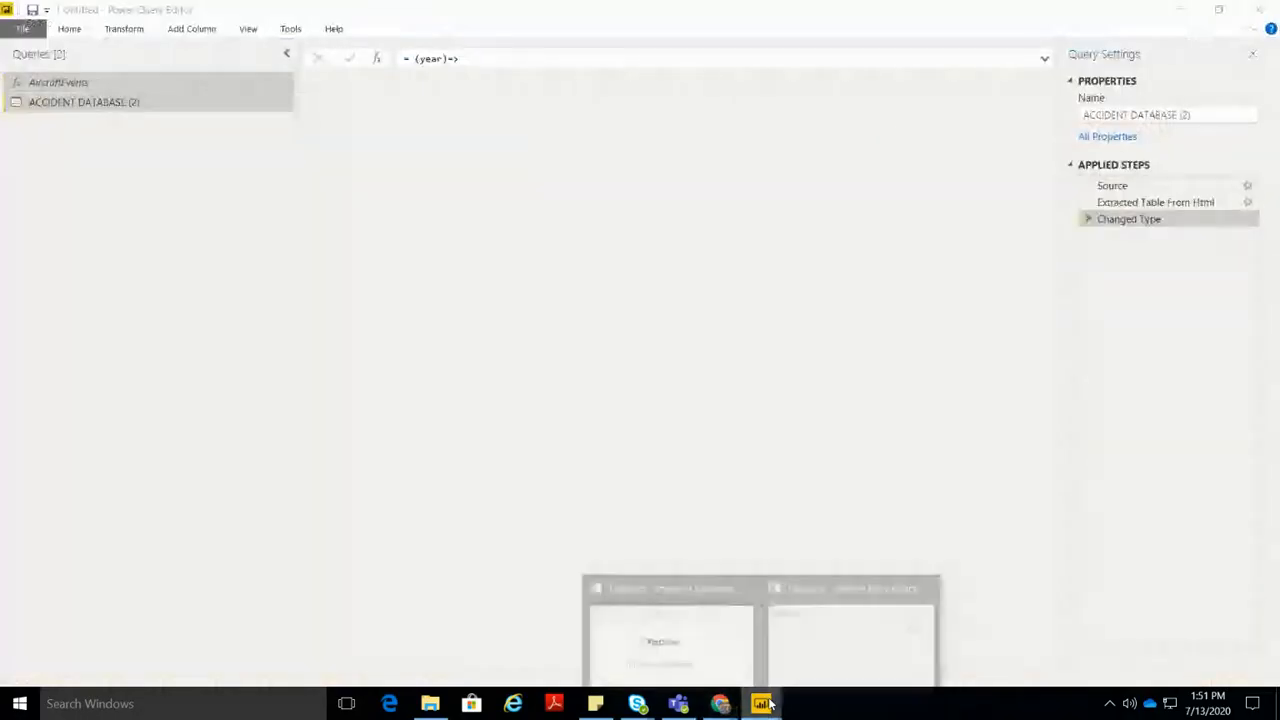
pyautogui.click(814, 647)
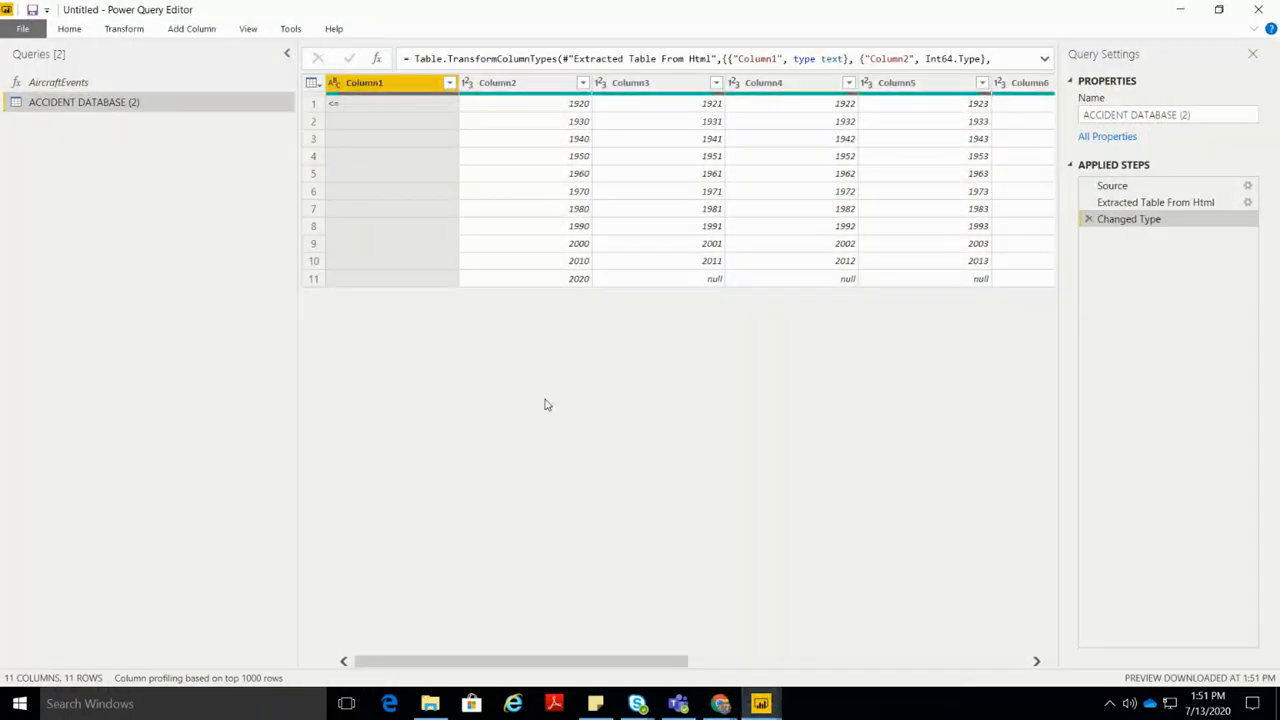
# Step: Rename the ACCIDENT DATABASE (2) query to Years_List
pyautogui.doubleClick(143, 101)
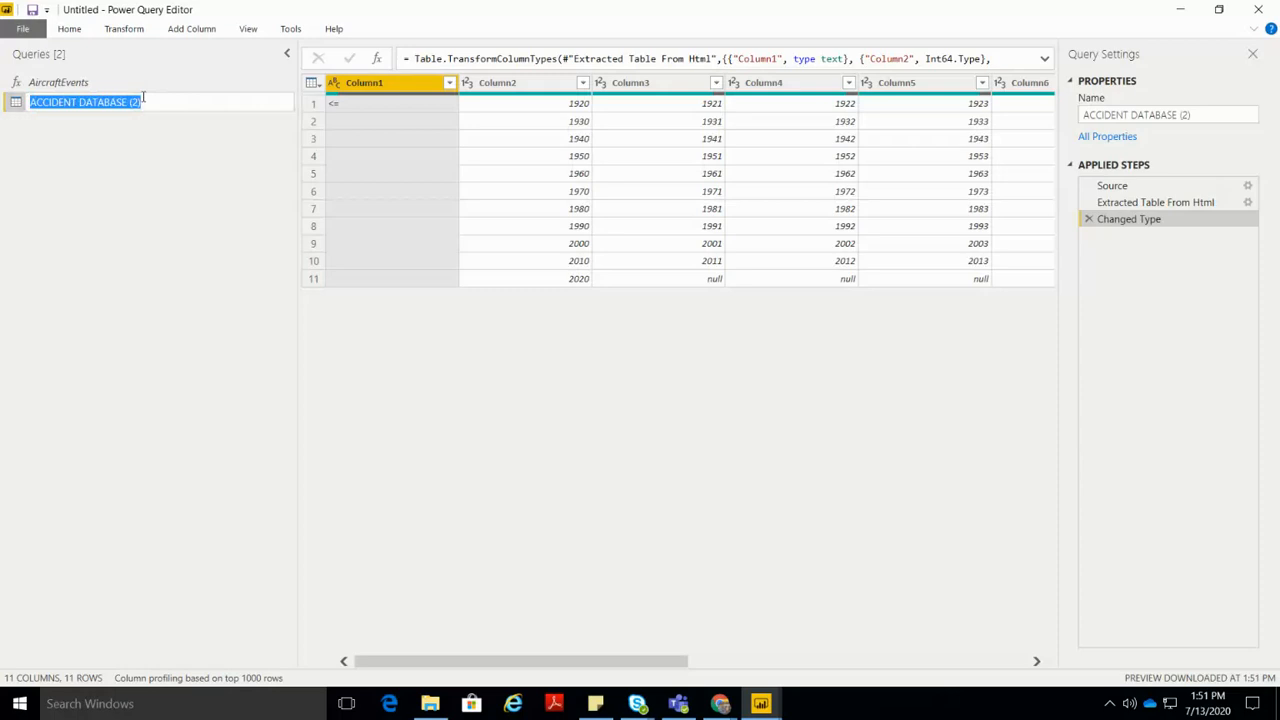
pyautogui.write('Years_List')
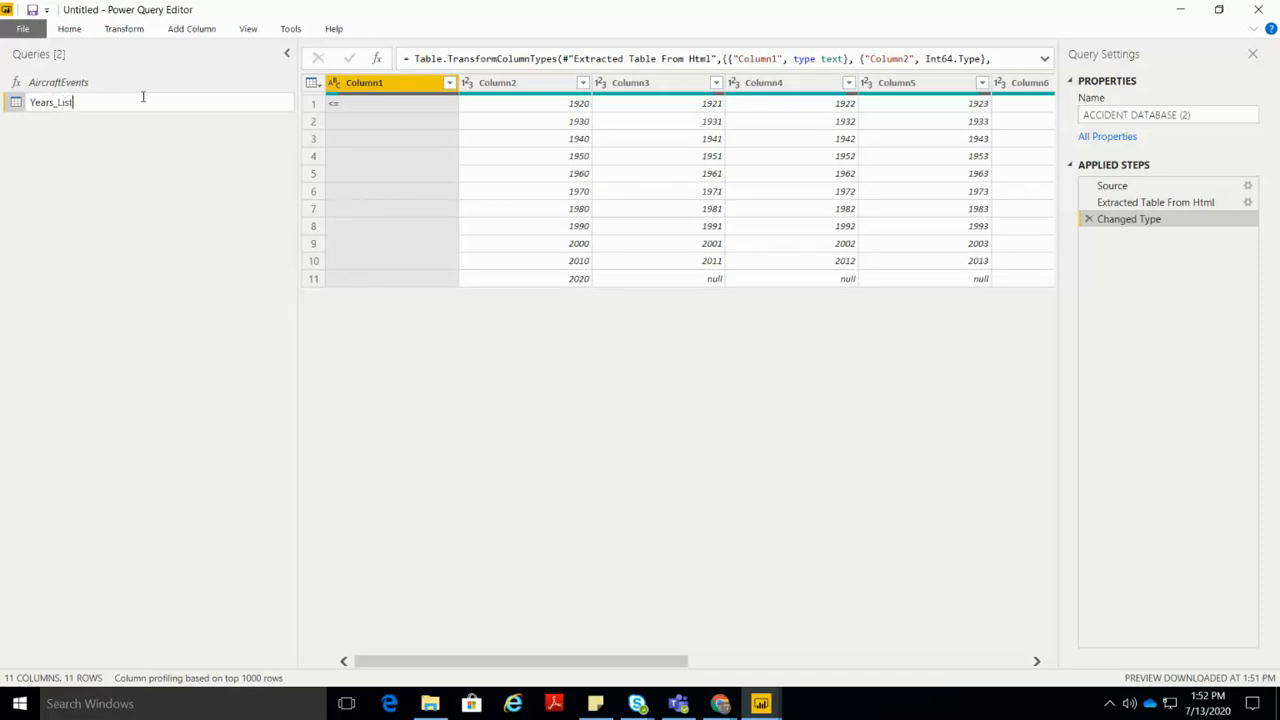
pyautogui.press('Return')
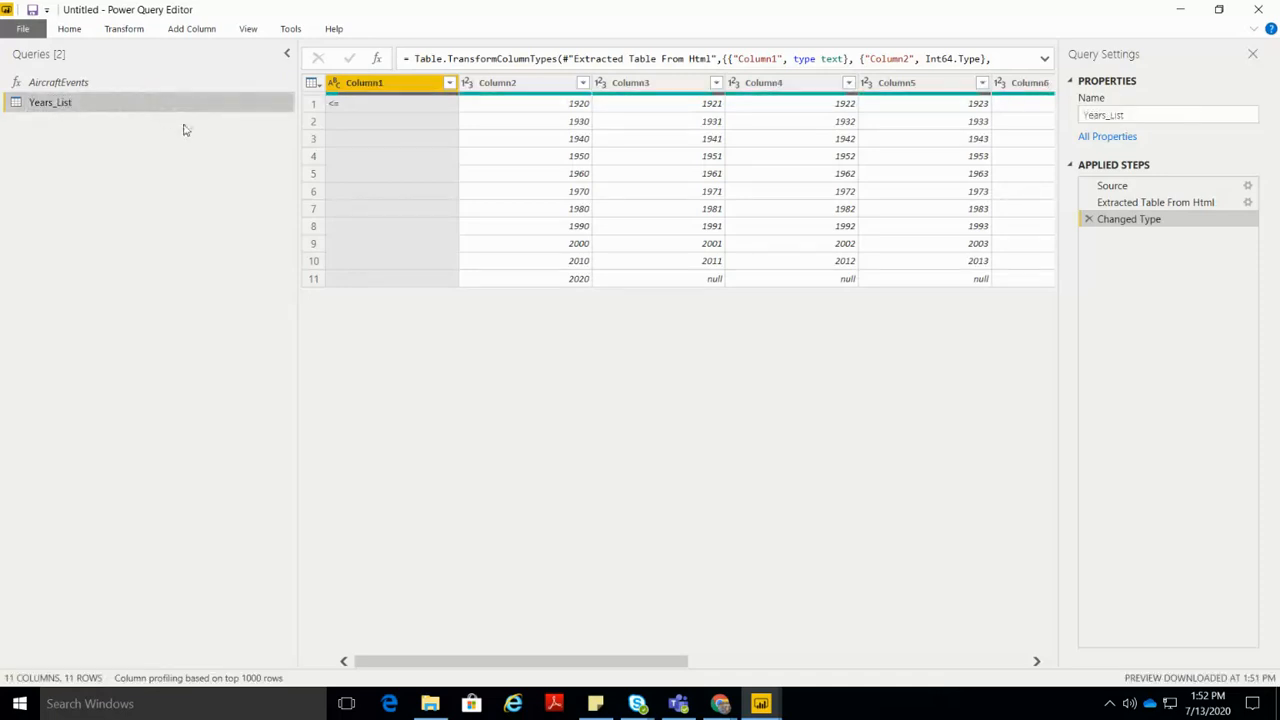
# Step: Remove Column1 from the Years_List table
pyautogui.moveTo(663, 666); pyautogui.dragTo(634, 666)
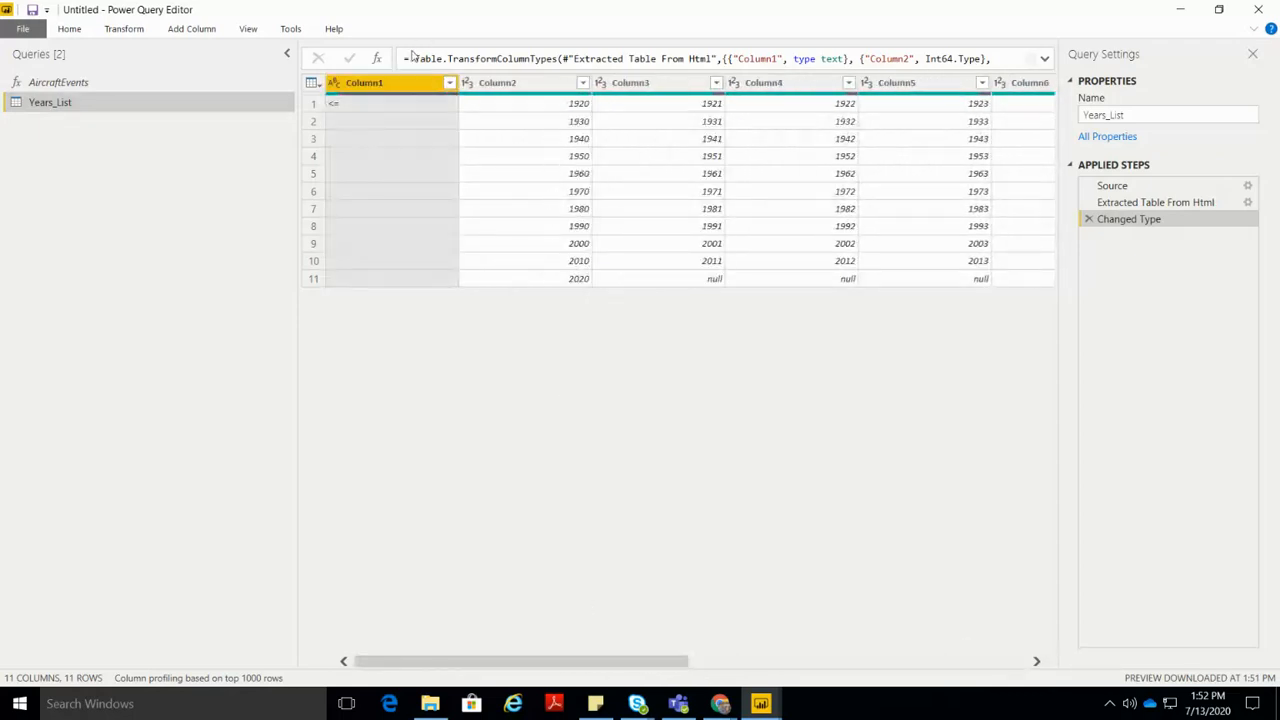
pyautogui.rightClick(392, 83)
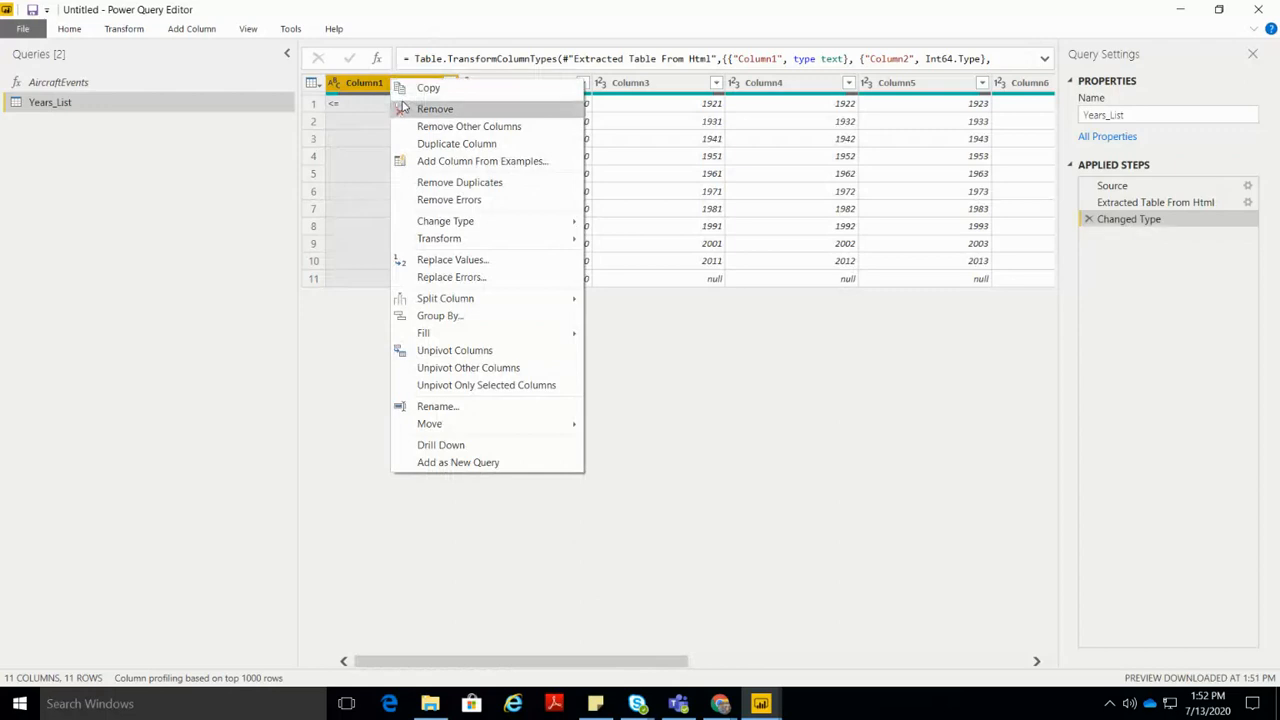
pyautogui.click(434, 109)
# Step: Unpivot all the year columns, from Column2 to Column11, in Years_List
pyautogui.moveTo(618, 668); pyautogui.dragTo(514, 674)
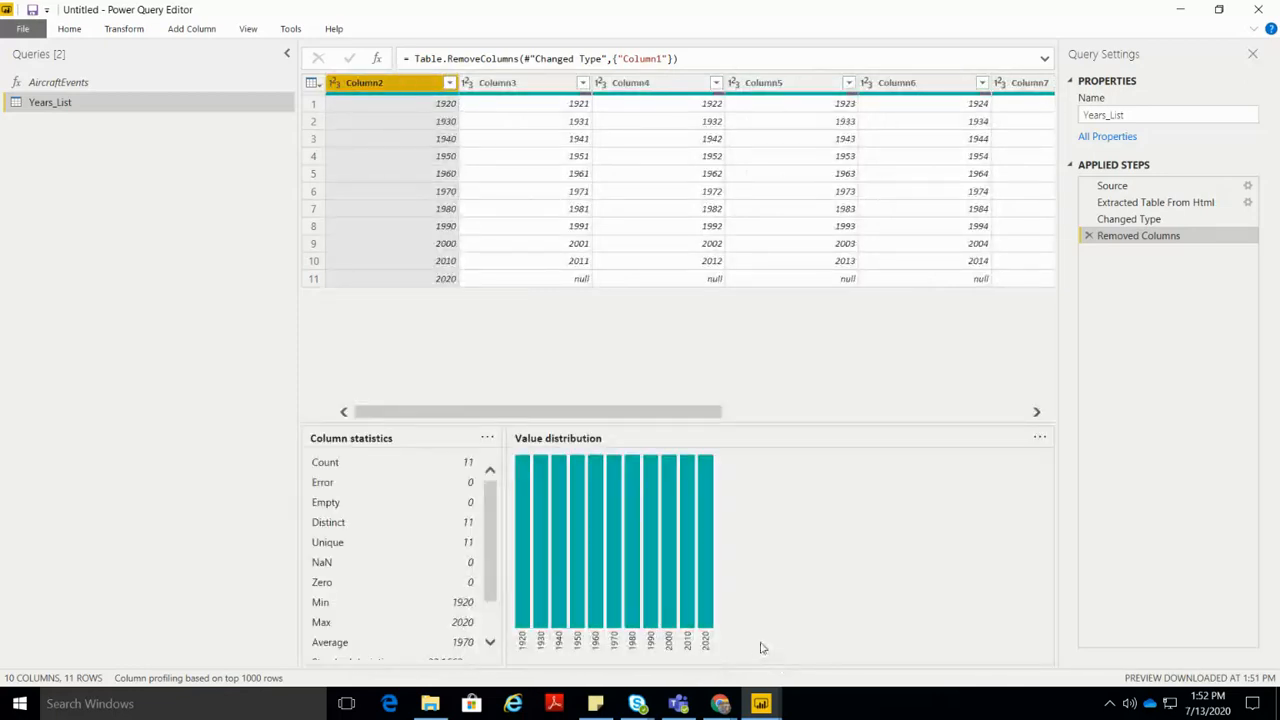
pyautogui.moveTo(587, 404); pyautogui.dragTo(985, 408)
pyautogui.keyDown('shift'); pyautogui.click(1008, 90); pyautogui.keyUp('shift')
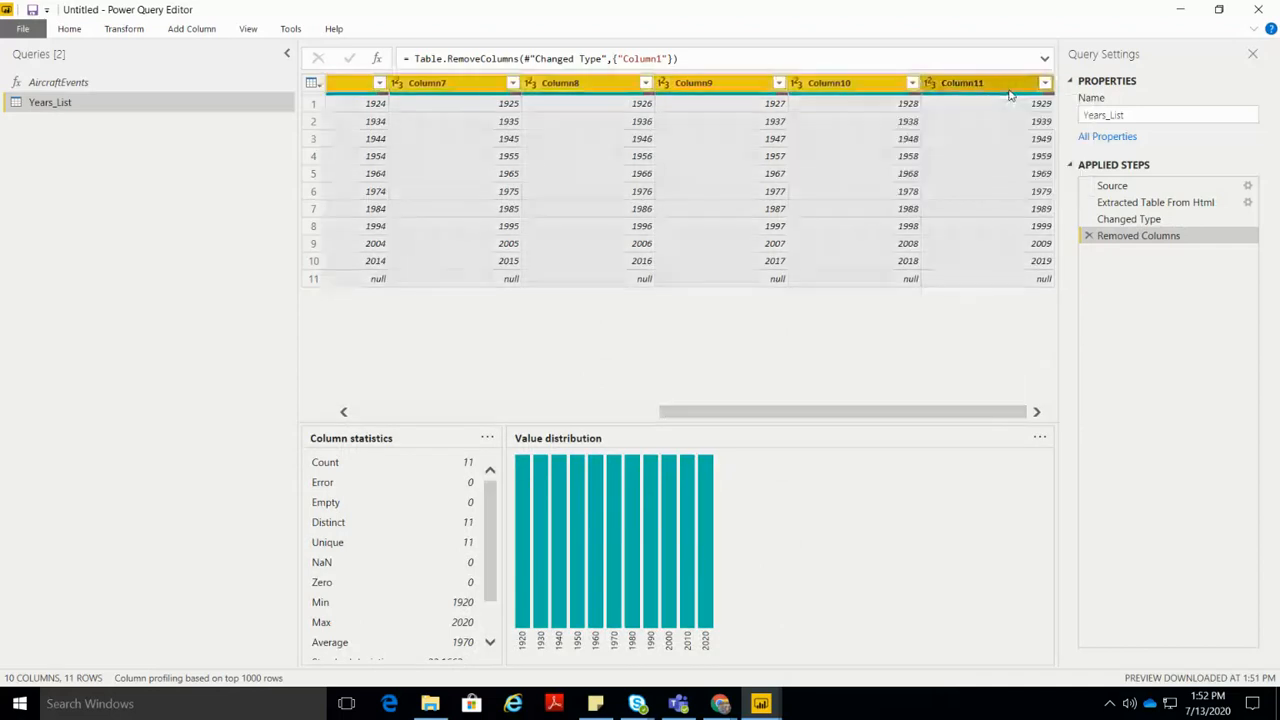
pyautogui.rightClick(1008, 95)
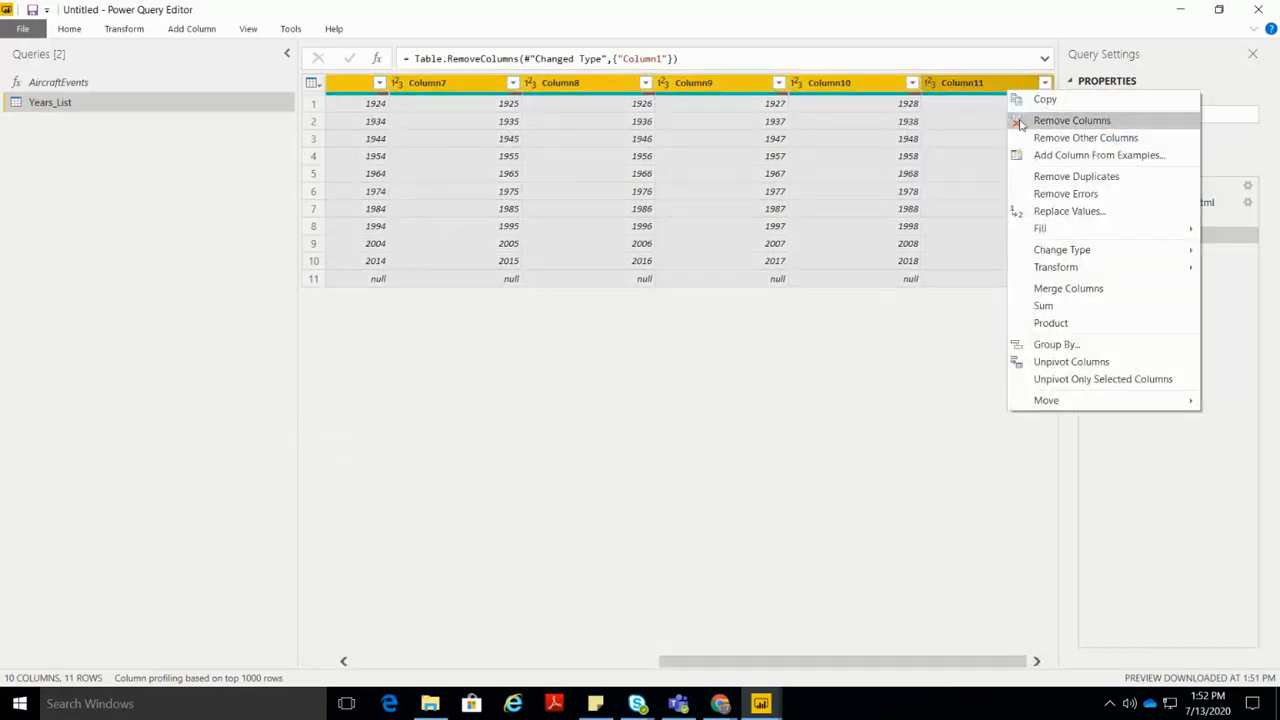
pyautogui.click(1104, 362)
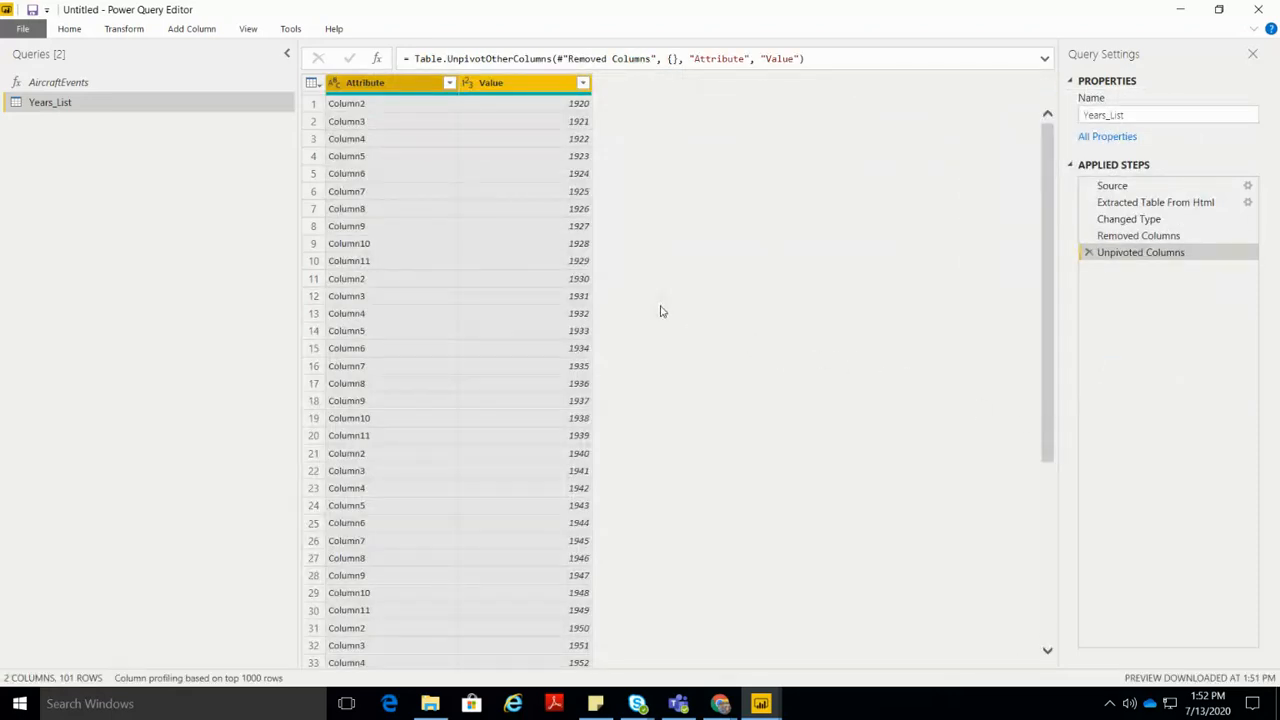
# Step: Remove the Attribute column from the unpivoted table
pyautogui.moveTo(1056, 286); pyautogui.dragTo(1030, 140)
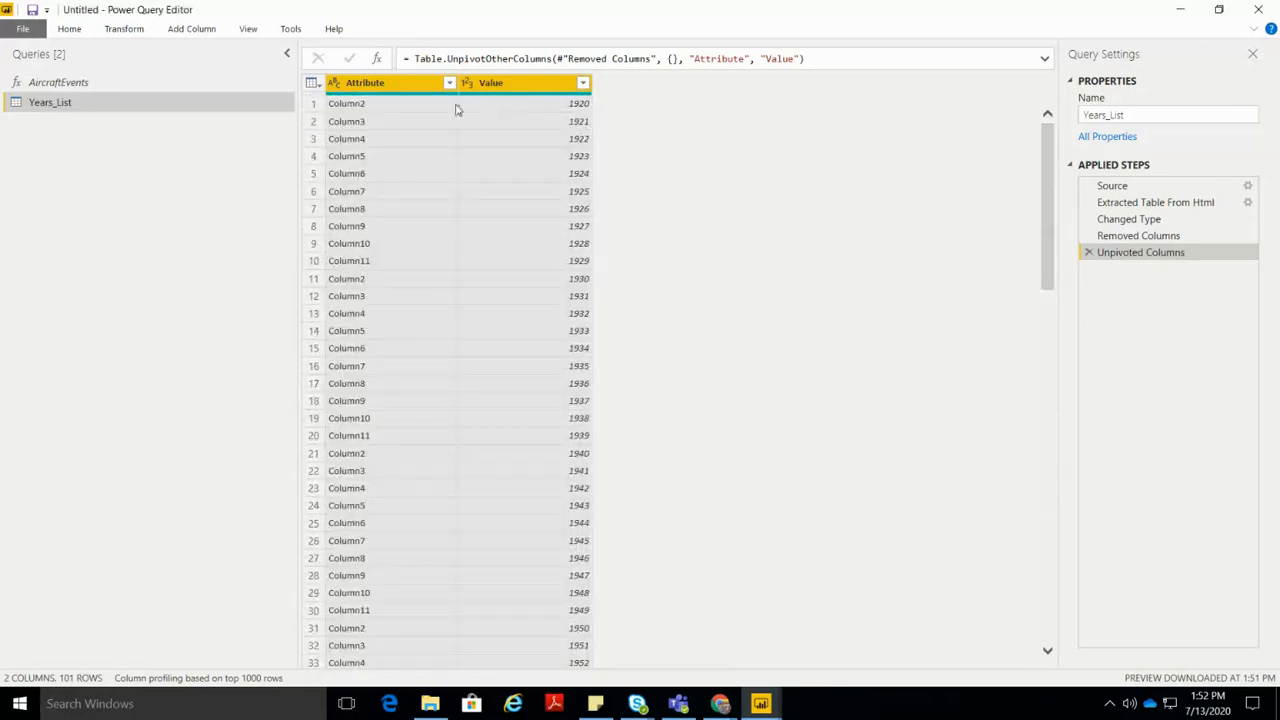
pyautogui.click(393, 88)
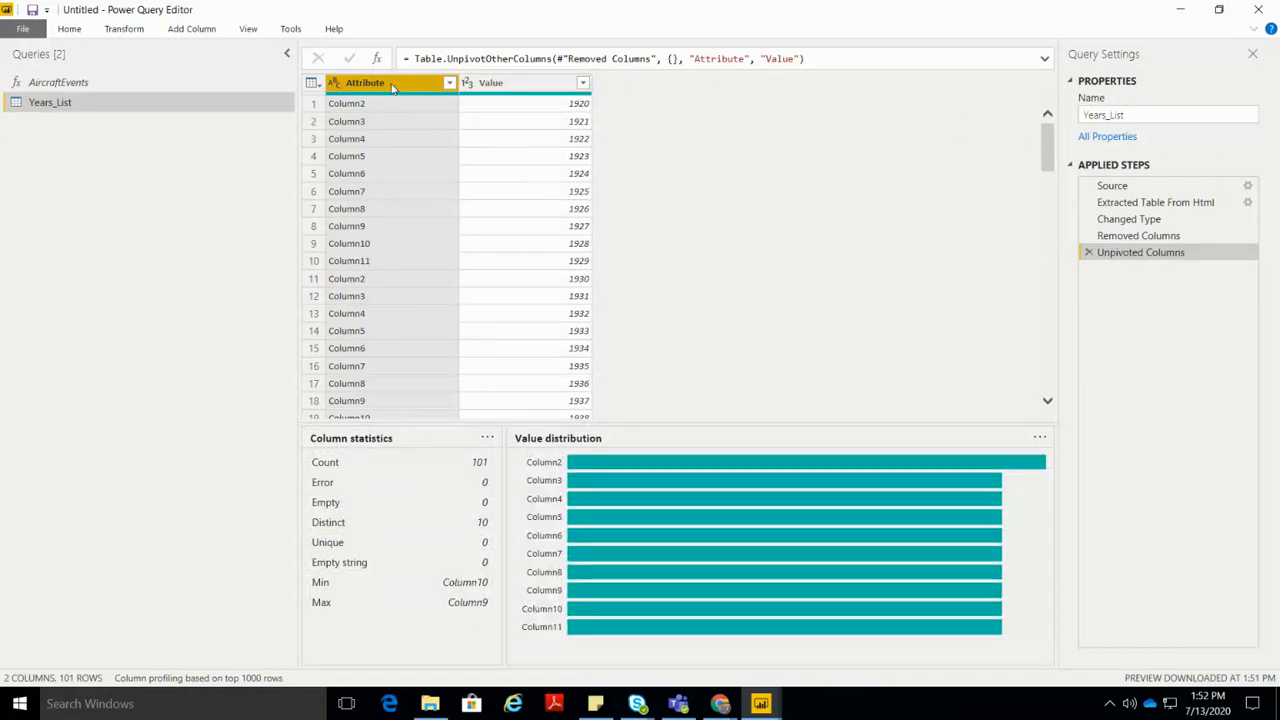
pyautogui.rightClick(393, 88)
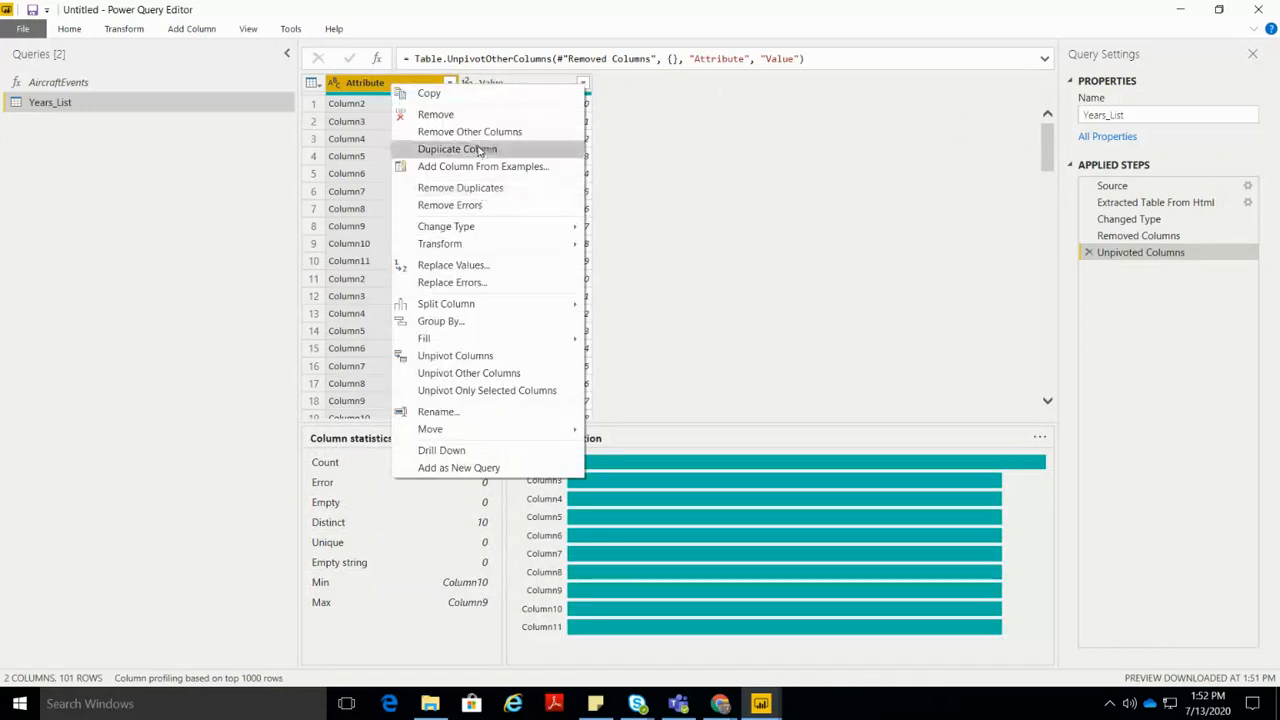
pyautogui.click(470, 114)
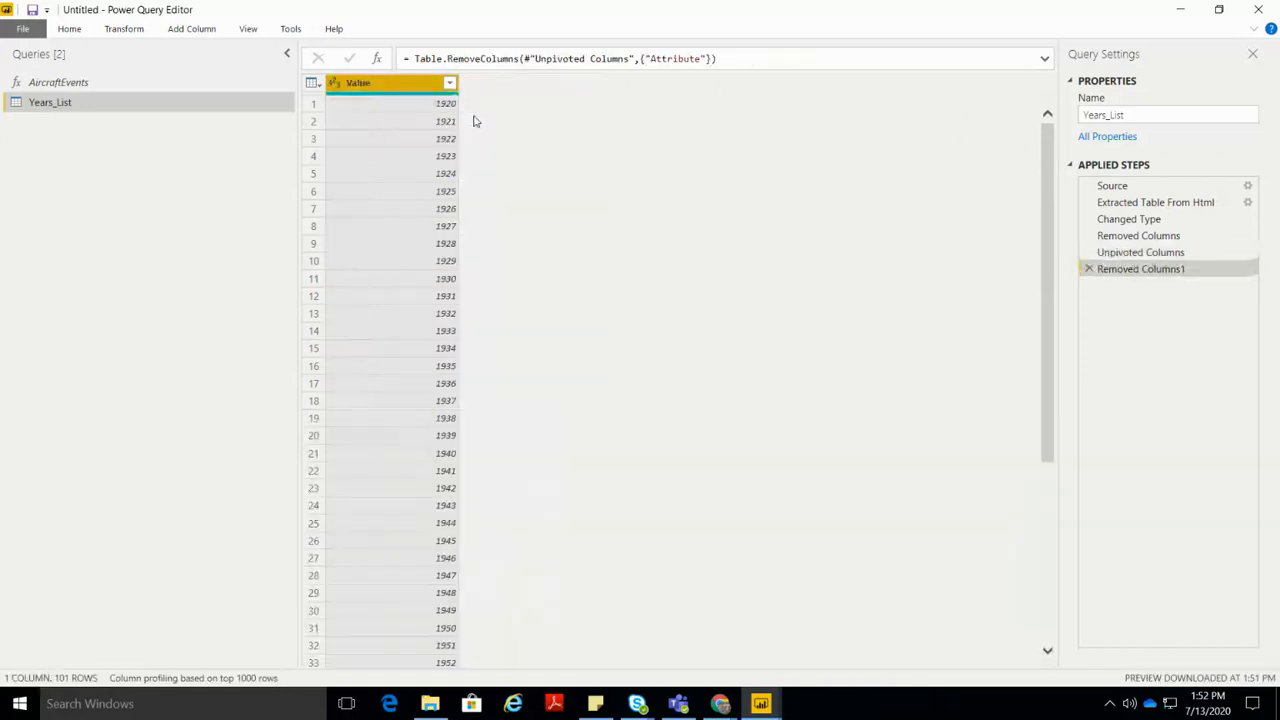
# Step: Rename the Value column to Year and check the list through to its last row
pyautogui.doubleClick(393, 83)
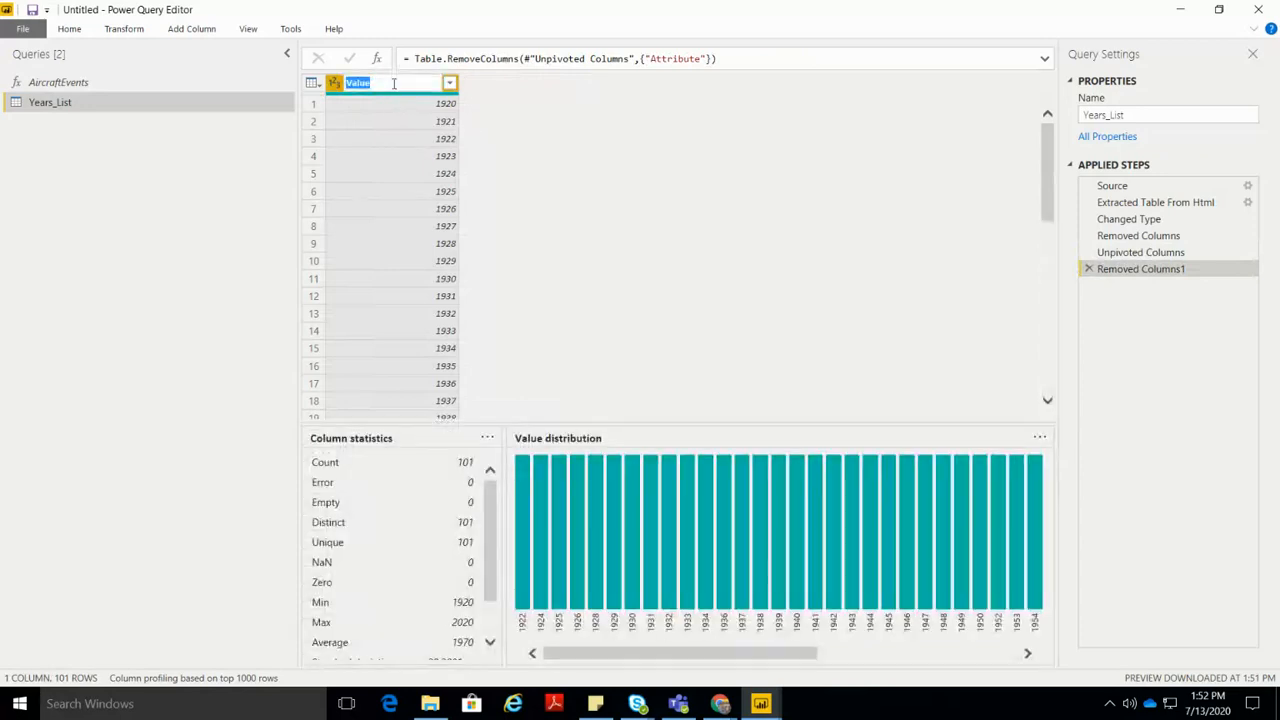
pyautogui.write('Year')
pyautogui.press('Return')
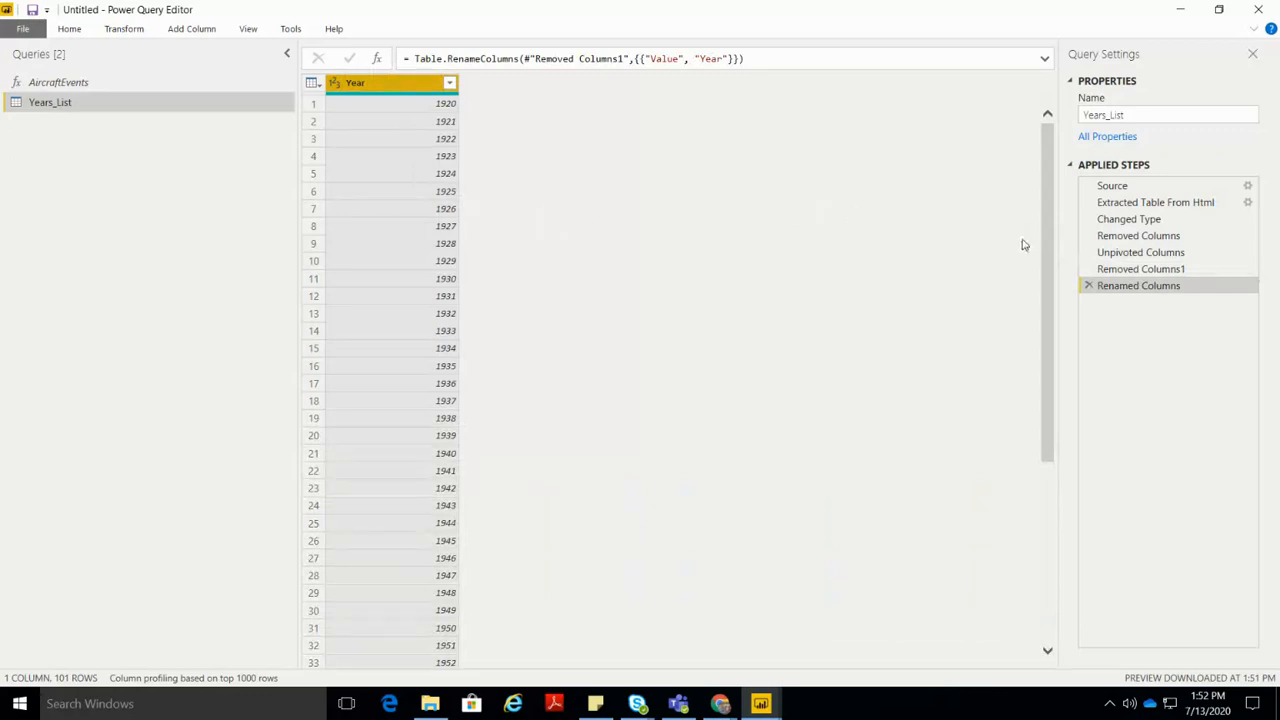
pyautogui.moveTo(1050, 257); pyautogui.dragTo(1007, 614)
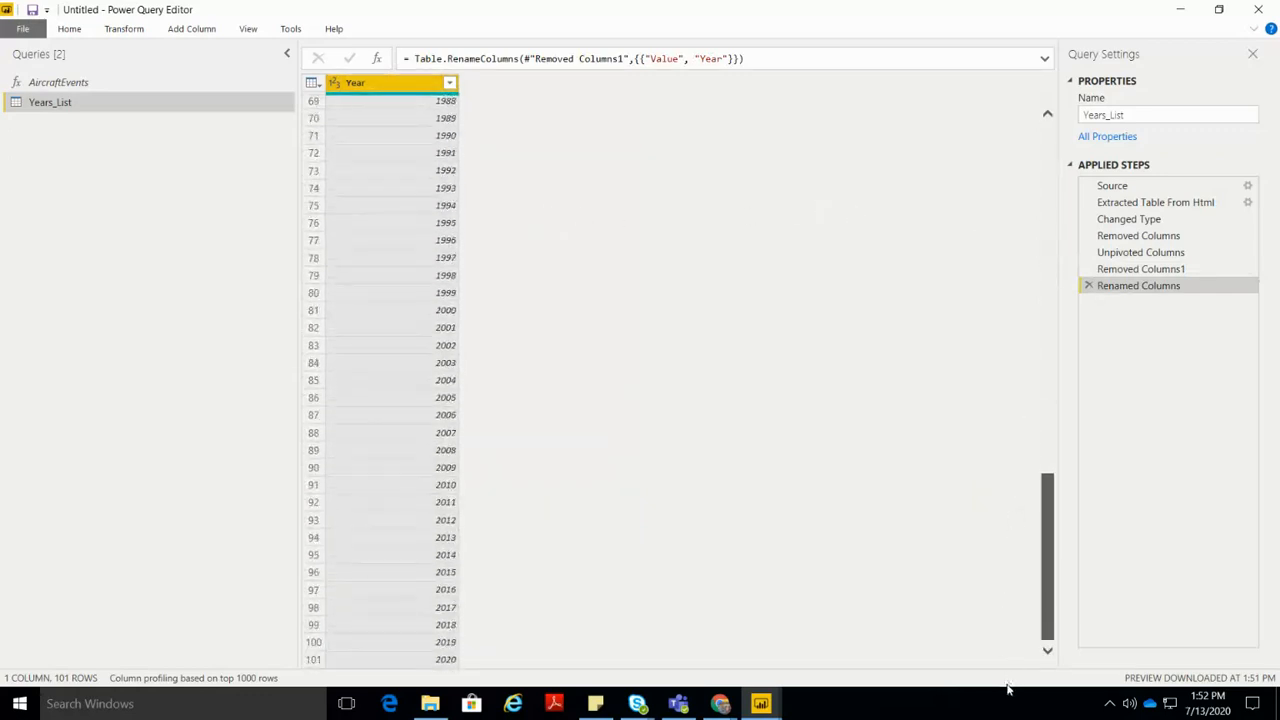
# Step: Start a new custom column in Years_List and name it Events
pyautogui.moveTo(1047, 560); pyautogui.dragTo(1021, 105)
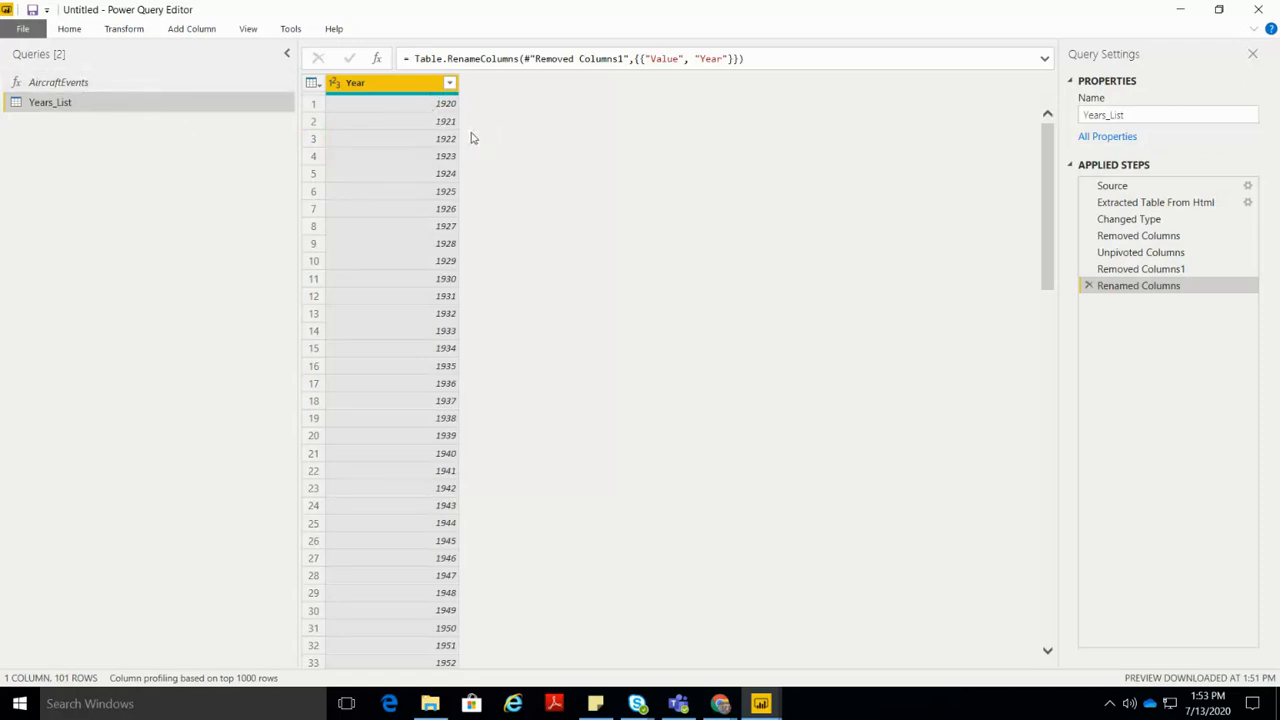
pyautogui.rightClick(419, 94)
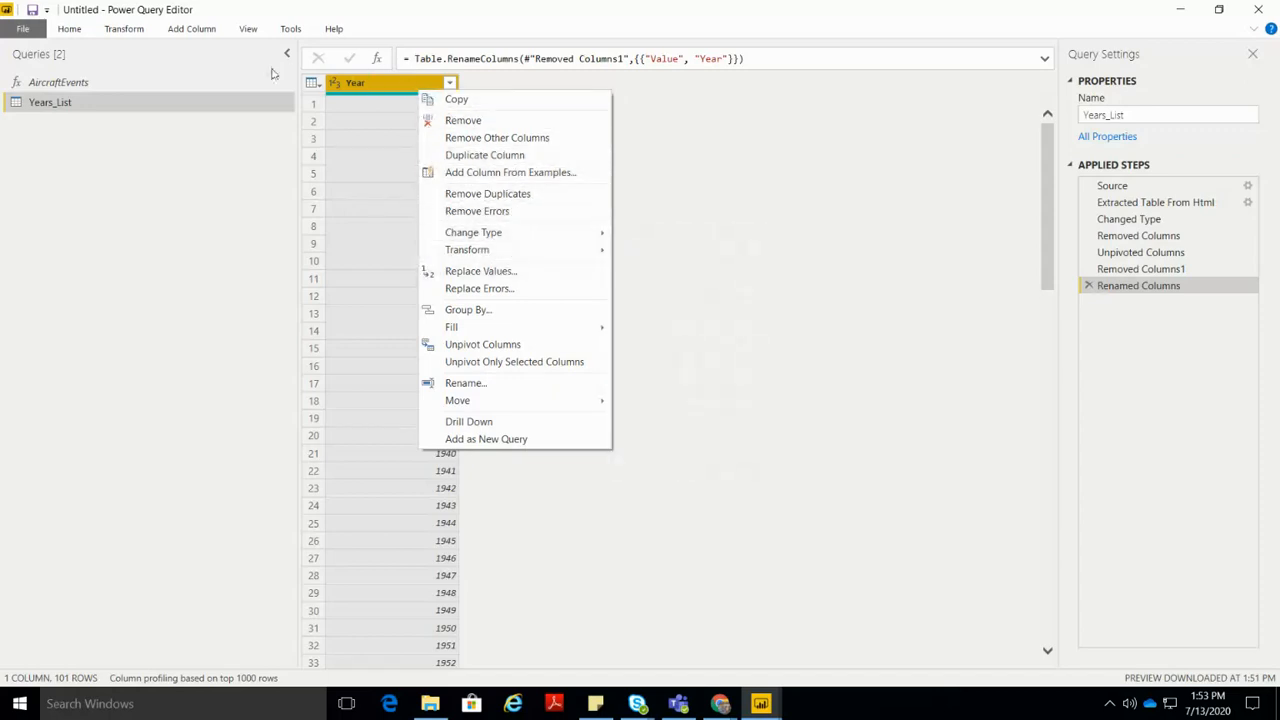
pyautogui.click(180, 31)
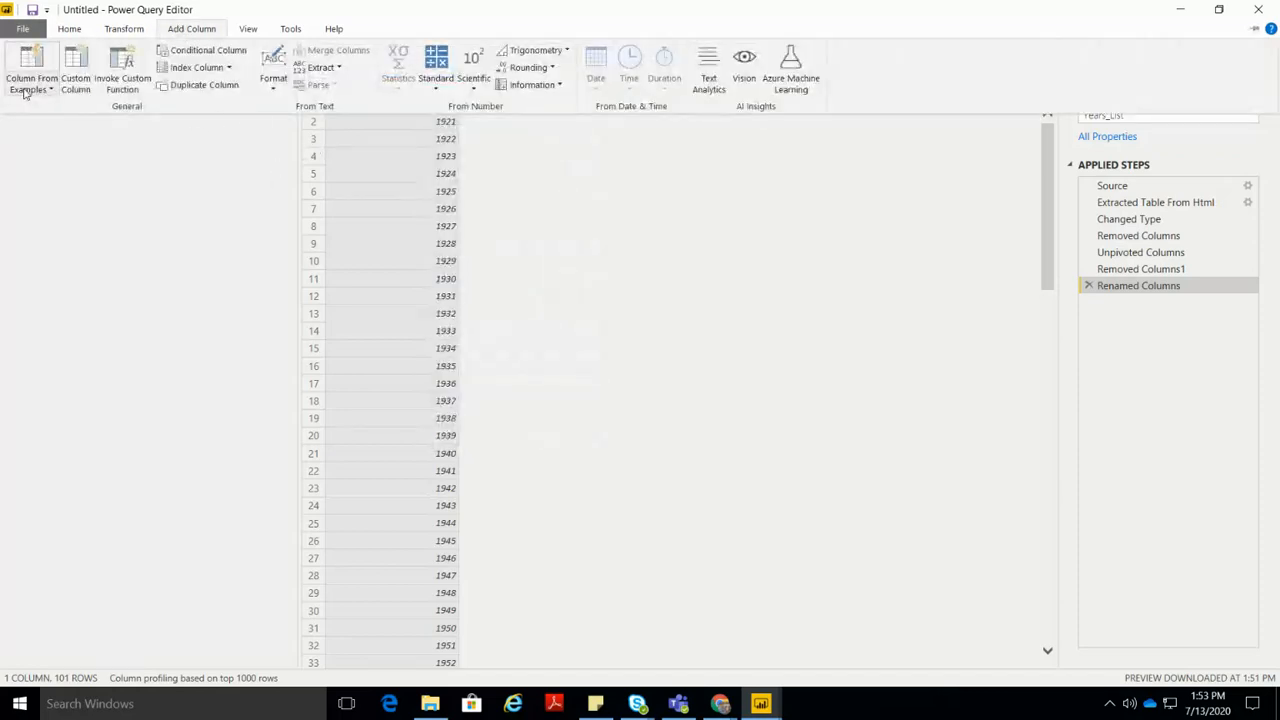
pyautogui.click(82, 88)
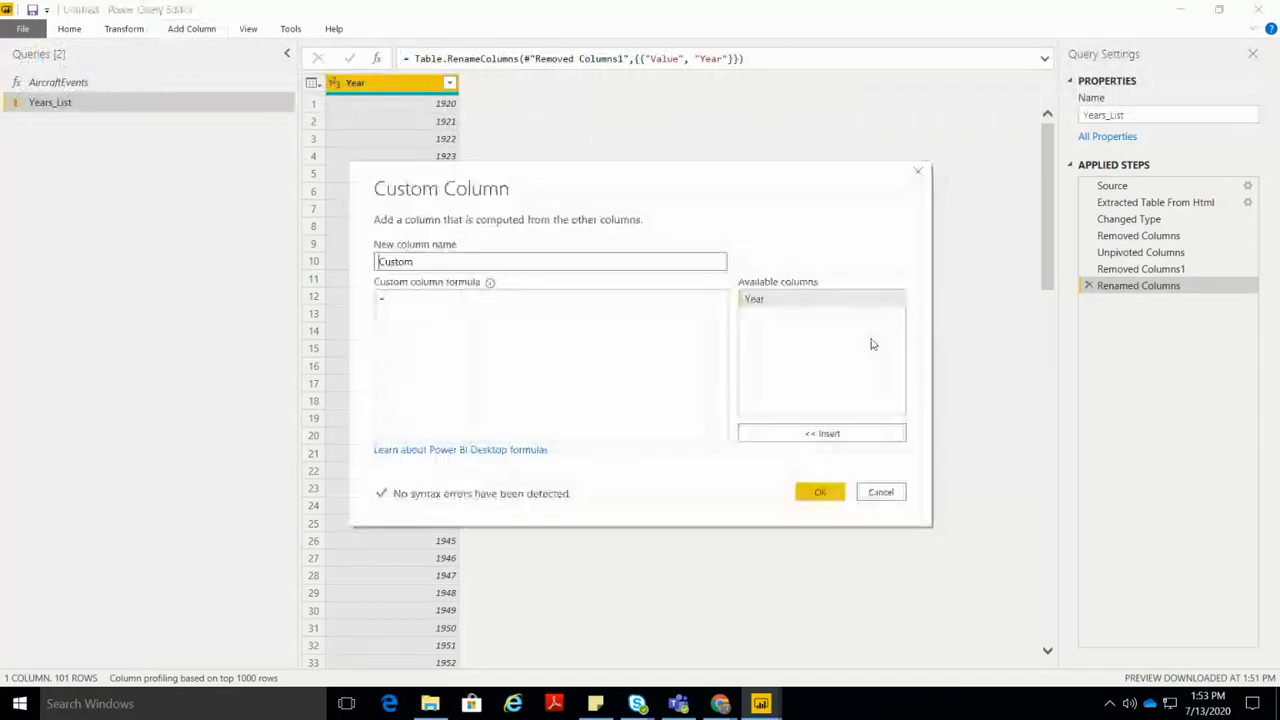
pyautogui.doubleClick(416, 261)
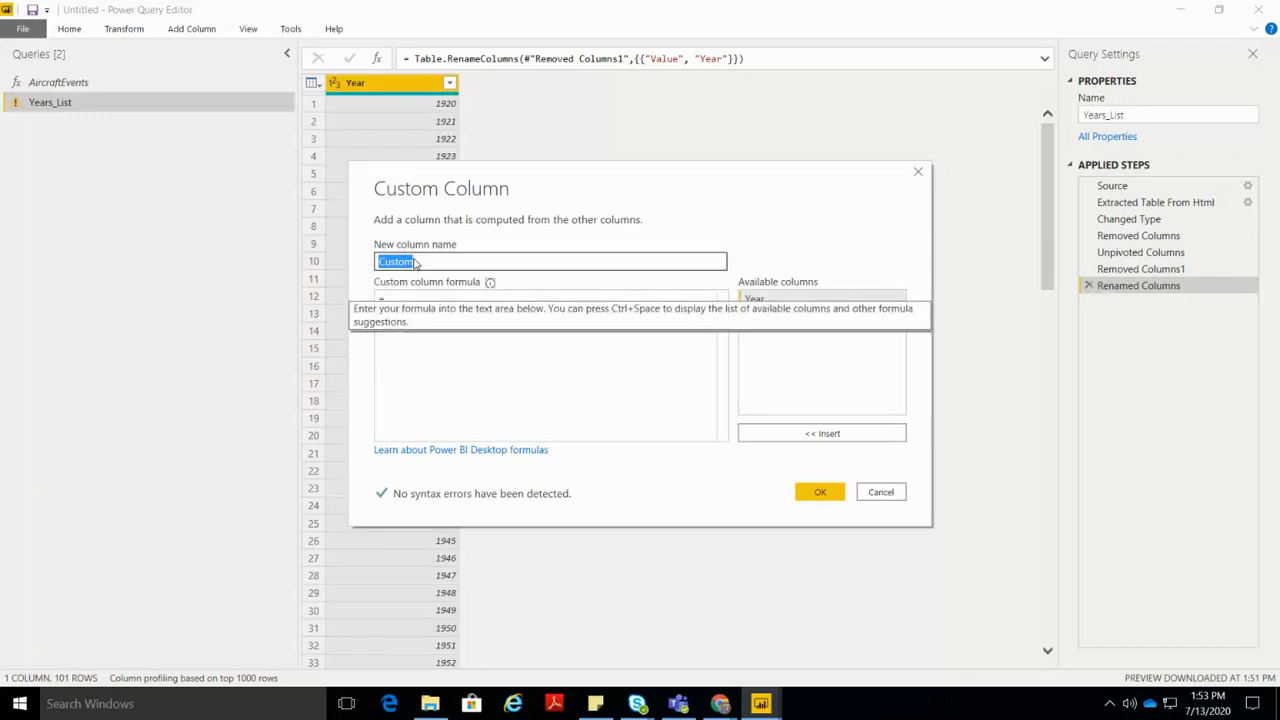
pyautogui.click(465, 258)
pyautogui.doubleClick(461, 262)
pyautogui.write('Events')
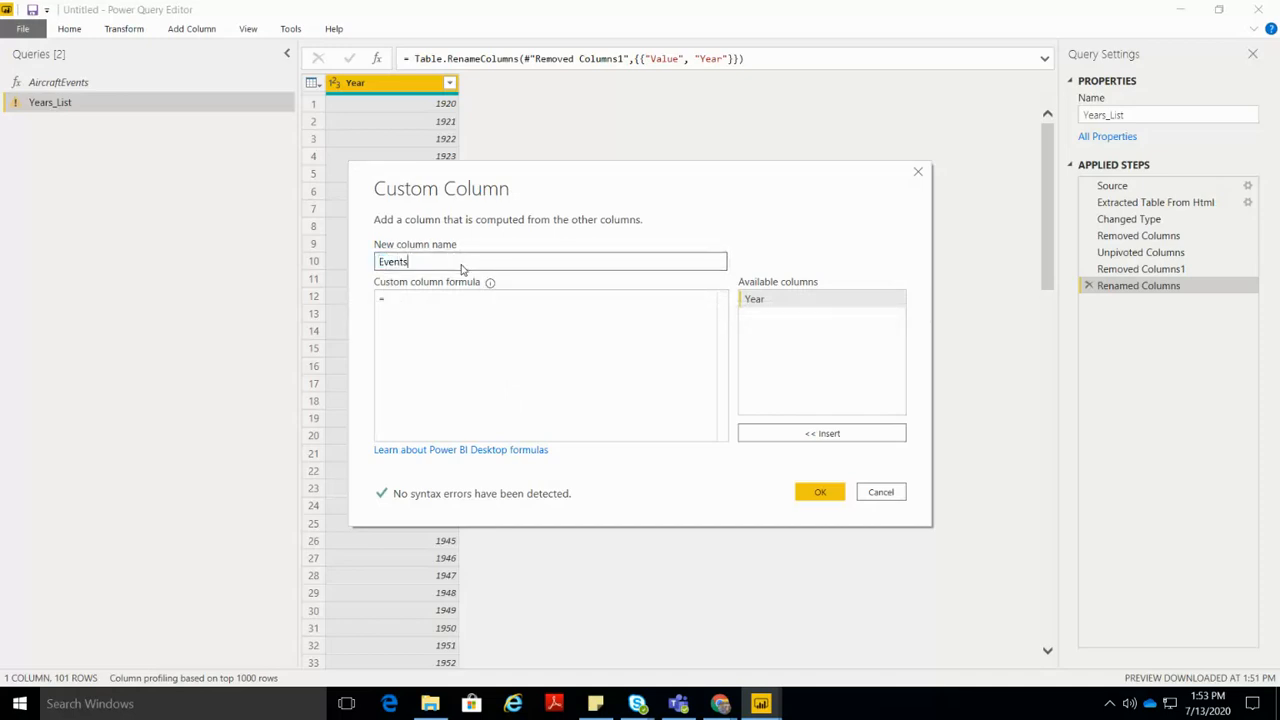
pyautogui.press('Tab')
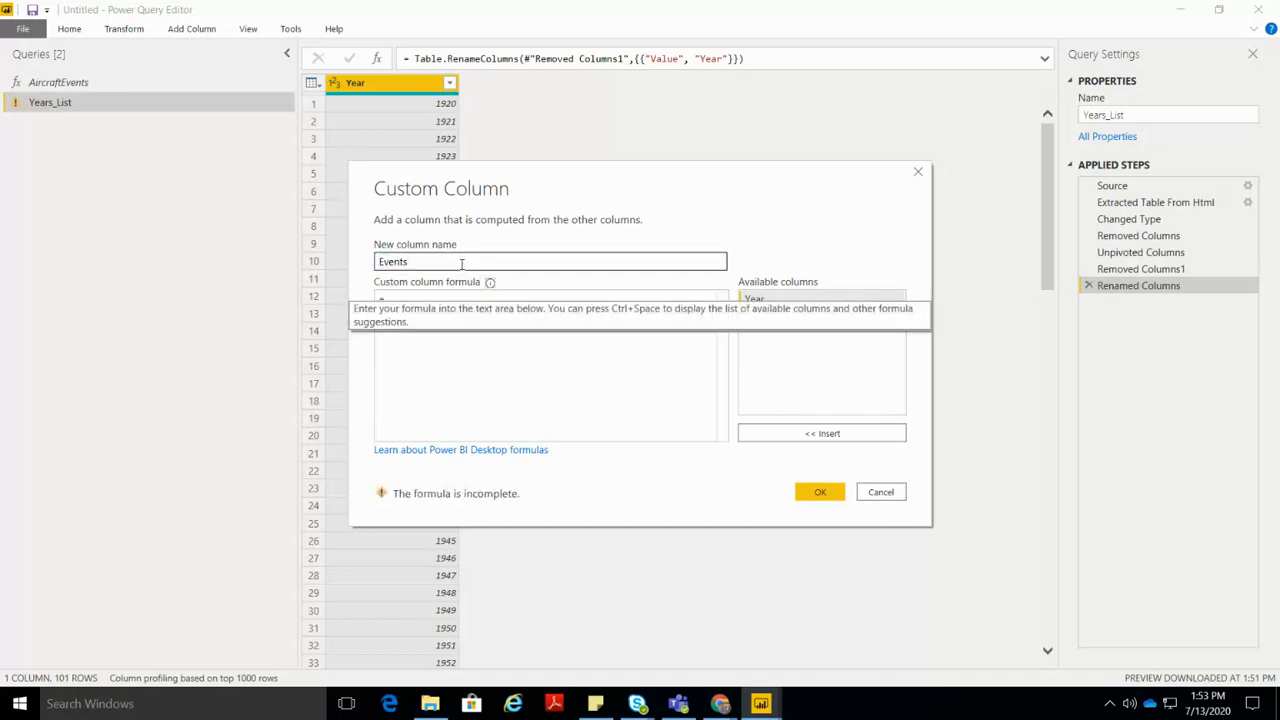
# Step: Set the Events column's formula to AircraftEvents([Year]) and create the column
pyautogui.click(461, 302)
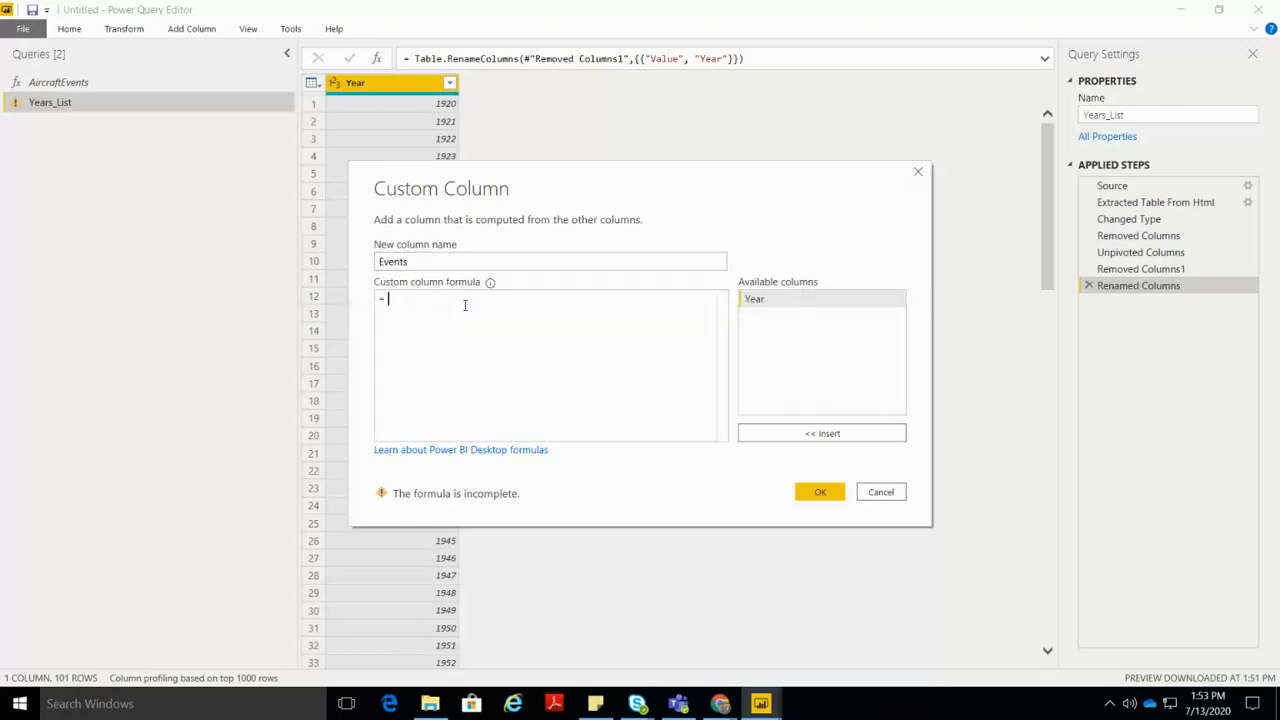
pyautogui.write('Air')
pyautogui.click(465, 311)
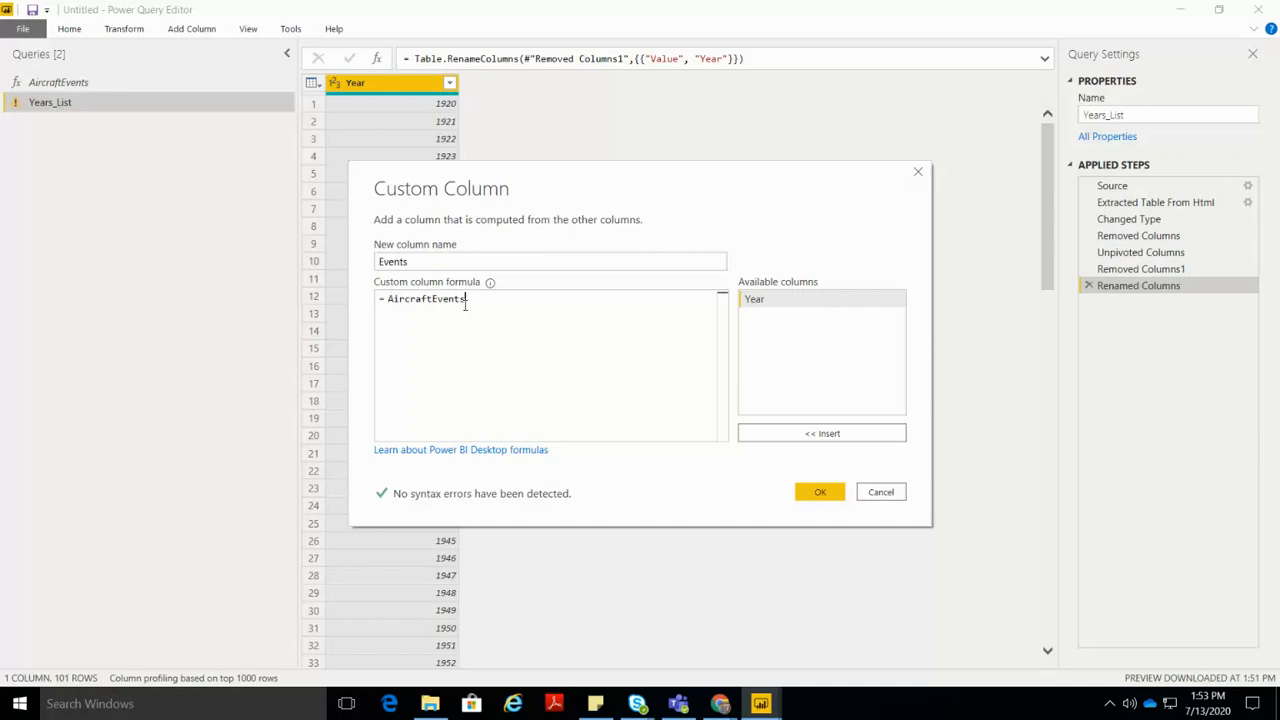
pyautogui.write('(')
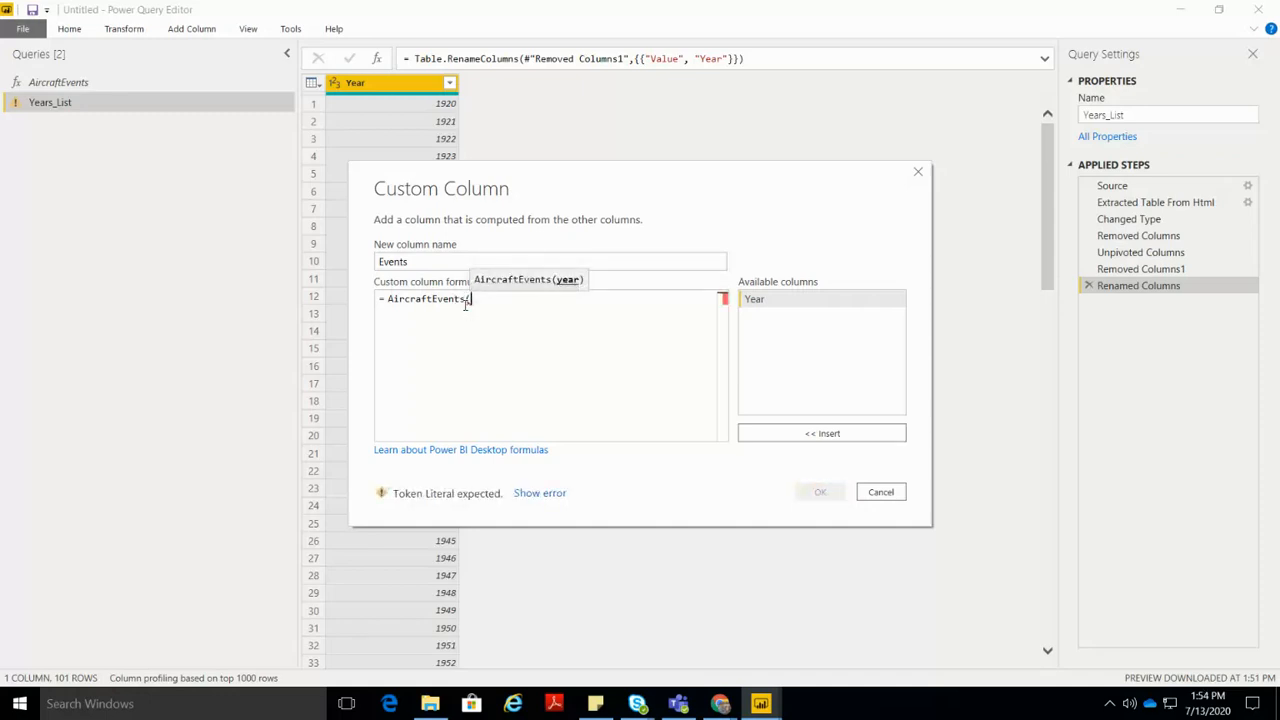
pyautogui.doubleClick(771, 298)
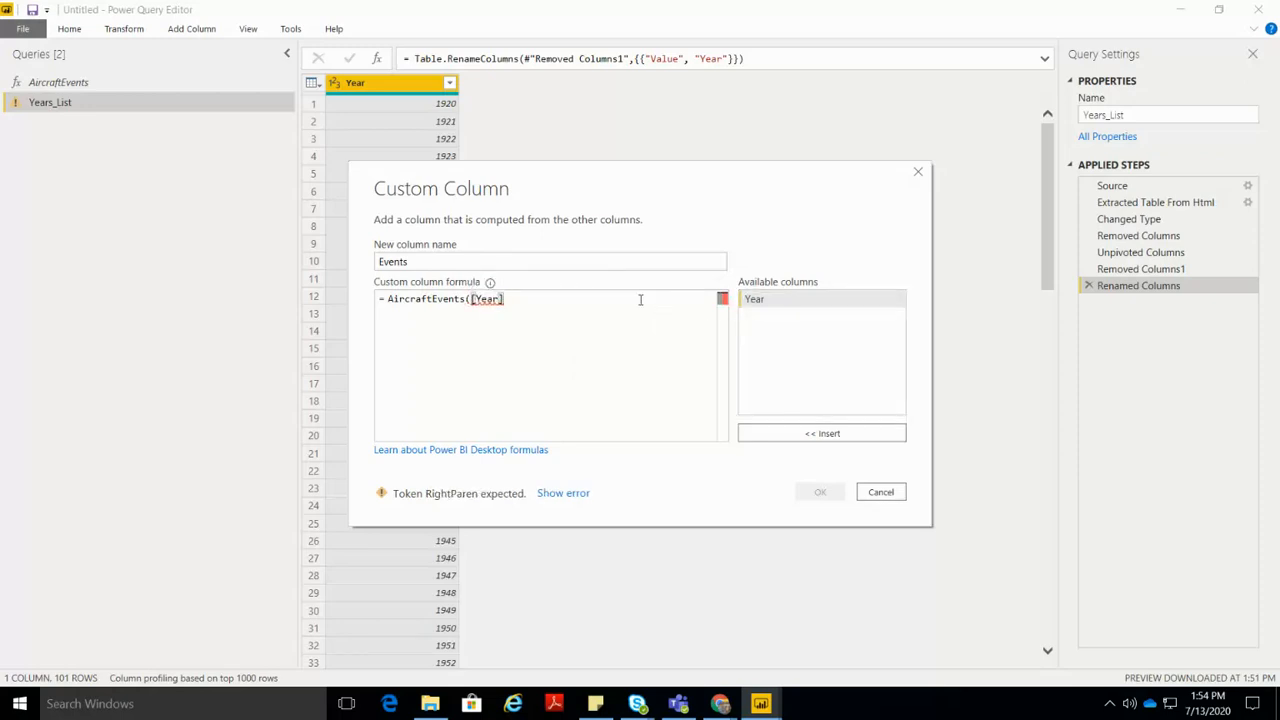
pyautogui.write(')')
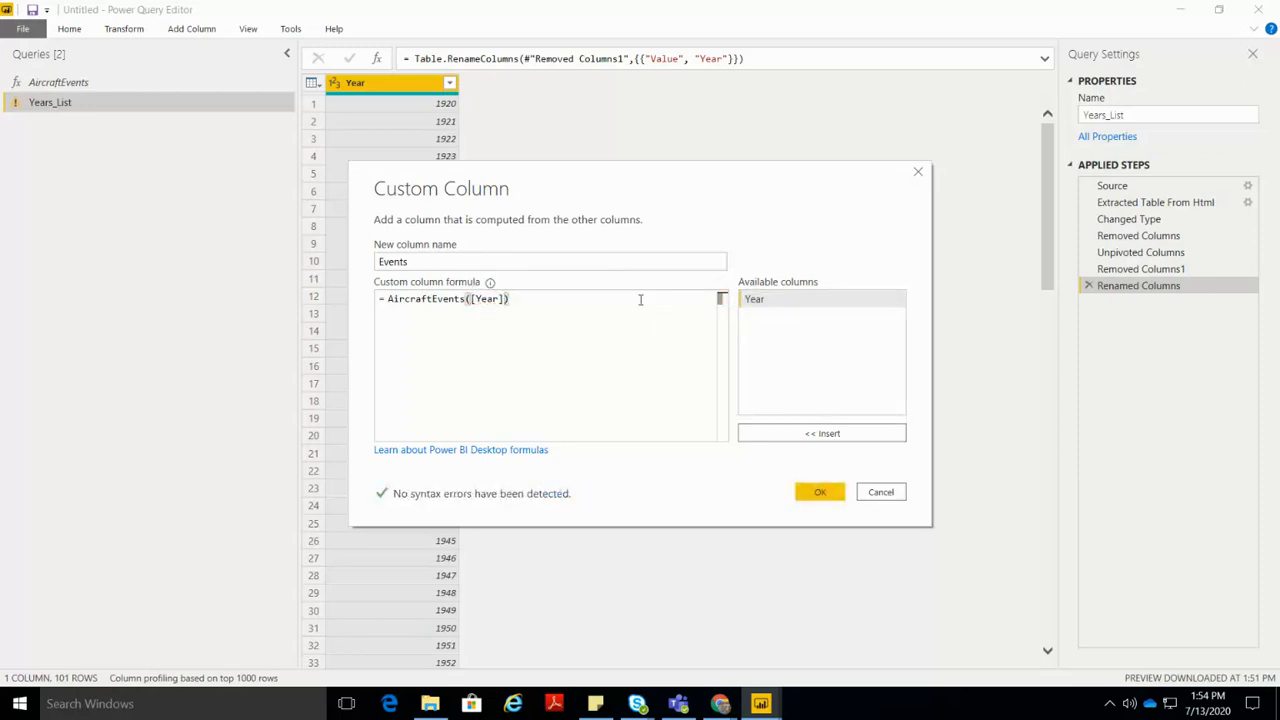
pyautogui.click(822, 493)
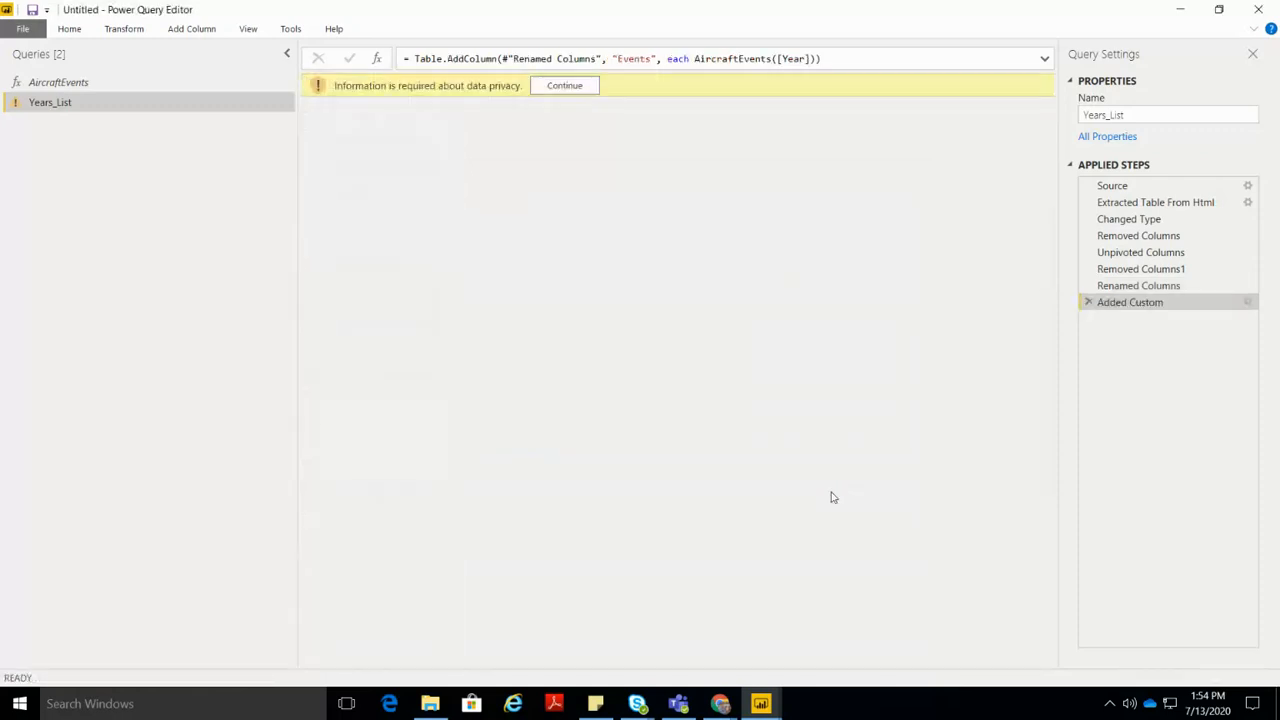
# Step: Ignore the privacy level checks for this file and save the setting so the Events tables load
pyautogui.click(566, 90)
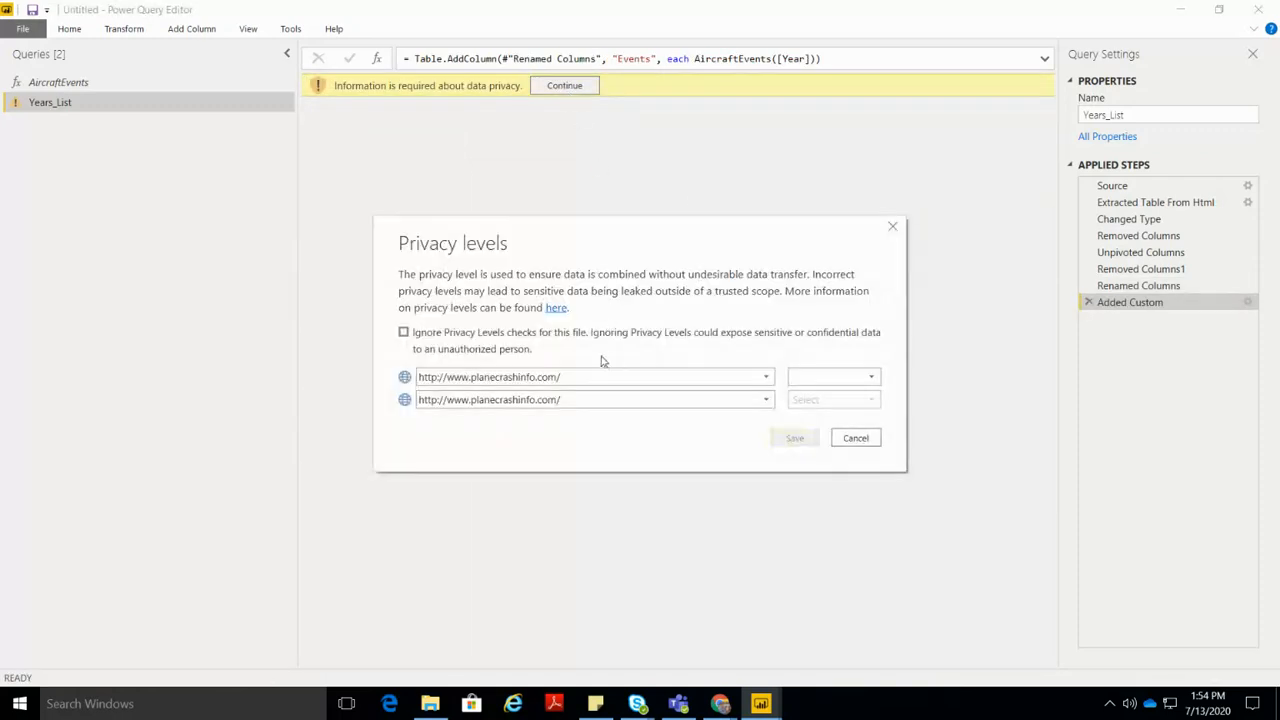
pyautogui.click(580, 345)
pyautogui.click(792, 438)
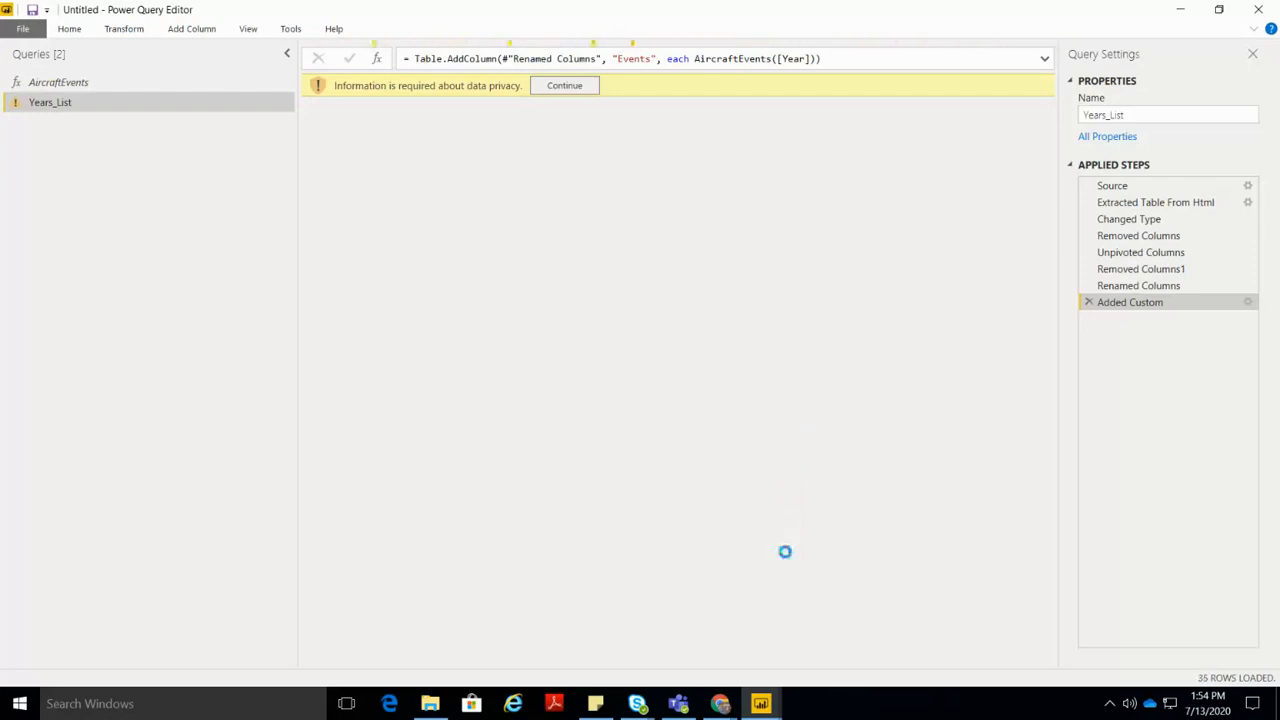
pyautogui.click(724, 705)
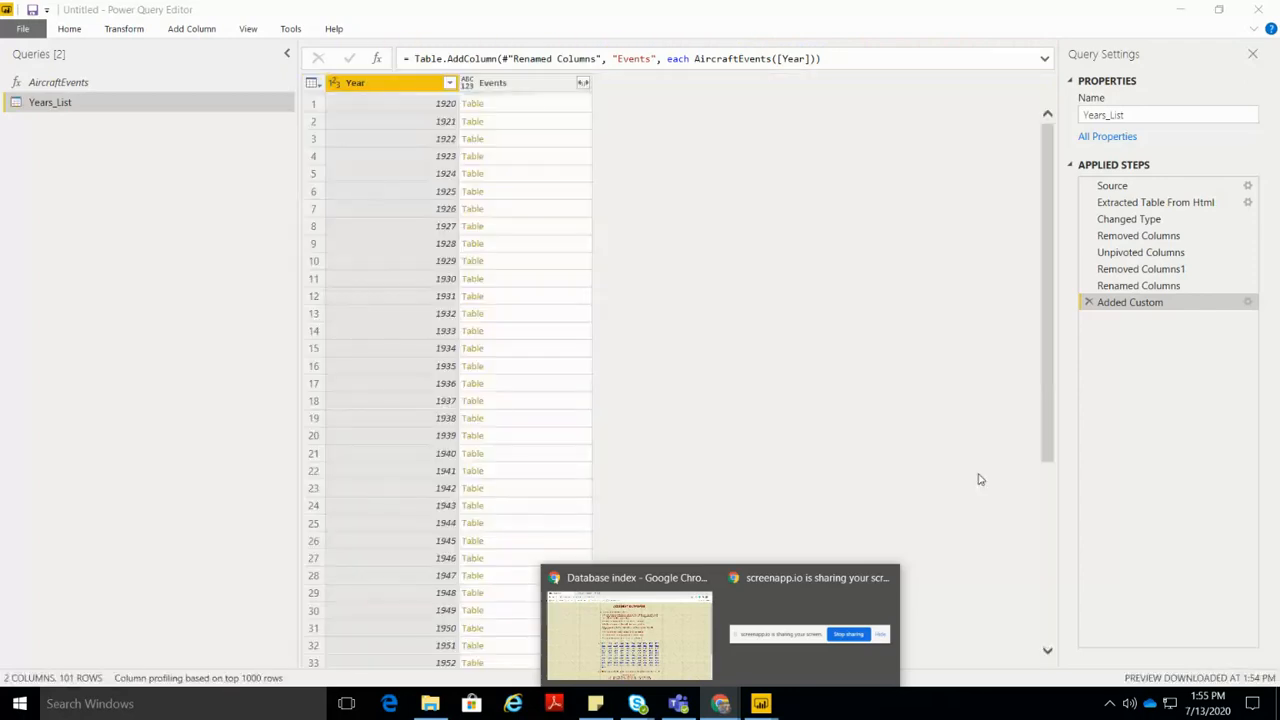
pyautogui.click(811, 275)
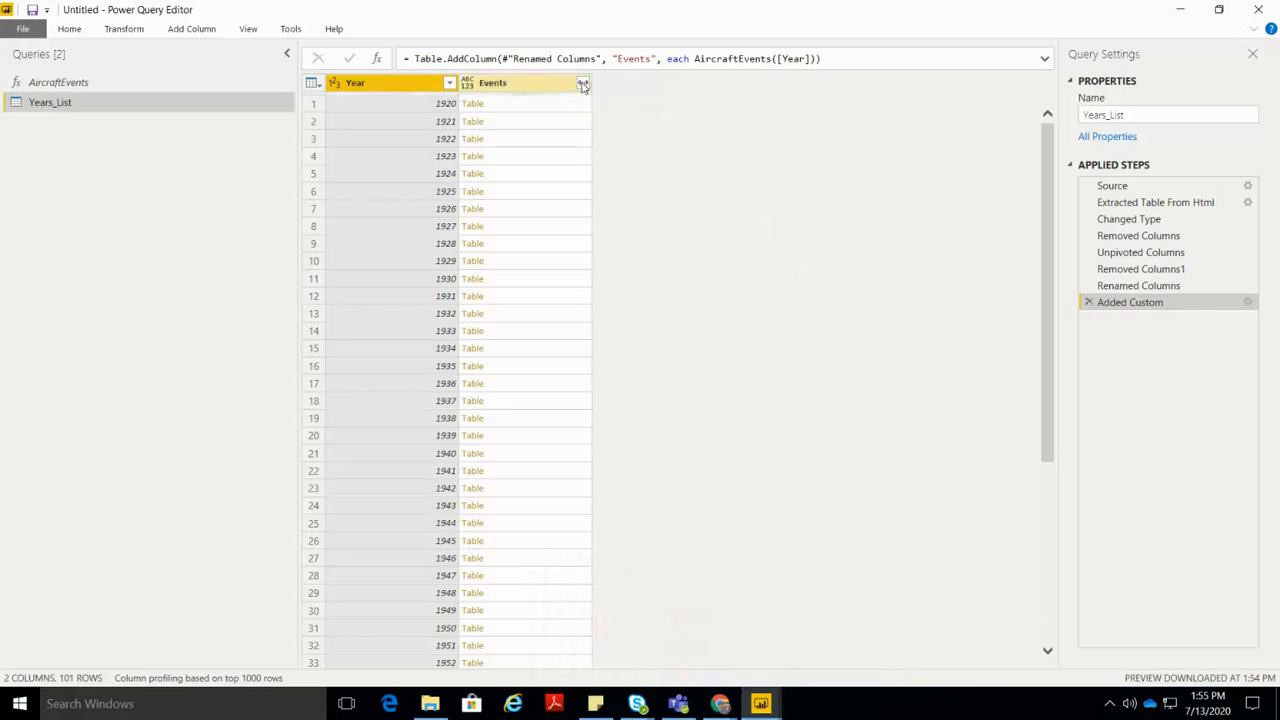
# Step: Expand the Events tables into all their columns, without using the original column name as prefix
pyautogui.click(583, 86)
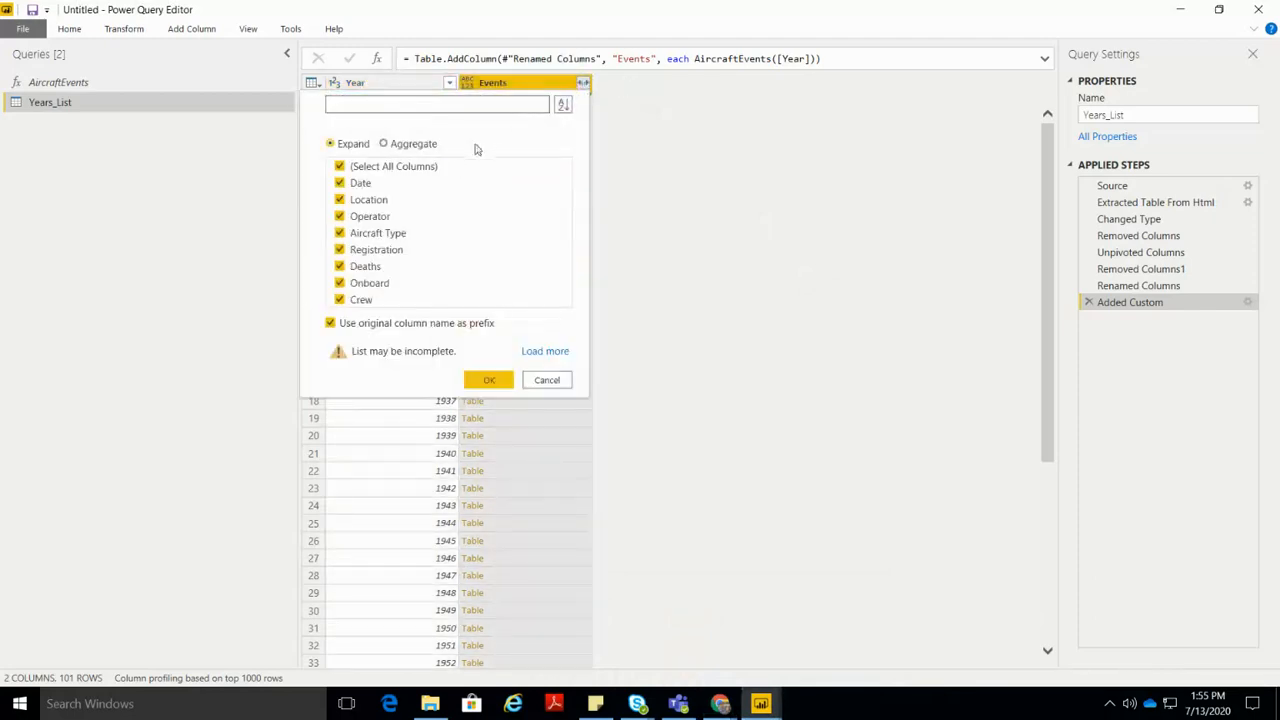
pyautogui.click(408, 173)
pyautogui.click(397, 170)
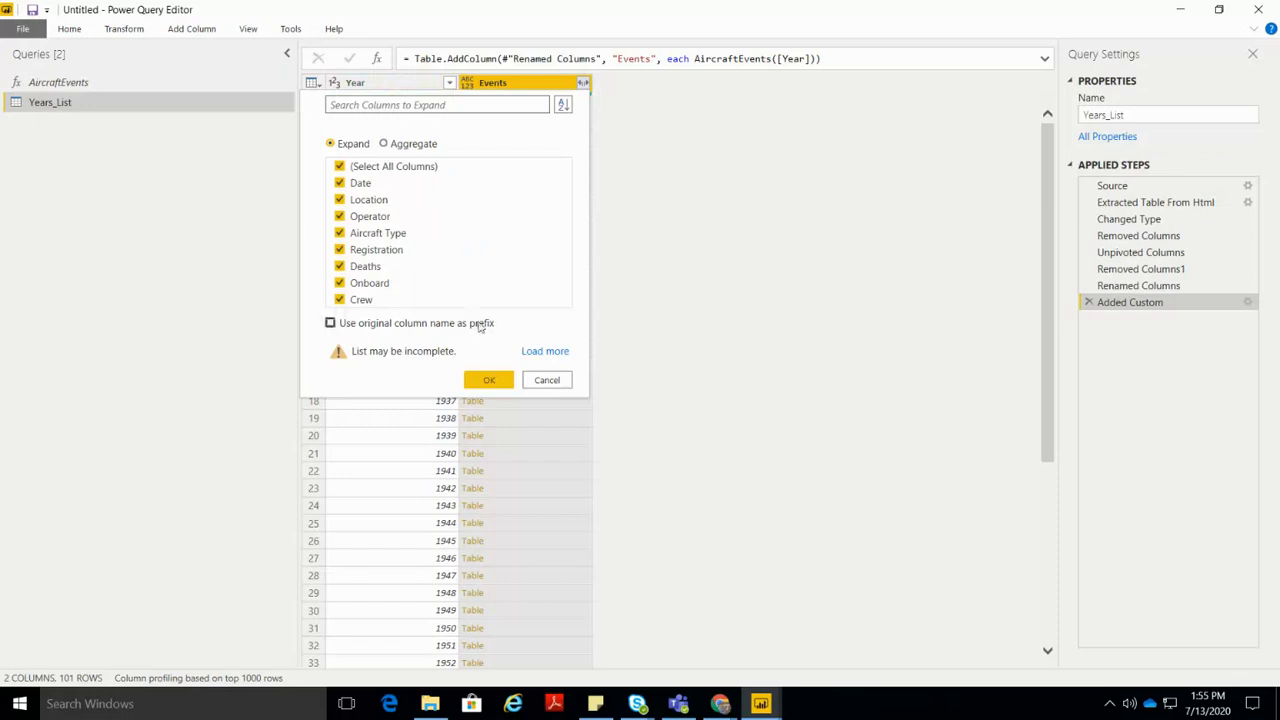
pyautogui.click(488, 381)
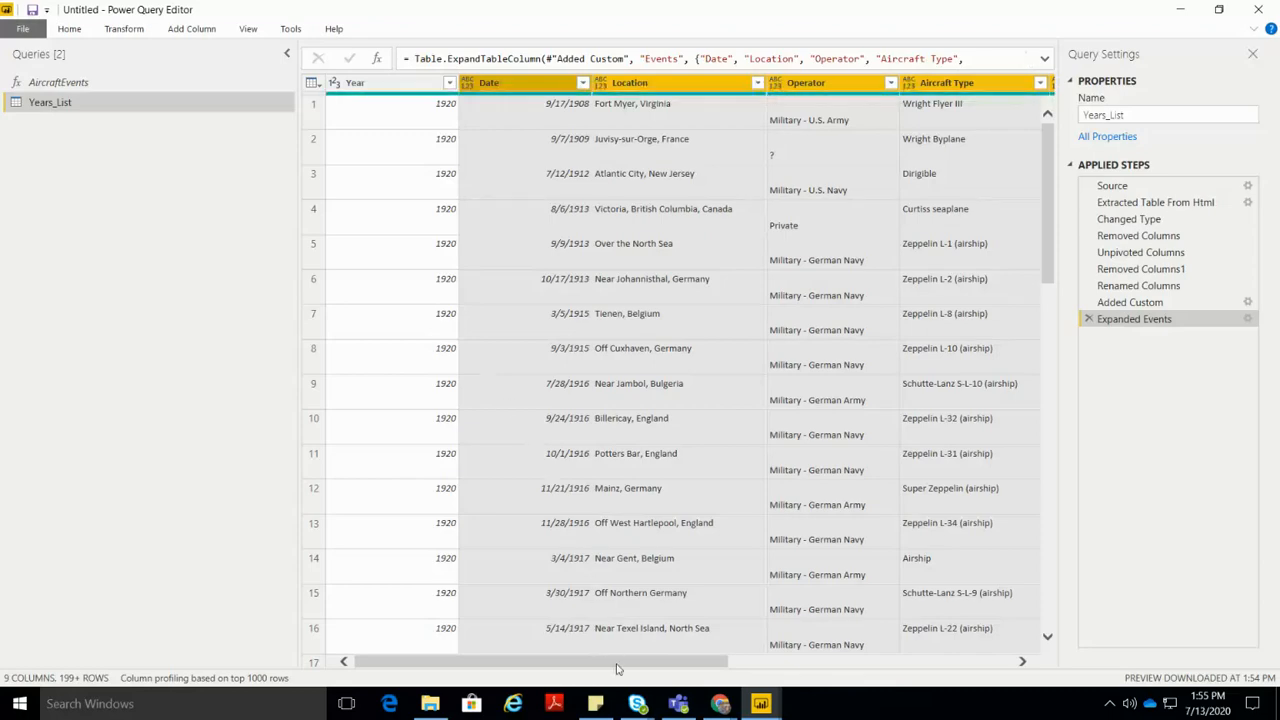
# Step: Look through the expanded rows and load the complete list of years in the Year column's filter
pyautogui.scroll(-3, 632, 380)
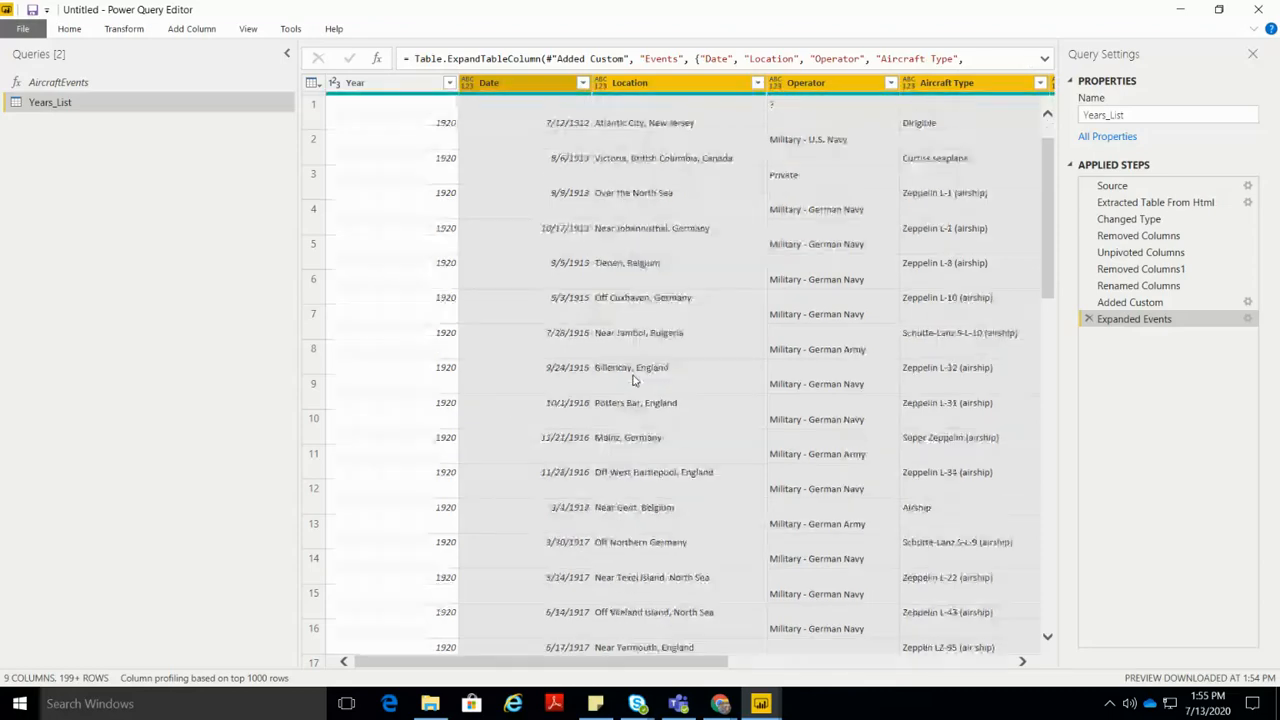
pyautogui.scroll(-15, 632, 380)
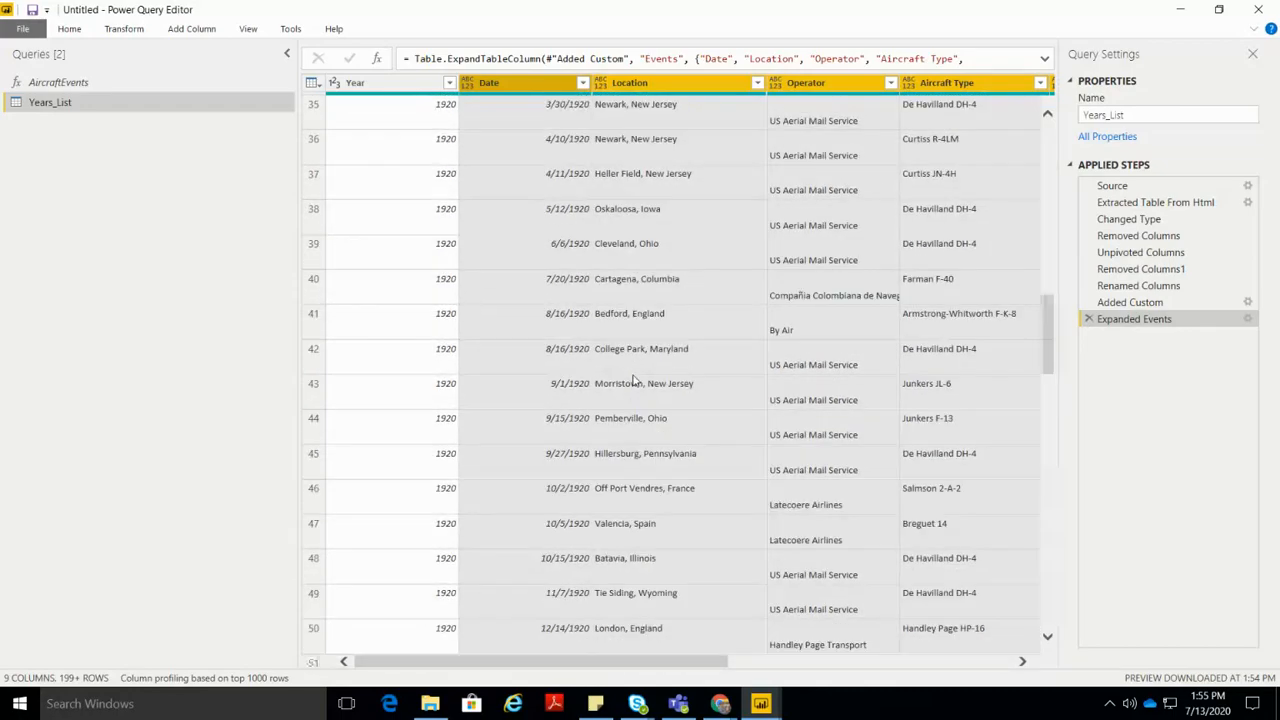
pyautogui.scroll(-17, 632, 380)
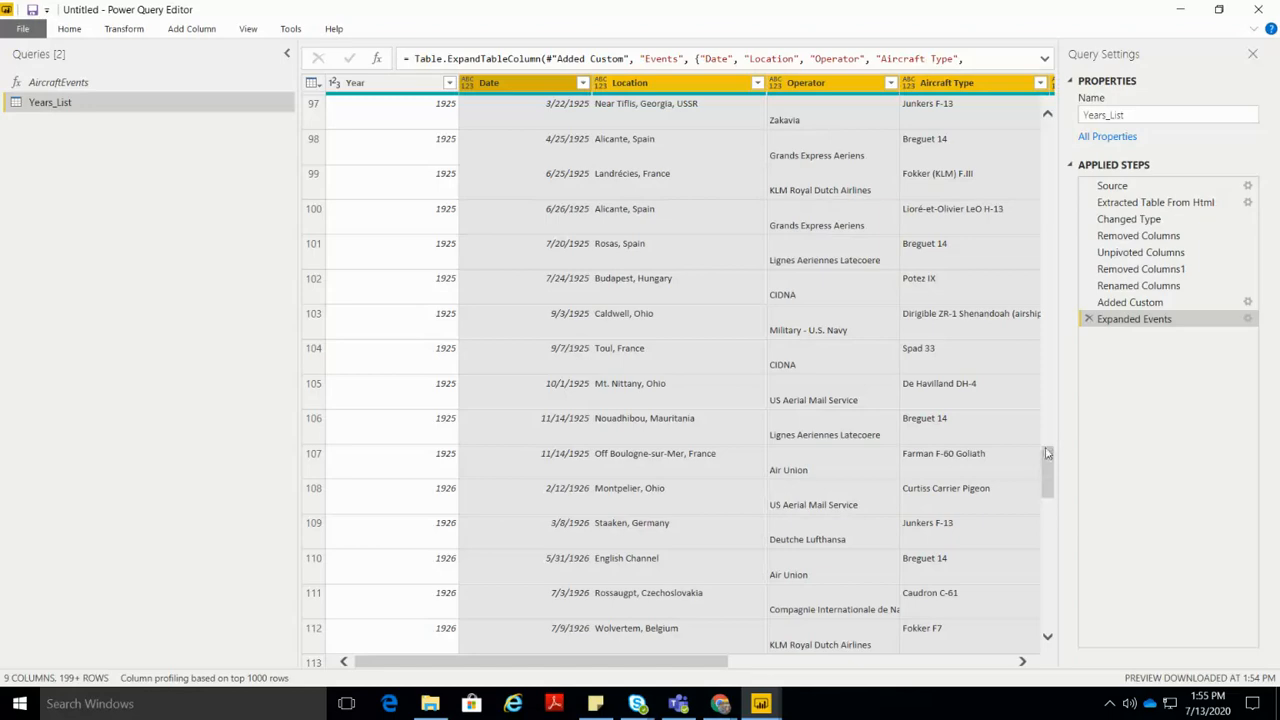
pyautogui.scroll(3, 1047, 470)
pyautogui.click(452, 84)
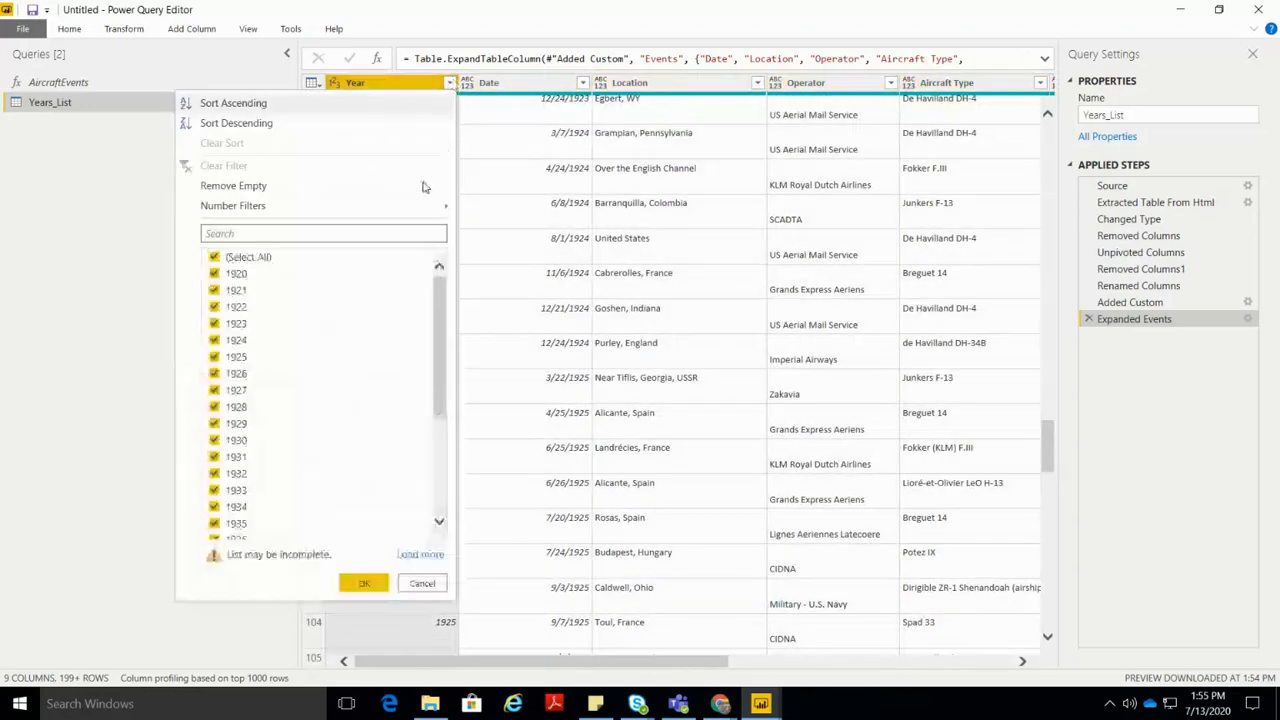
pyautogui.click(277, 258)
pyautogui.moveTo(438, 382); pyautogui.dragTo(418, 548)
pyautogui.scroll(4, 250, 430)
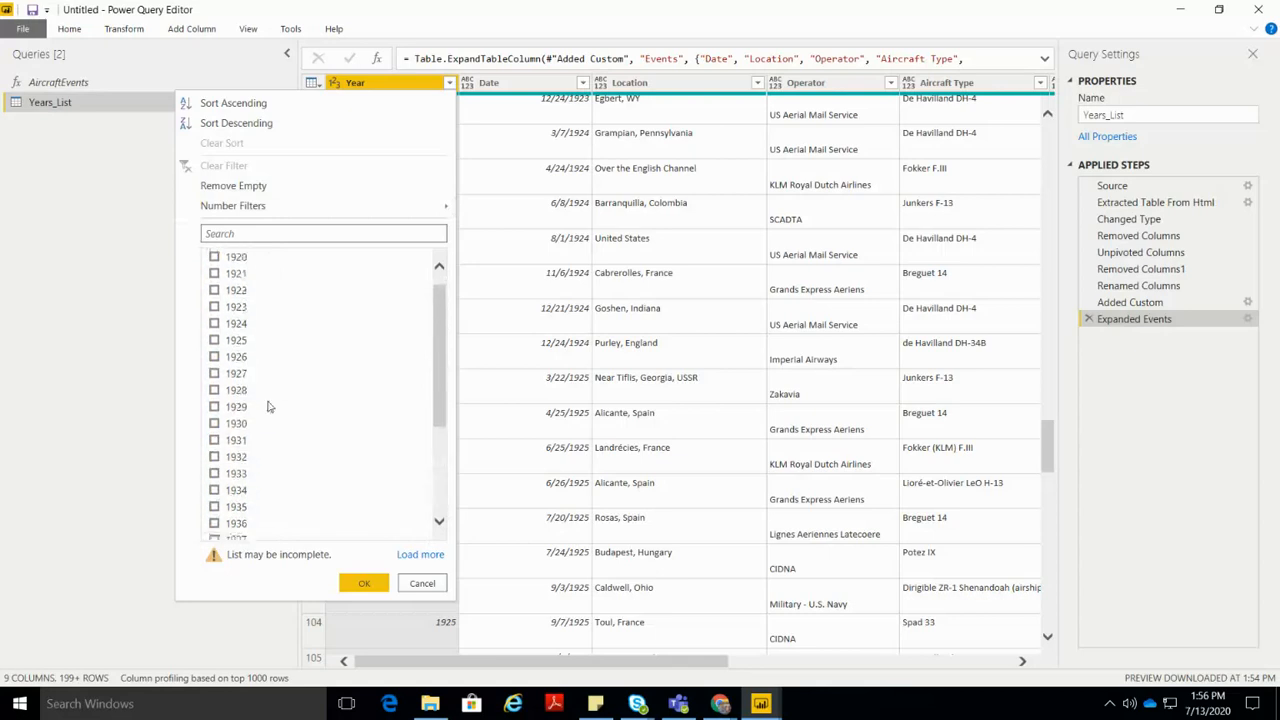
pyautogui.scroll(-3, 238, 400)
pyautogui.scroll(-1, 236, 415)
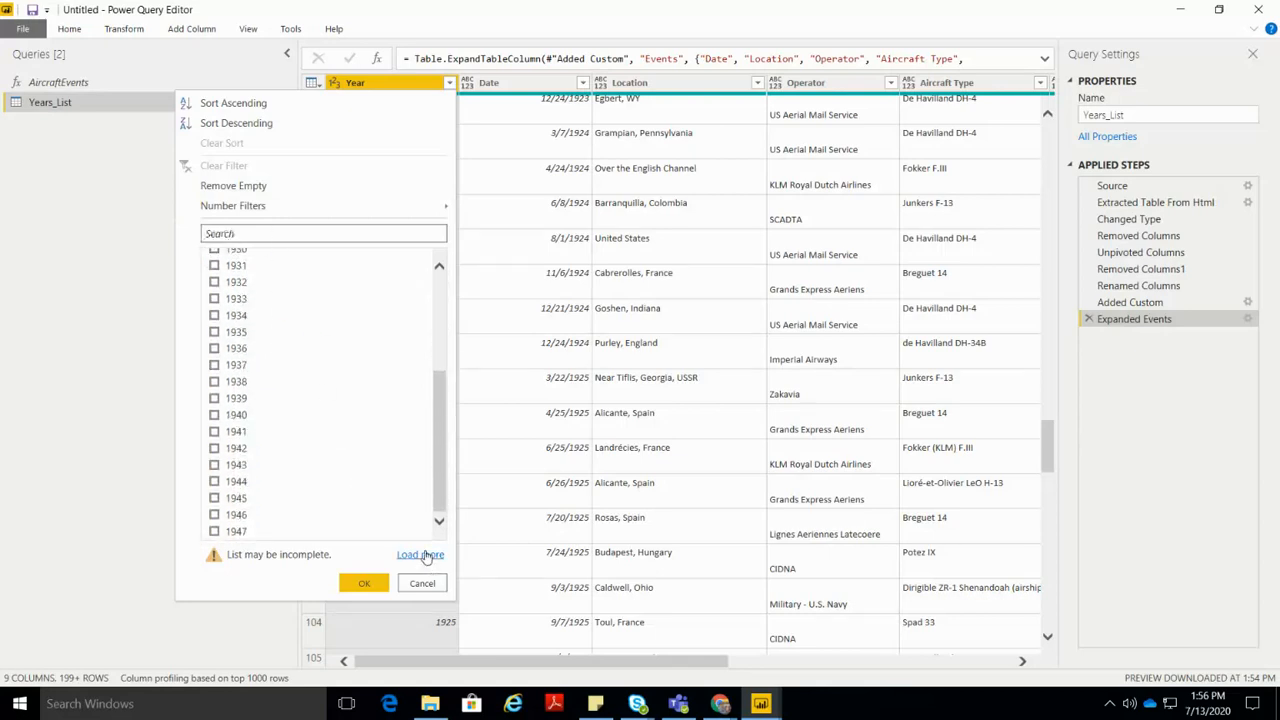
pyautogui.click(420, 555)
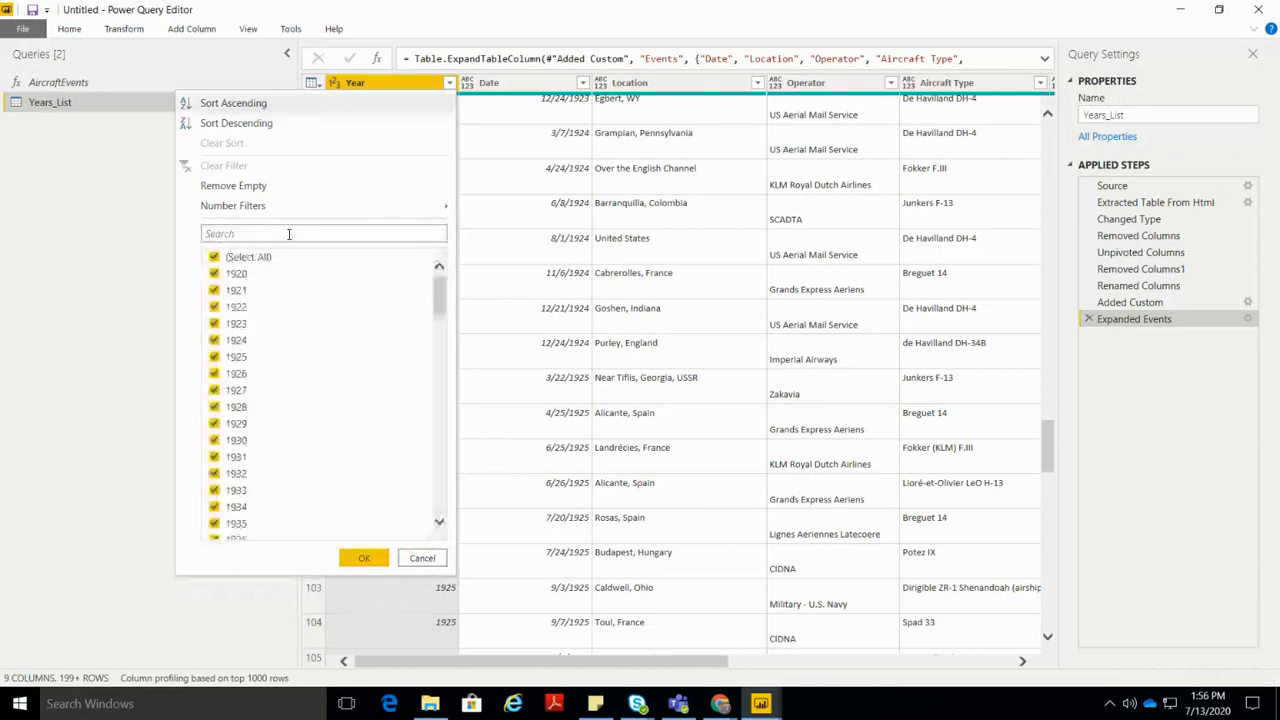
# Step: Filter the Year column to show only 2020
pyautogui.scroll(-12, 285, 320)
pyautogui.scroll(-8, 296, 351)
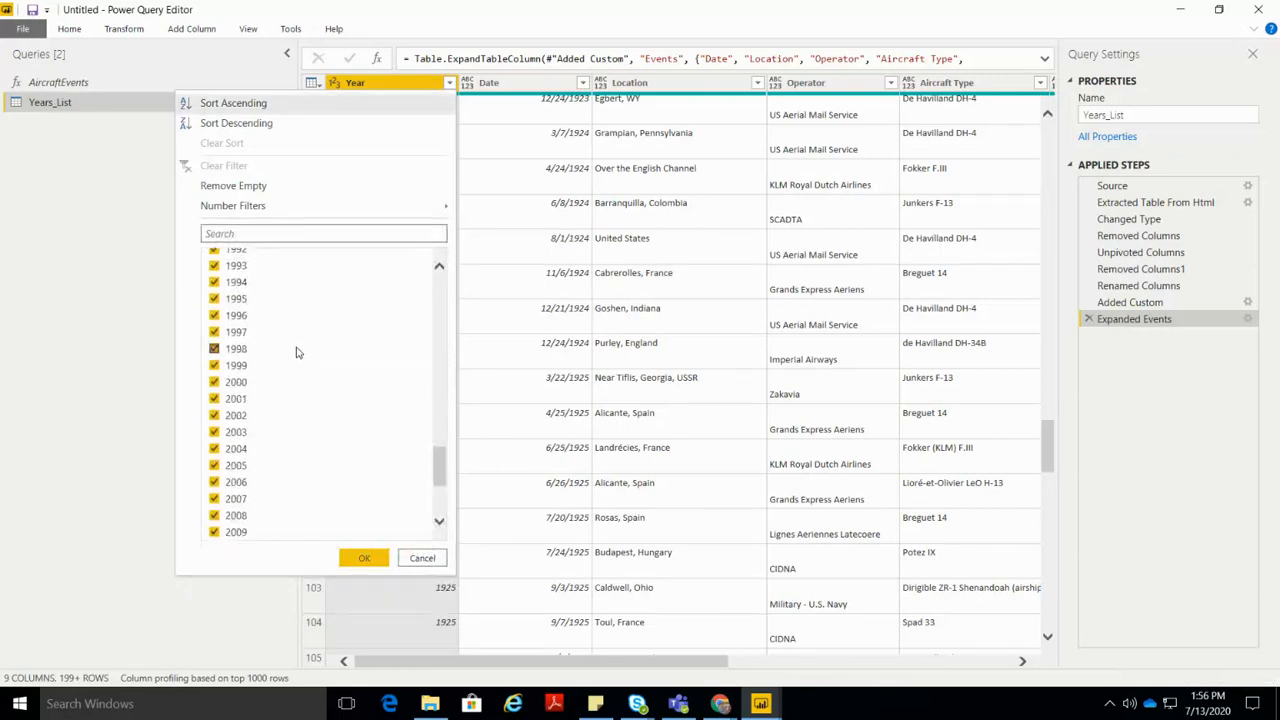
pyautogui.scroll(10, 296, 351)
pyautogui.scroll(6, 296, 351)
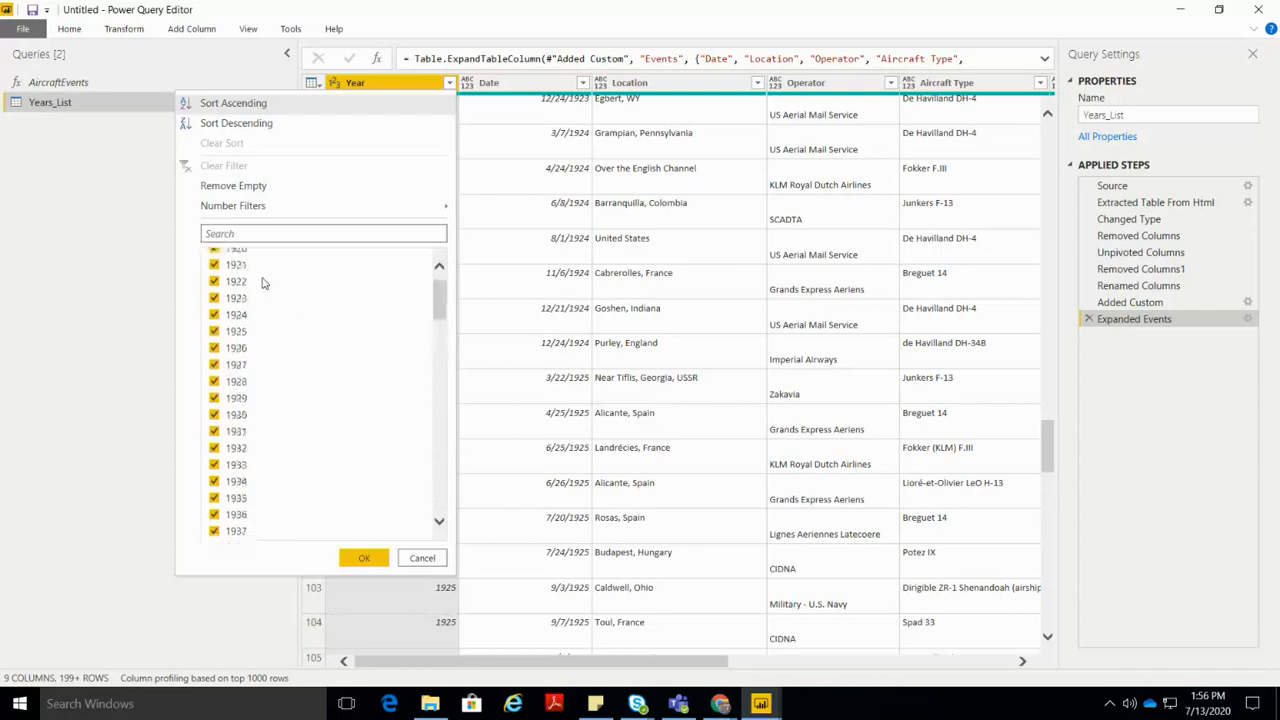
pyautogui.click(250, 258)
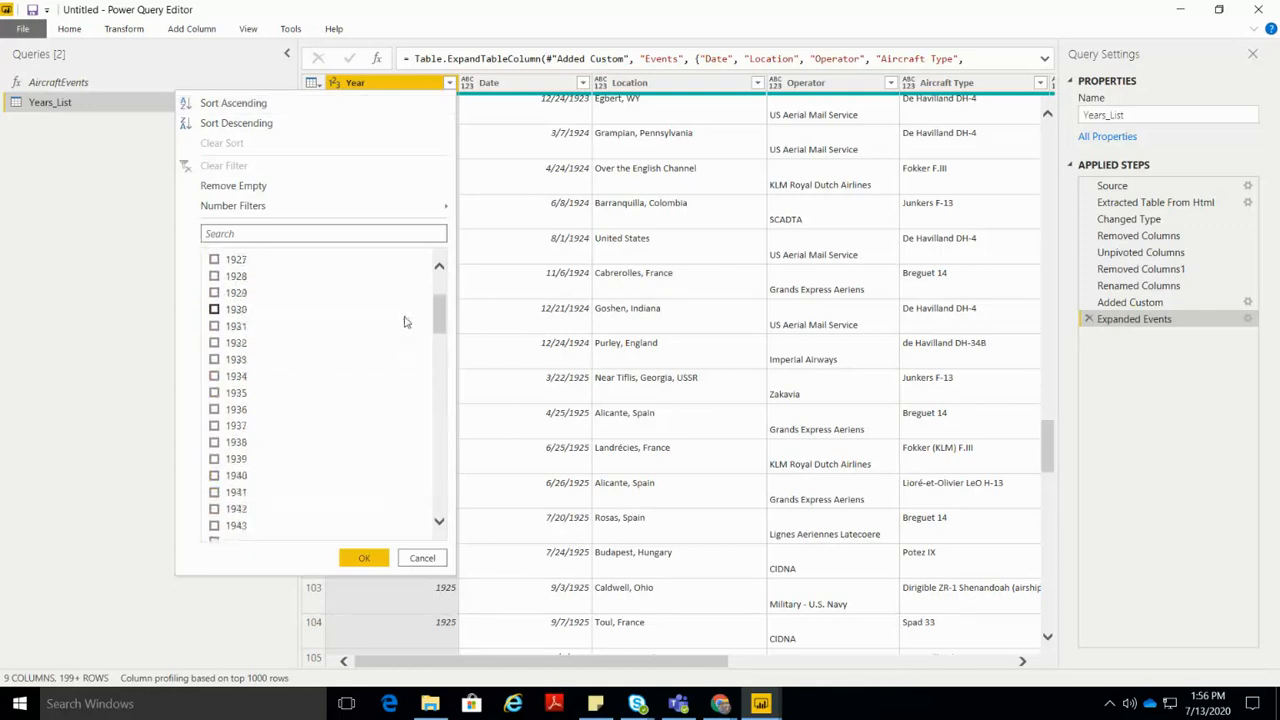
pyautogui.moveTo(438, 322); pyautogui.dragTo(416, 536)
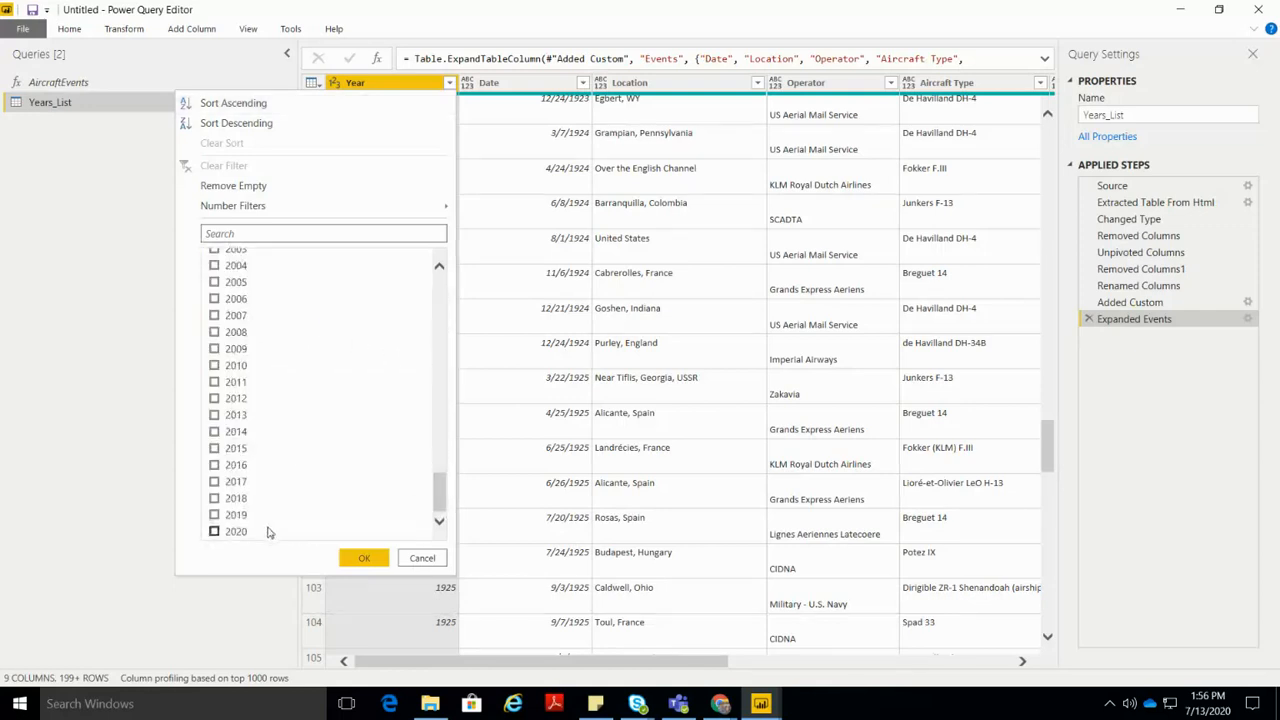
pyautogui.click(251, 531)
pyautogui.click(362, 560)
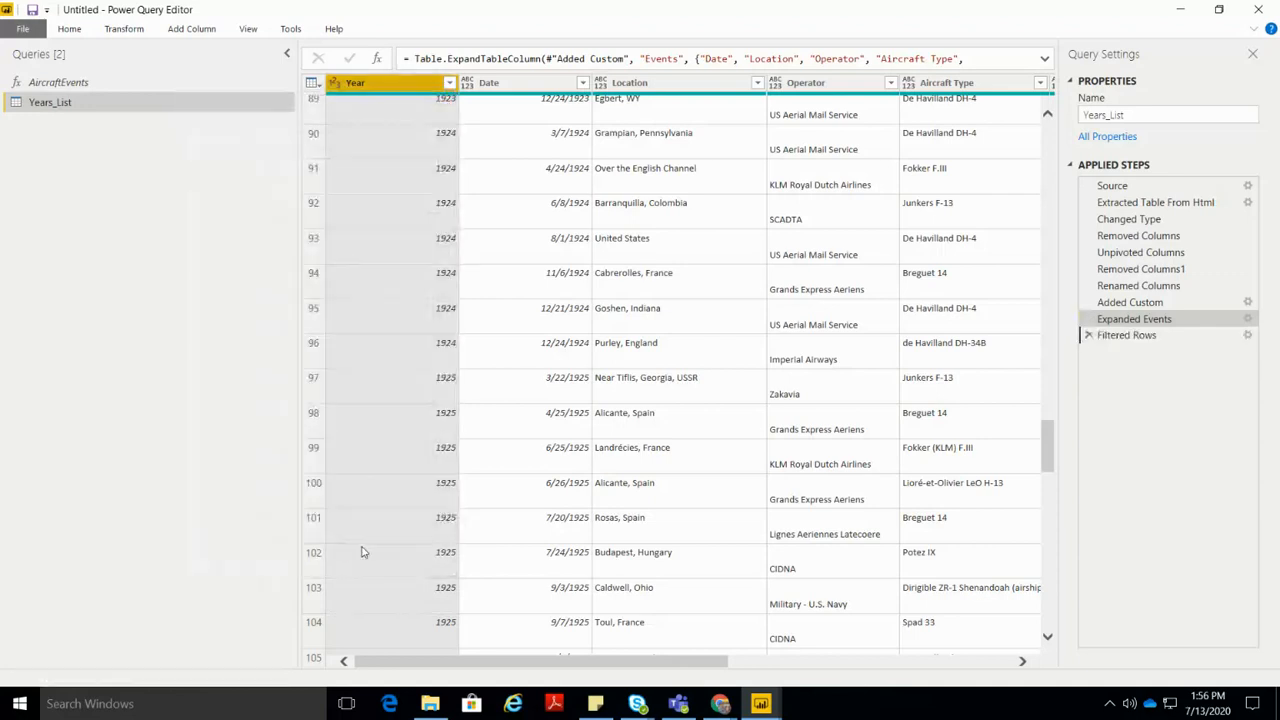
# Step: Remove the Year column from the filtered table and view the remaining columns through to Crew
pyautogui.moveTo(554, 663); pyautogui.dragTo(410, 685)
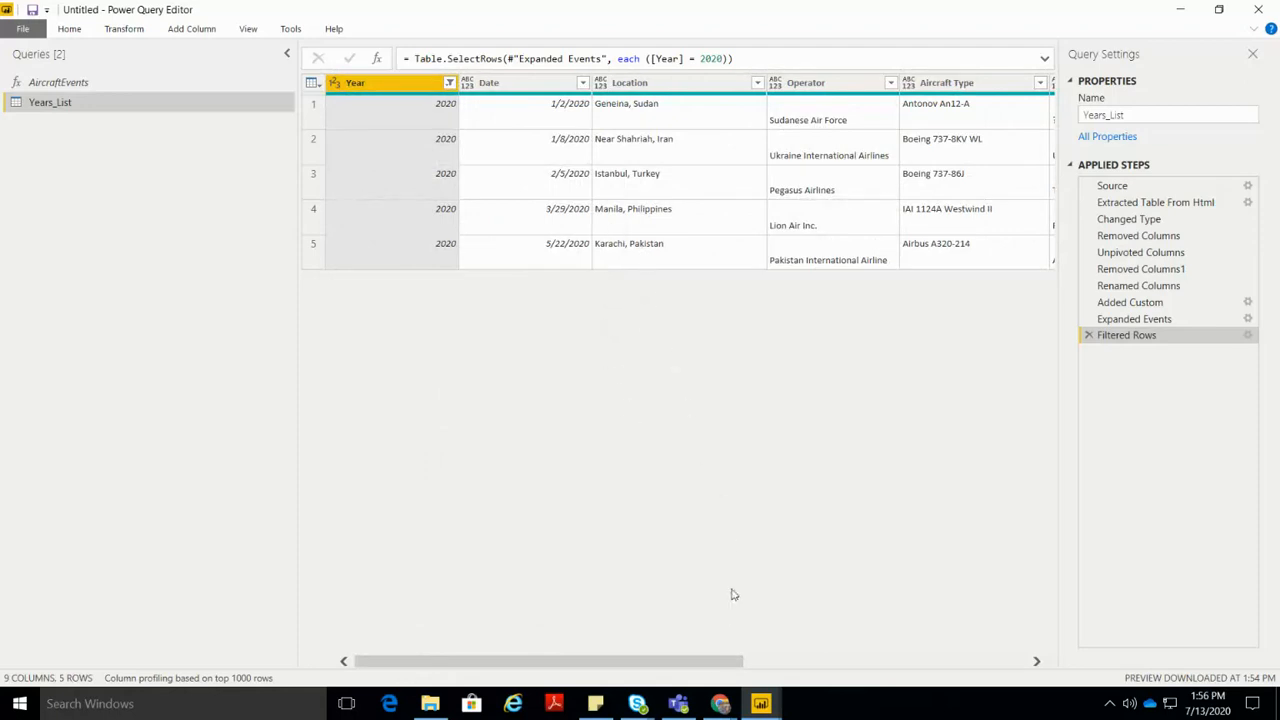
pyautogui.moveTo(708, 663); pyautogui.dragTo(526, 680)
pyautogui.rightClick(421, 76)
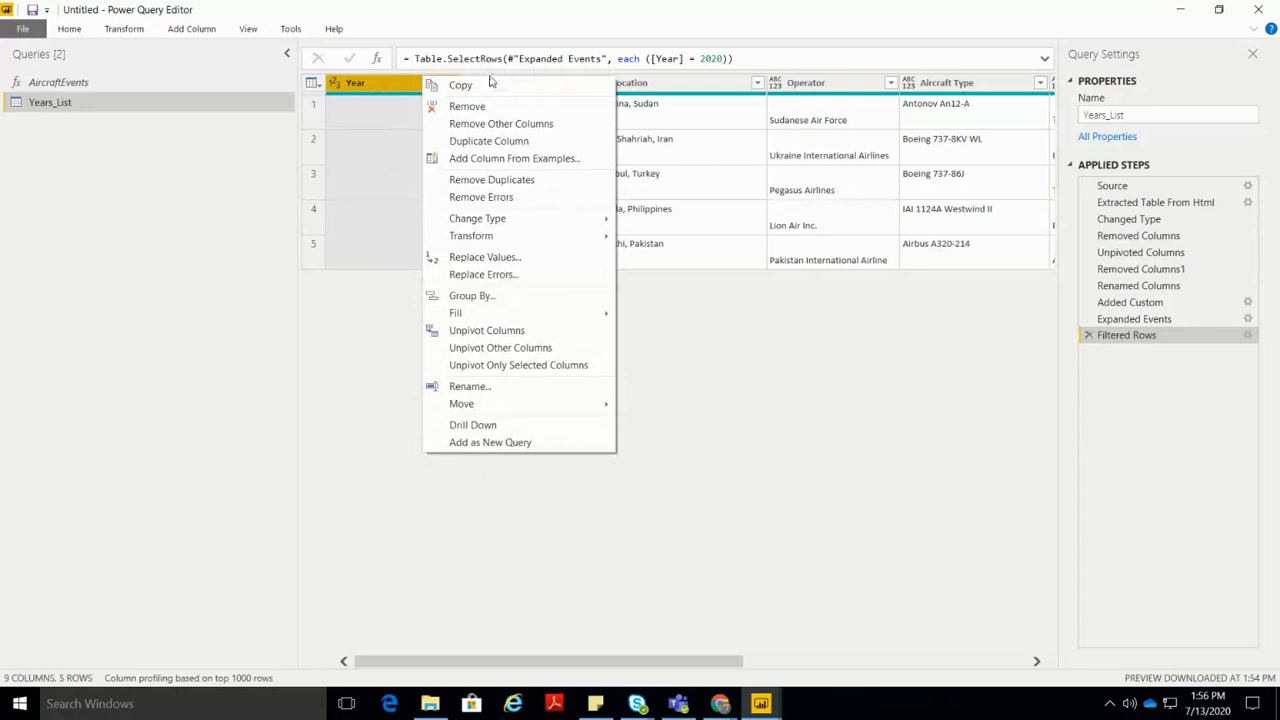
pyautogui.click(480, 106)
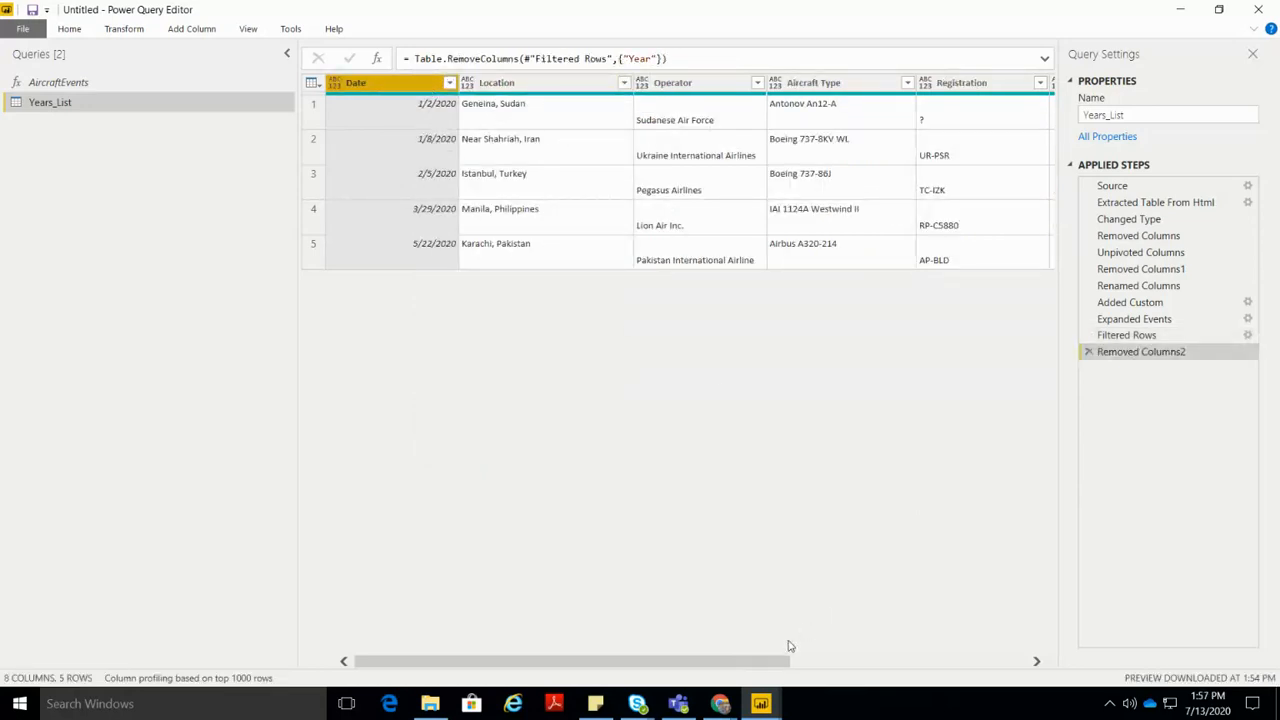
pyautogui.moveTo(768, 665); pyautogui.dragTo(1040, 662)
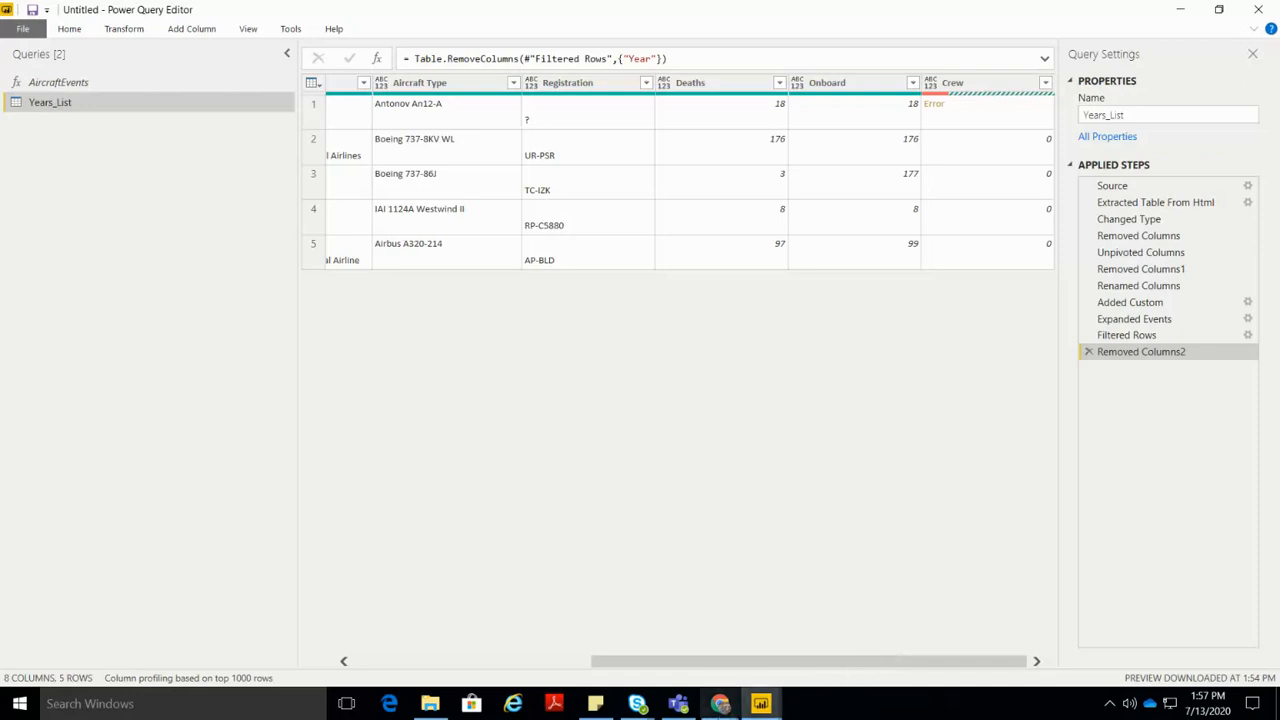
pyautogui.moveTo(761, 703)
pyautogui.click(707, 651)
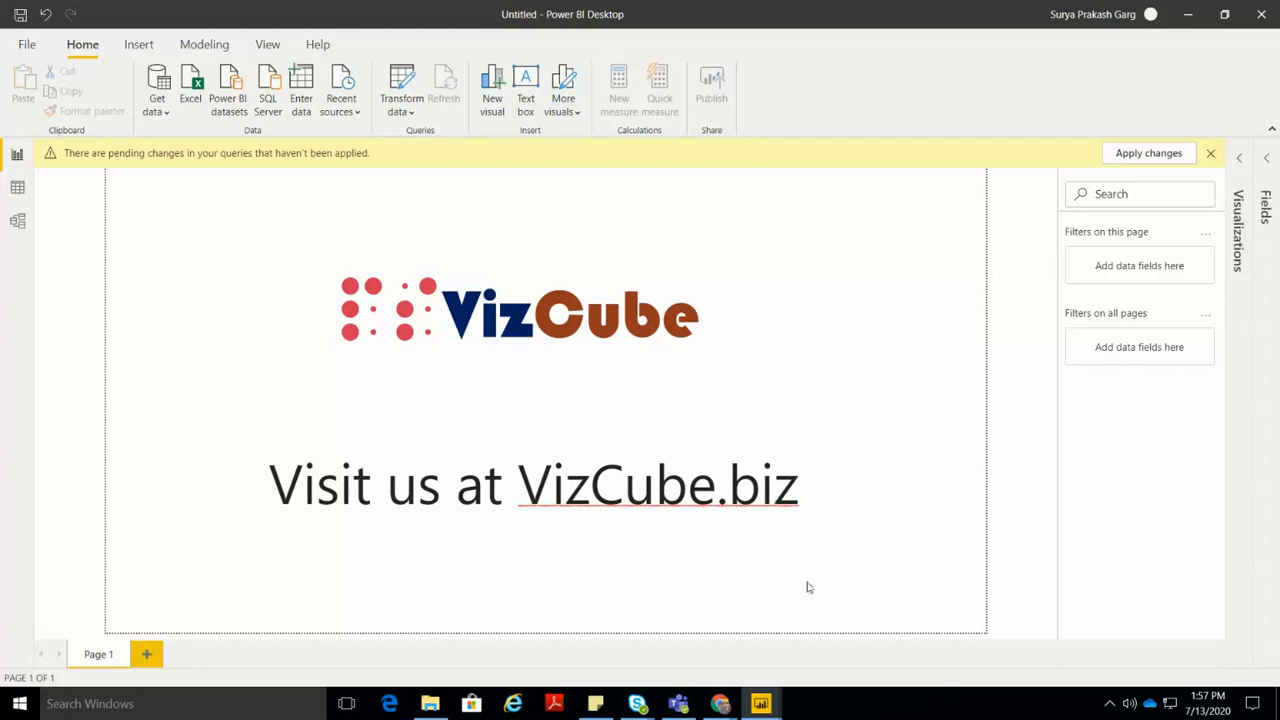
pyautogui.moveTo(721, 708)
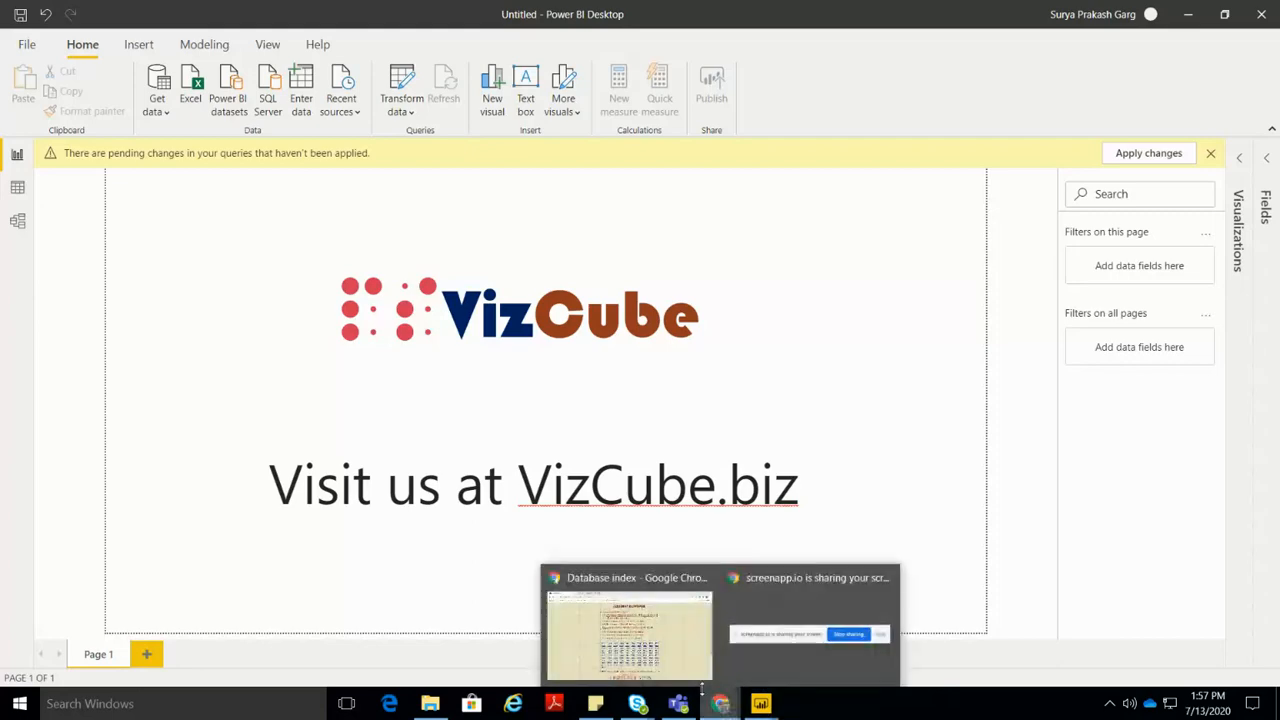
pyautogui.click(629, 635)
pyautogui.click(283, 12)
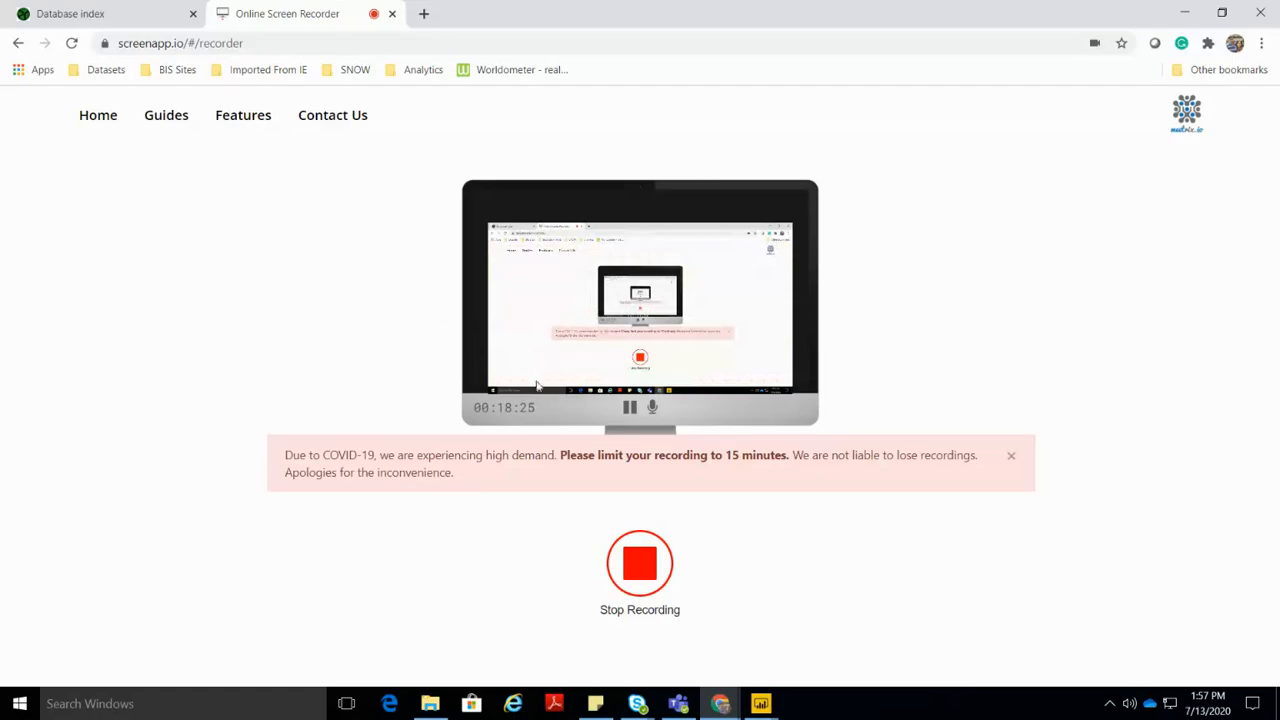